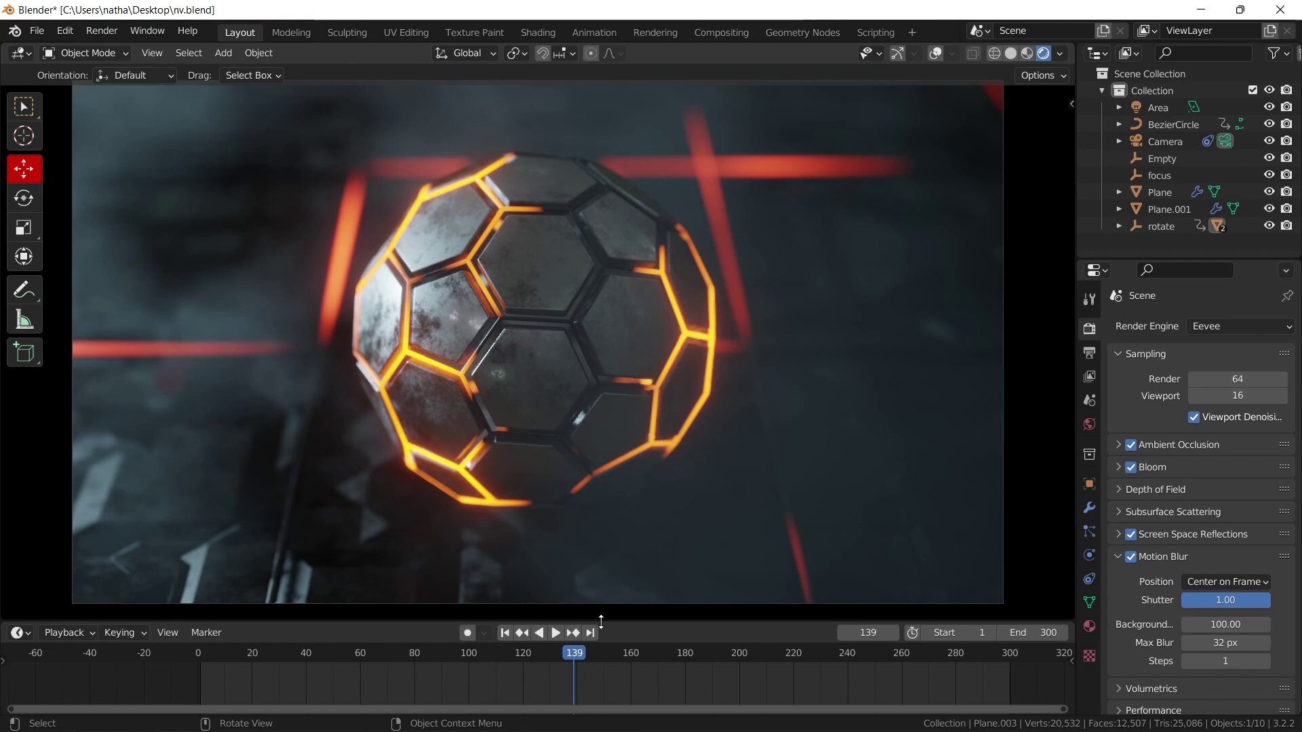
Step: Play the animation from frame 1 and inspect the glowing ball from outside the camera view
left_click(505, 632)
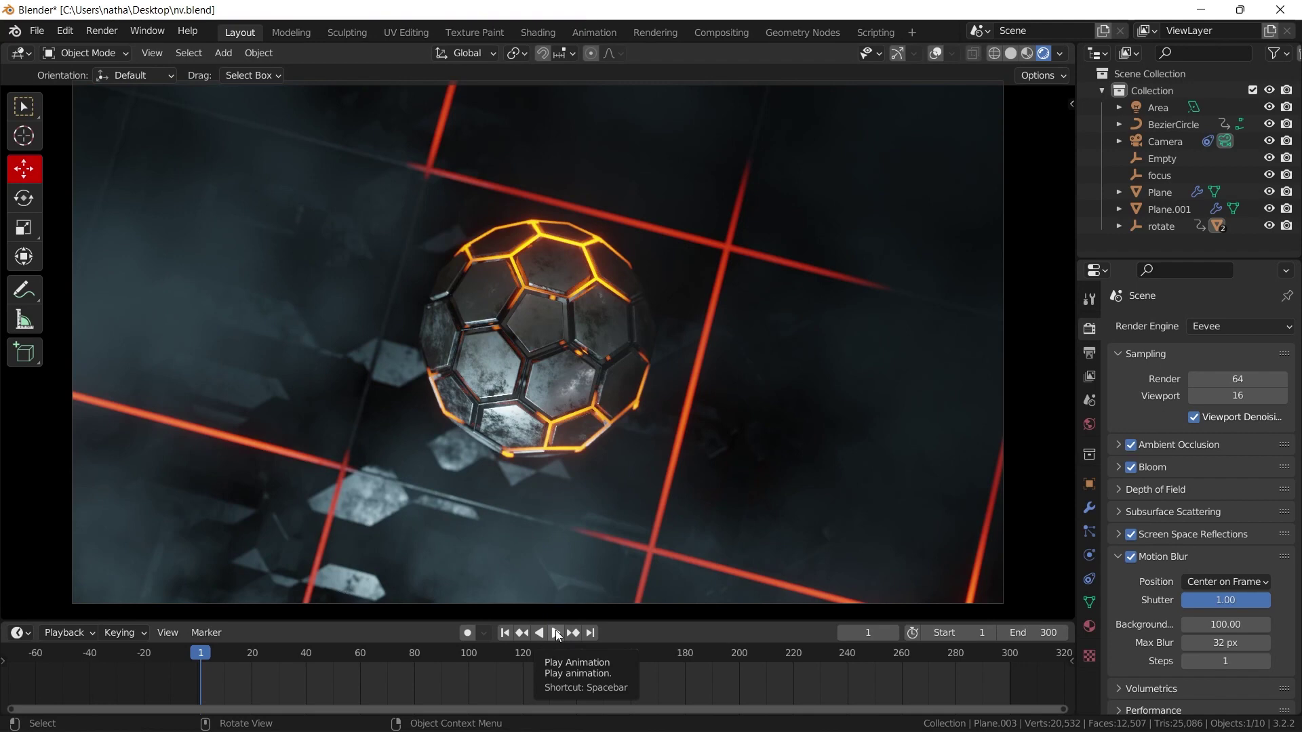
middle_click_drag(651, 224, 739, 402)
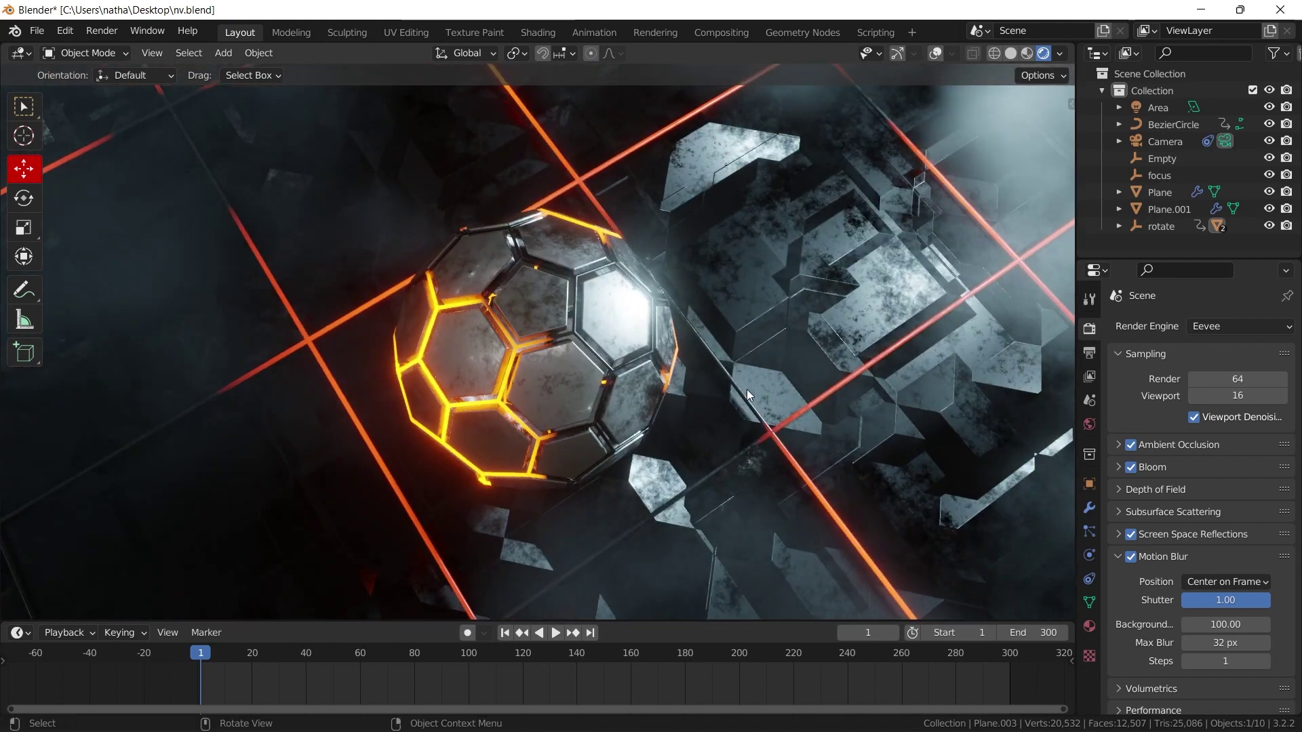
key("space")
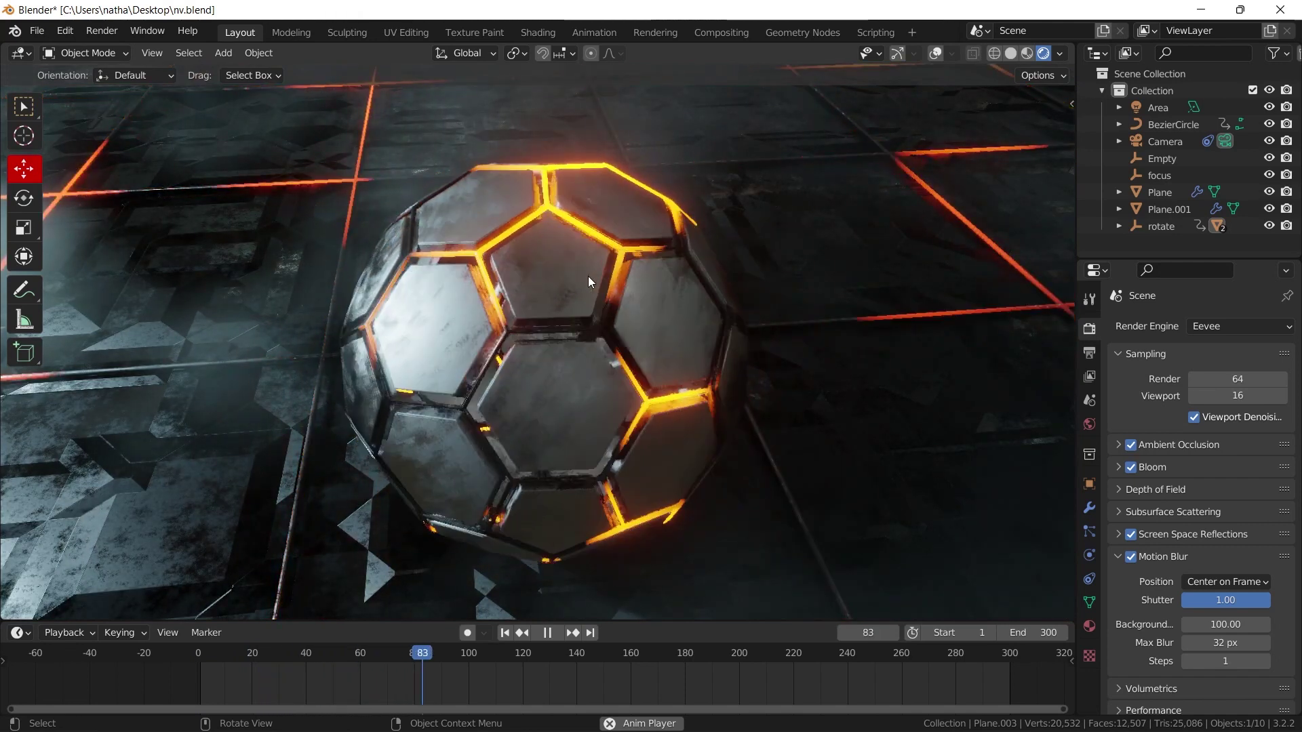
key("space")
Step: Open the Geometry Nodes workspace and examine the ball panels' node network through to the Group Output, together with the panels up close
left_click(805, 32)
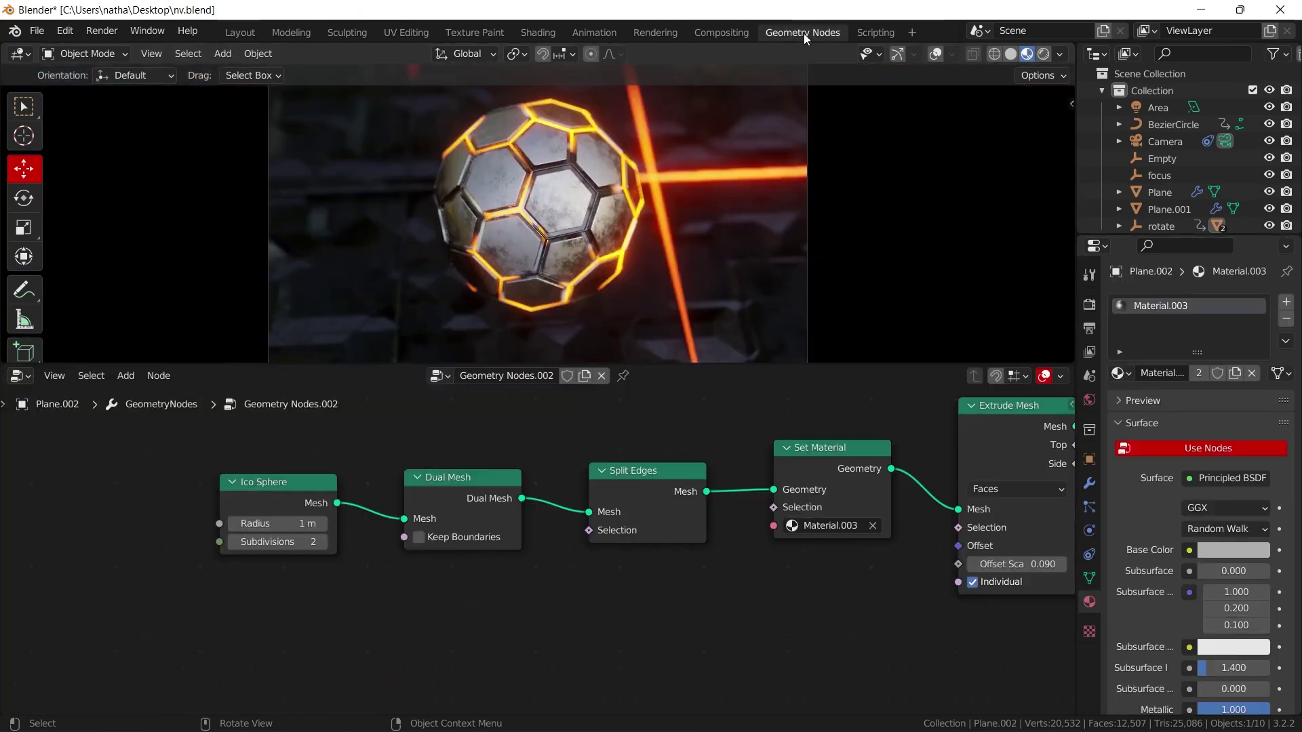
scroll(756, 583, "down", 5)
middle_click_drag(880, 488, 666, 477)
scroll(339, 535, "up", 5)
scroll(640, 116, "up", 1)
middle_click_drag(640, 116, 568, 185)
scroll(568, 187, "up", 4)
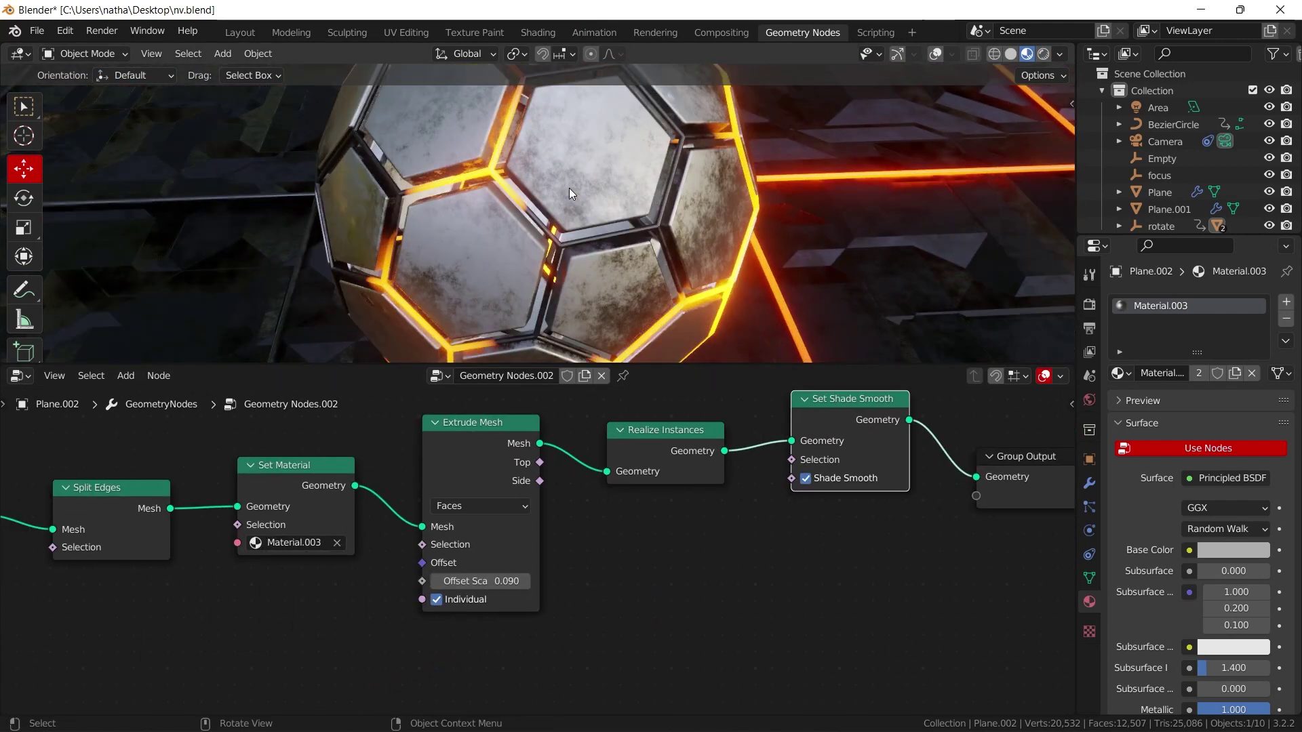
Step: Try higher subdivisions on the Ico Sphere node, and return the value to 2
middle_click_drag(610, 546, 1021, 527)
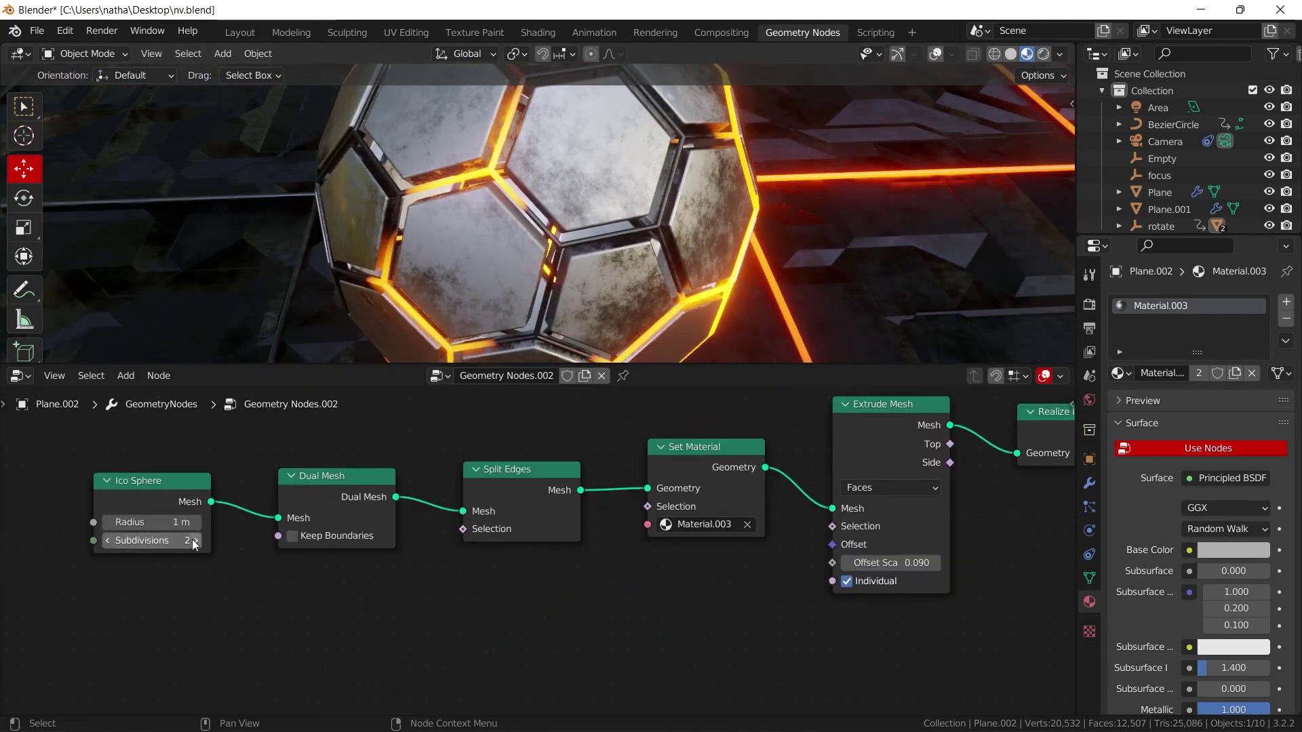
left_click(196, 540)
left_click(196, 541)
left_click(106, 541)
left_click(106, 541)
Step: Move the Dual Mesh node slightly upward in the ball panels' node network
left_click_drag(343, 478, 341, 465)
scroll(581, 206, "down", 2)
scroll(539, 217, "up", 3)
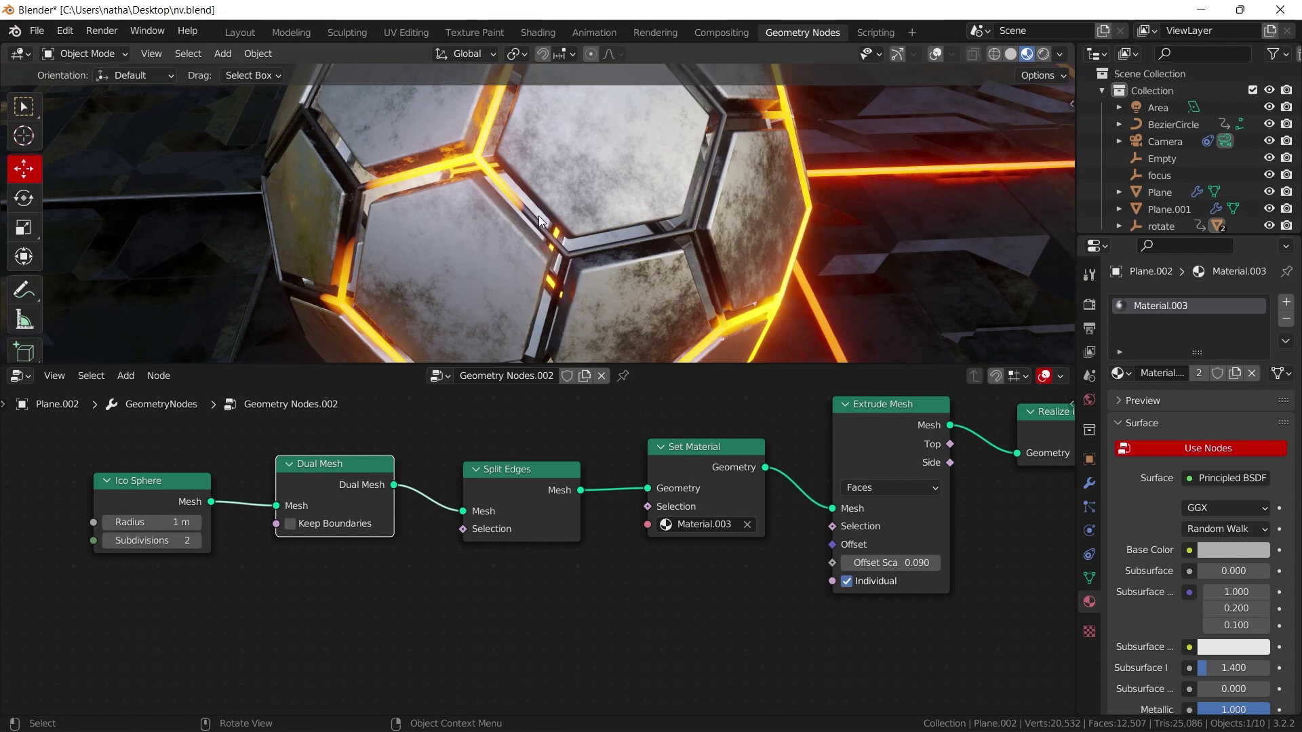
Step: Select the glowing wireframe in the ball's seams and examine its Mesh to Curve and Curve to Mesh nodes
middle_click_drag(539, 216, 601, 217)
left_click(605, 165)
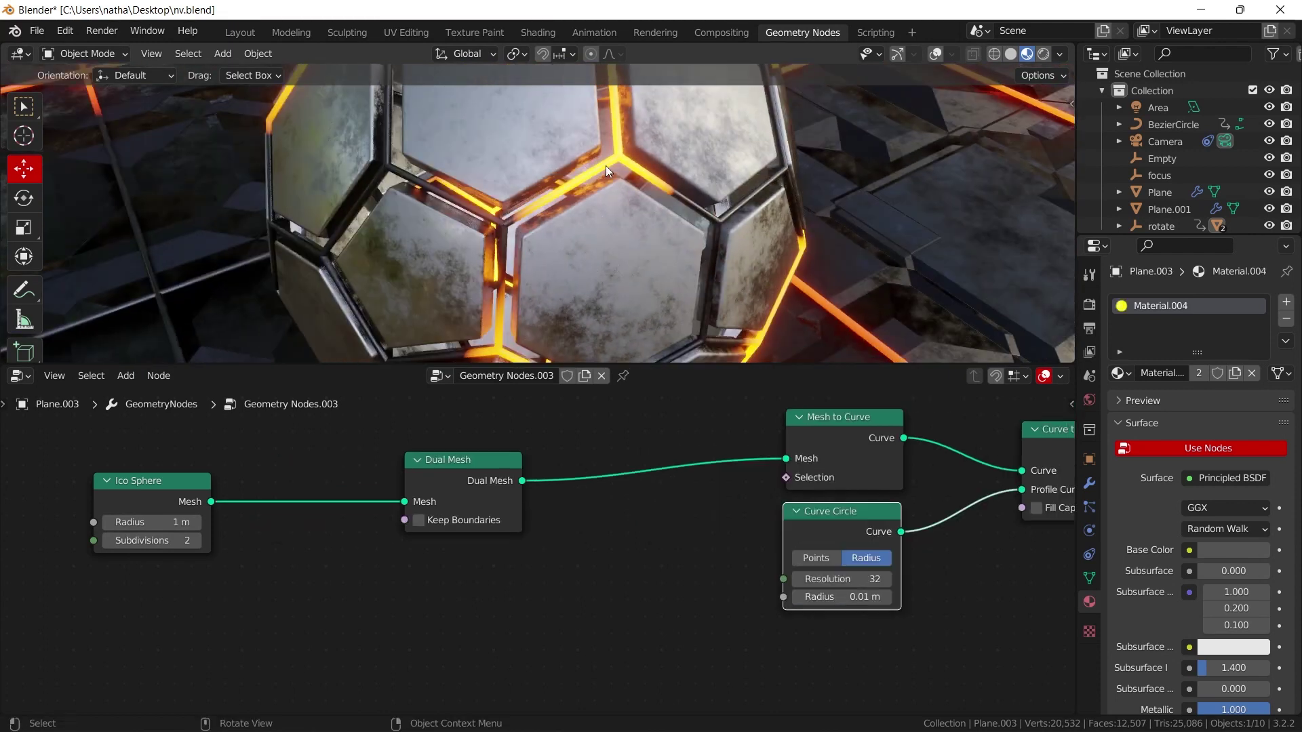
middle_click_drag(845, 457, 331, 491)
scroll(542, 156, "up", 3)
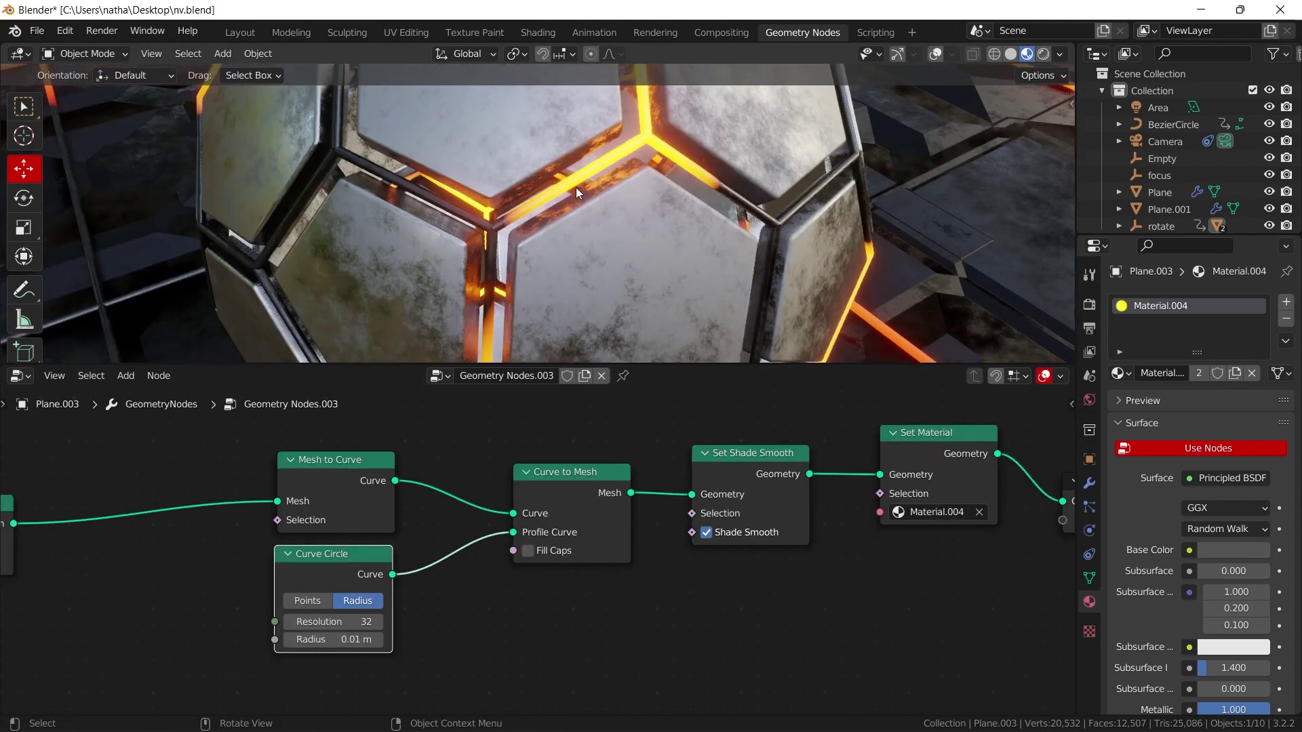
middle_click_drag(583, 277, 727, 225)
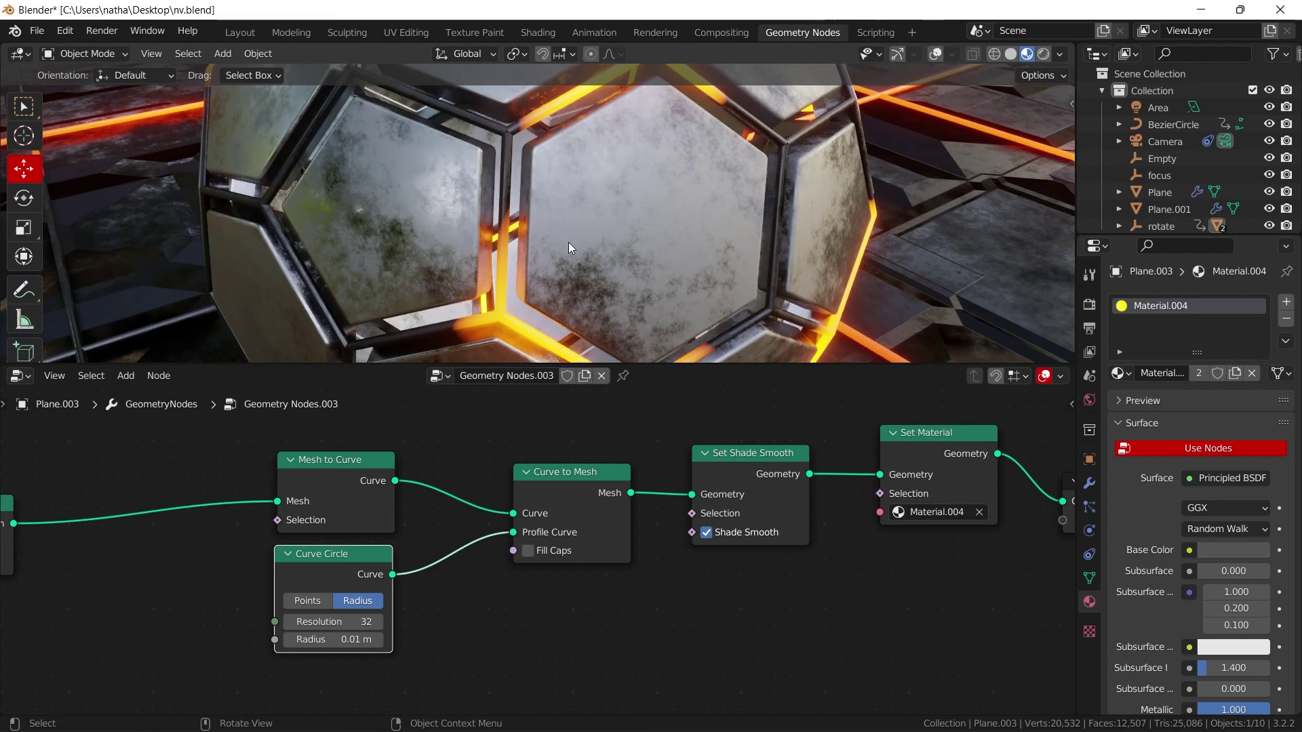
Step: Select the ball panels, try a different Offset Scale on the Extrude Mesh node, and undo it
left_click(568, 248)
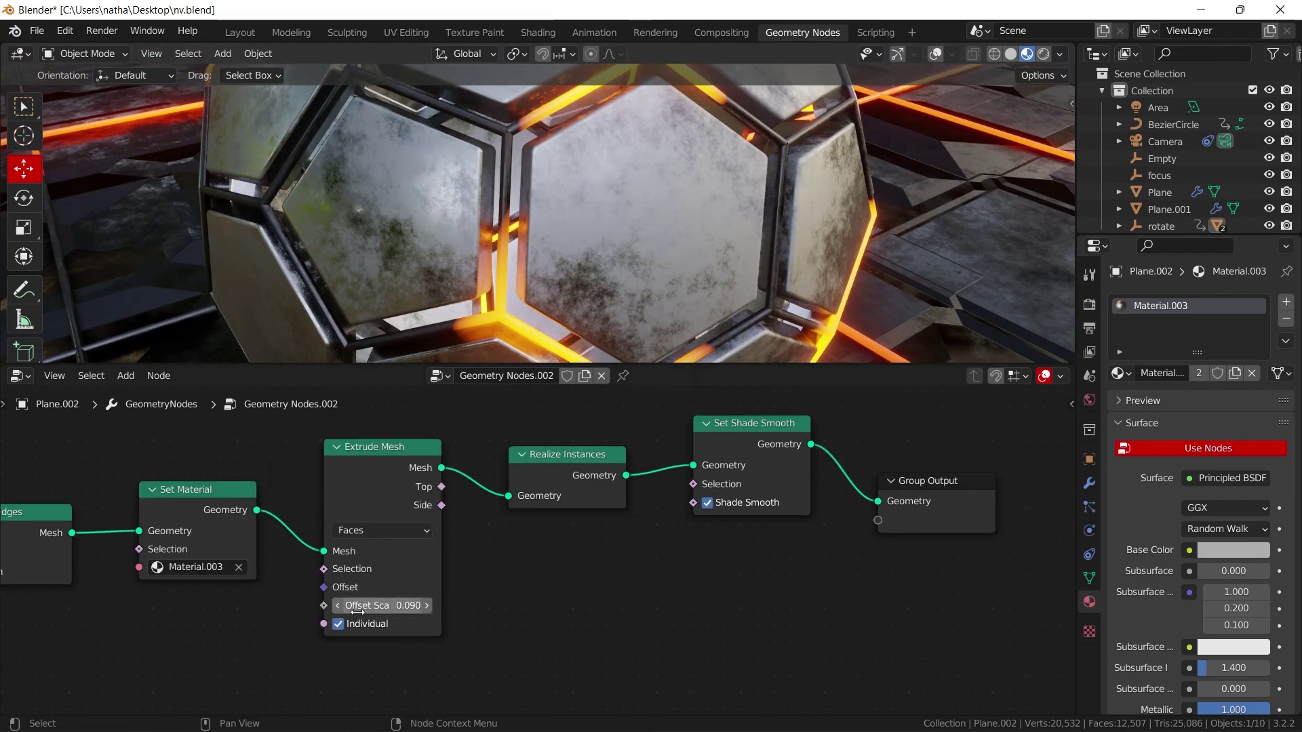
left_click_drag(392, 609, 502, 609, "shift")
key("ctrl+z")
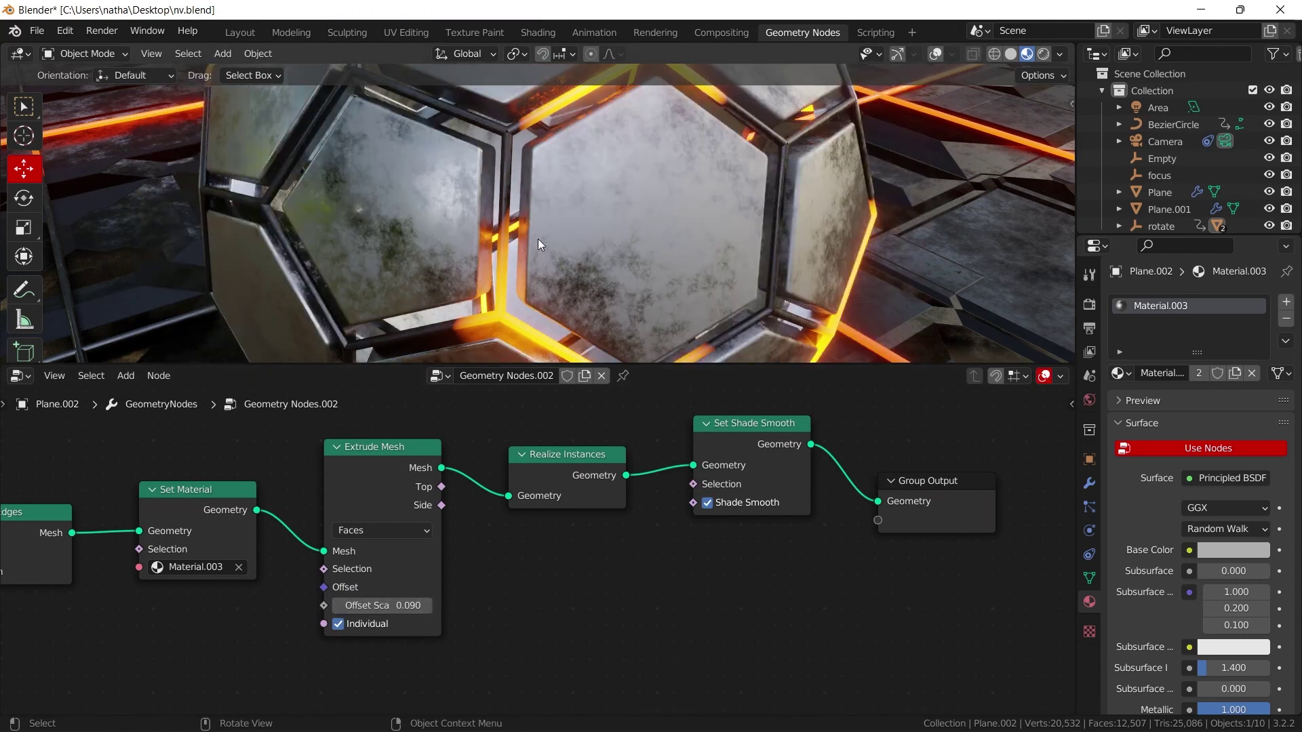
Step: Inspect the seams between the panels up close and review the glowing wireframe's node network from Ico Sphere to Set Material
middle_click_drag(605, 226, 730, 120)
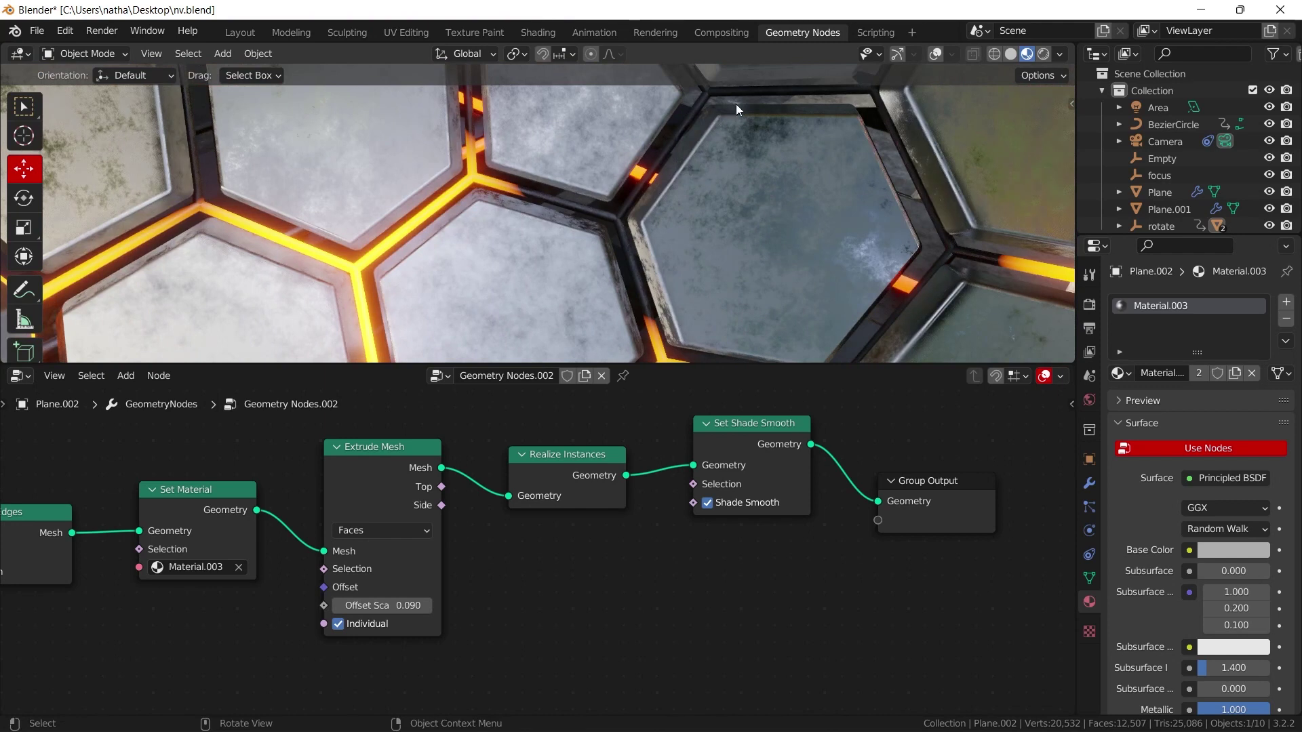
key("KP_0")
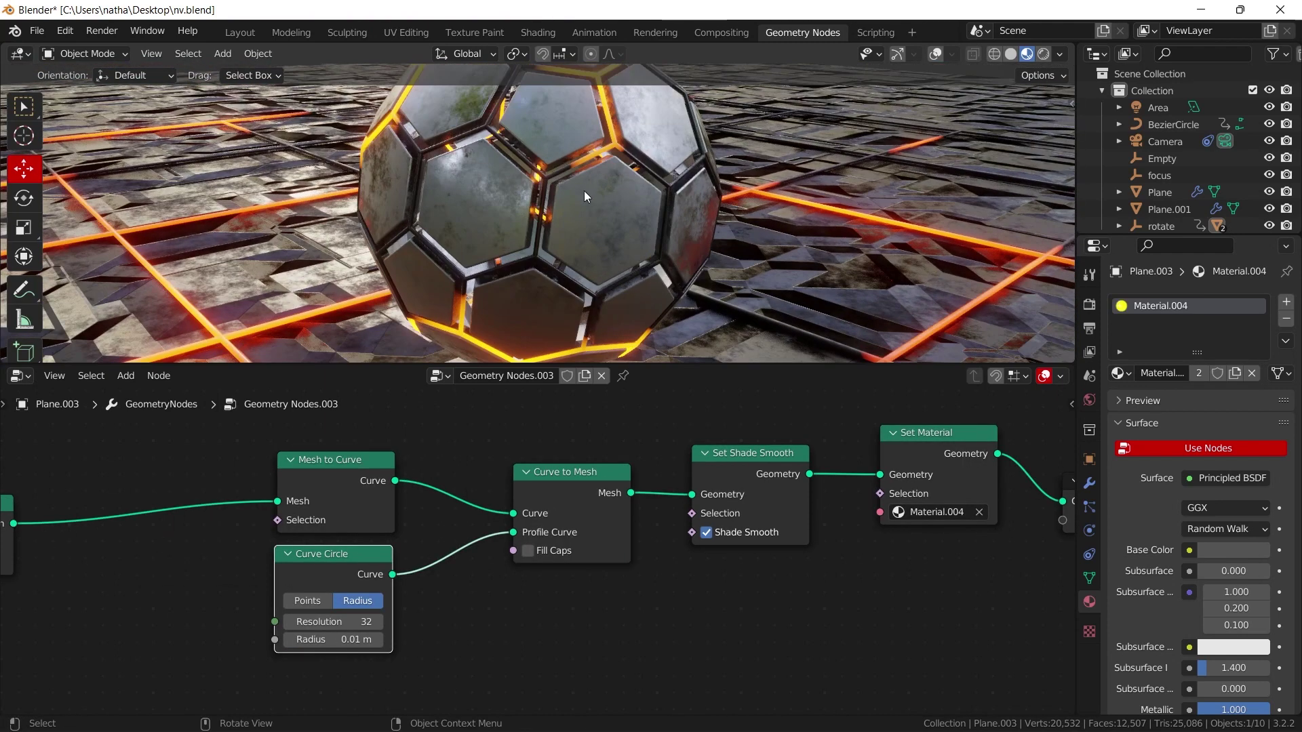
middle_click_drag(584, 189, 362, 234)
middle_click_drag(353, 573, 633, 571)
scroll(379, 499, "down", 2)
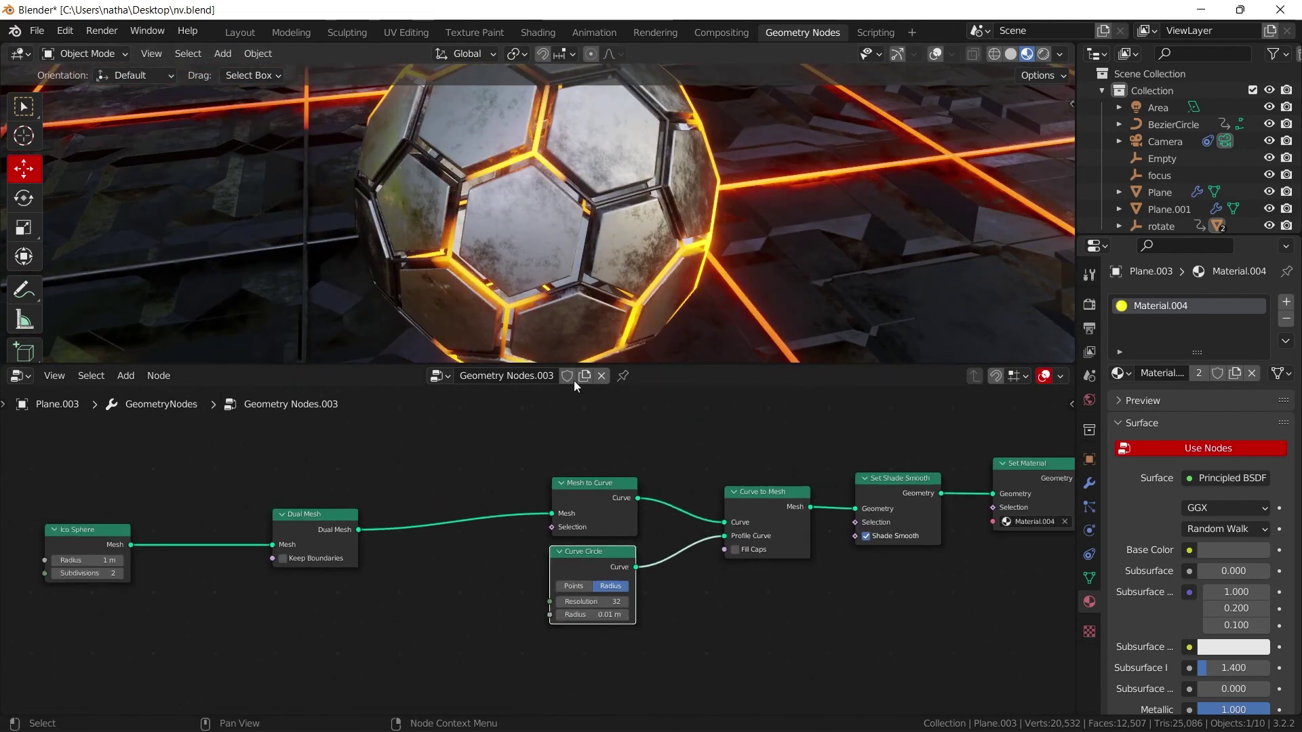
middle_click_drag(727, 631, 565, 607)
scroll(450, 561, "up", 4)
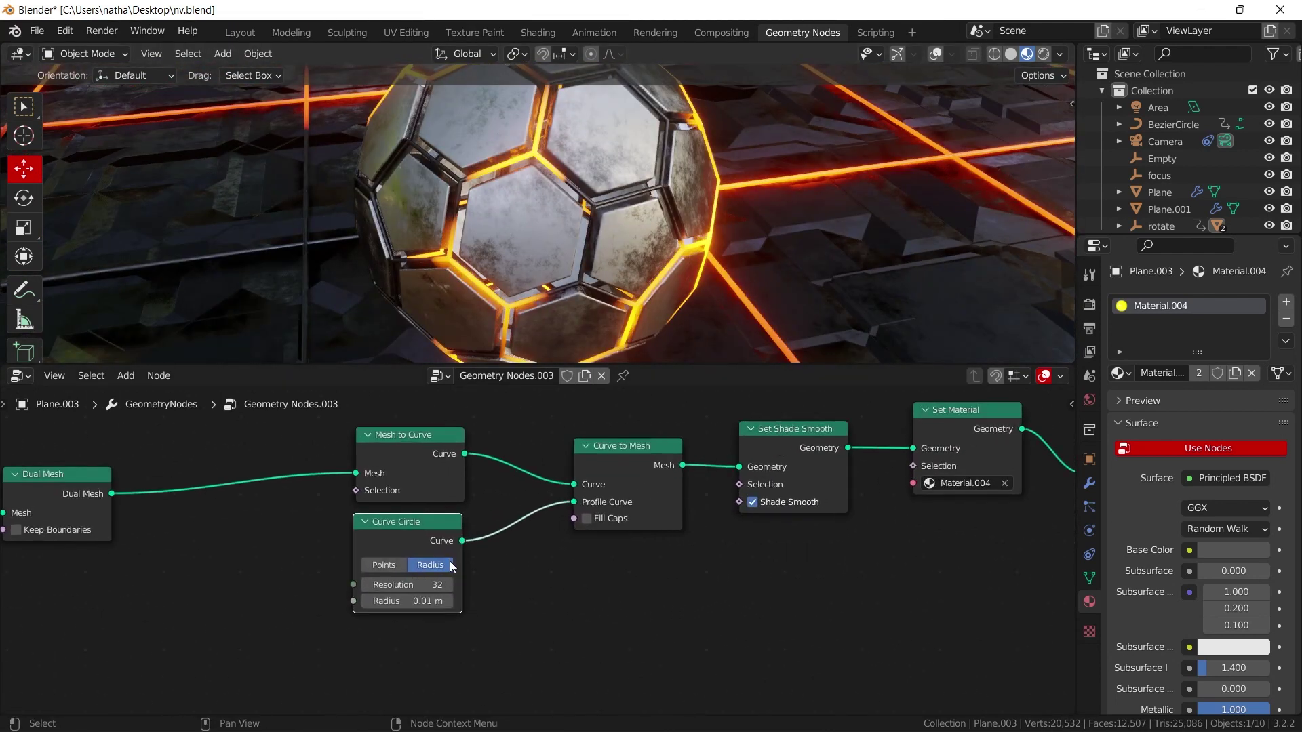
Step: Shift the Mesh to Curve node slightly sideways and keep the Curve Circle radius at 0.01 m
middle_click_drag(409, 456, 390, 499)
mouse_move(392, 503)
left_mouse_down()
mouse_move(397, 485)
mouse_move(388, 502)
left_mouse_up()
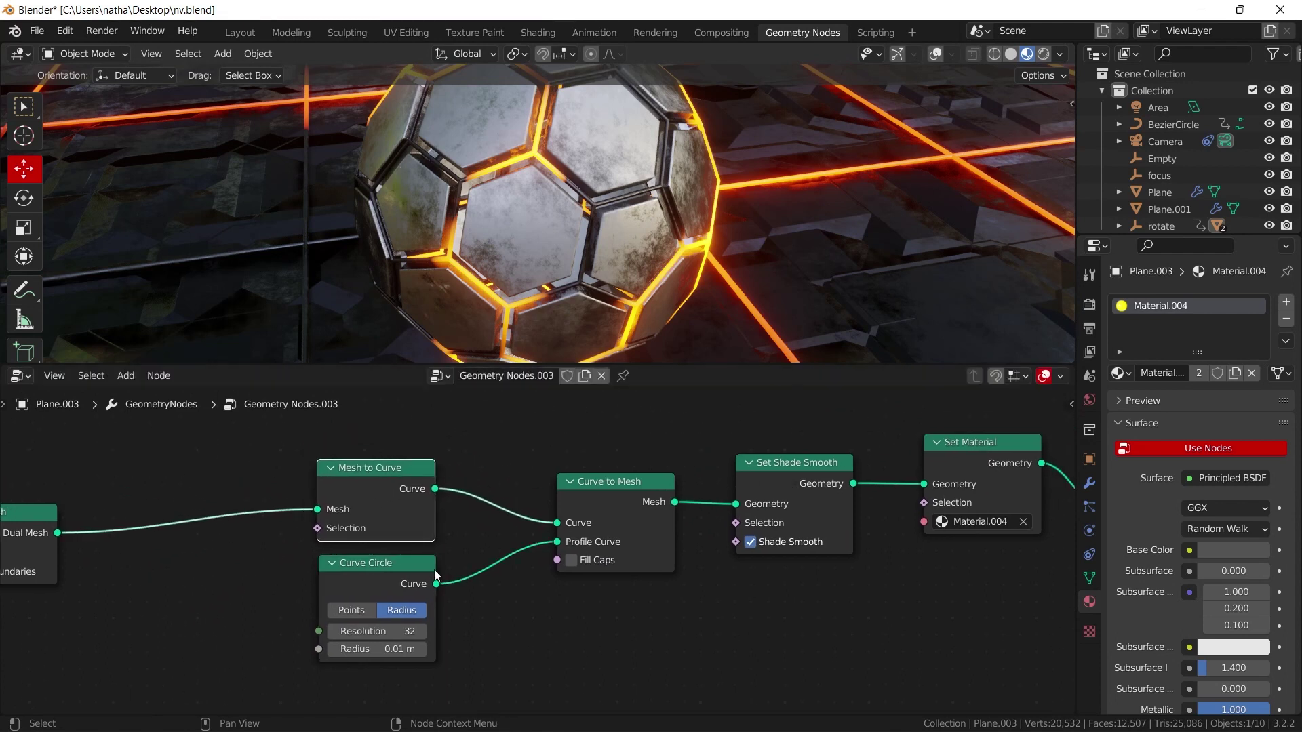
mouse_move(388, 649)
left_mouse_down()
mouse_move(488, 649)
mouse_move(390, 649)
left_mouse_up()
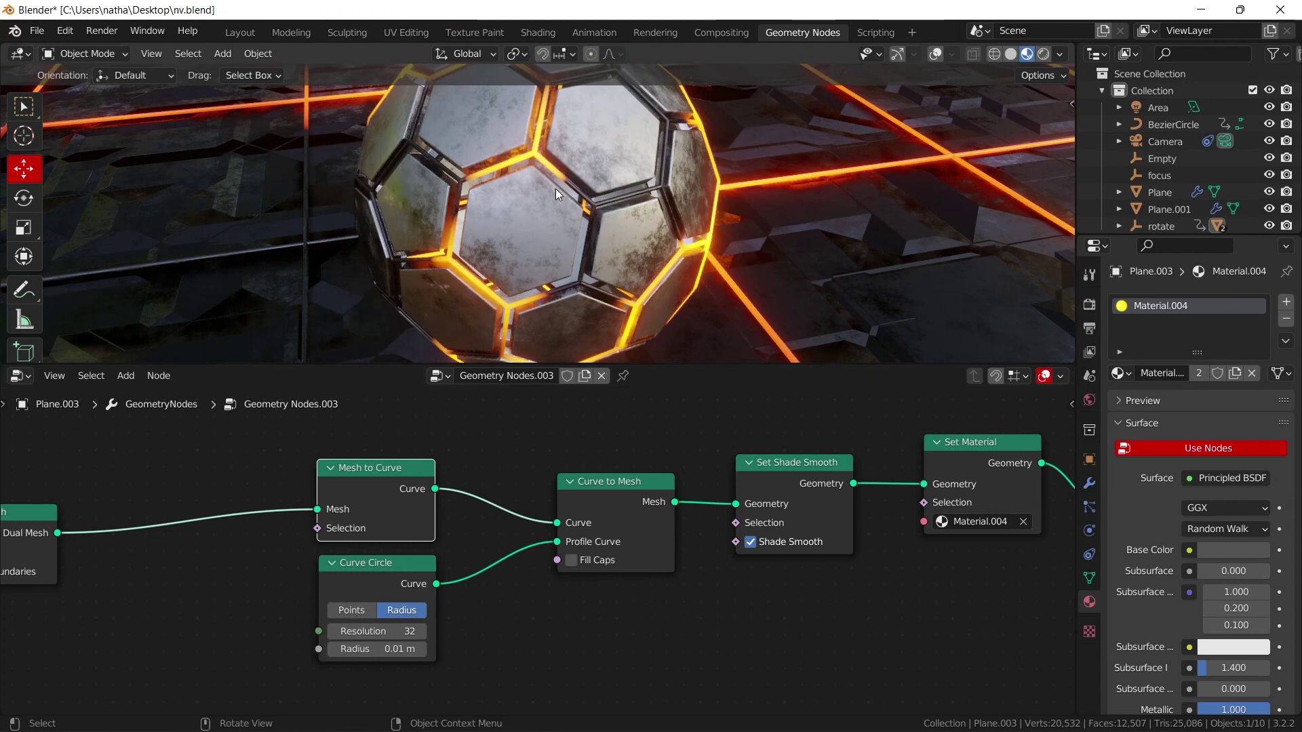
Step: Inspect the ball and the glowing floor lines from several angles while playing the animation
middle_click_drag(555, 189, 599, 181)
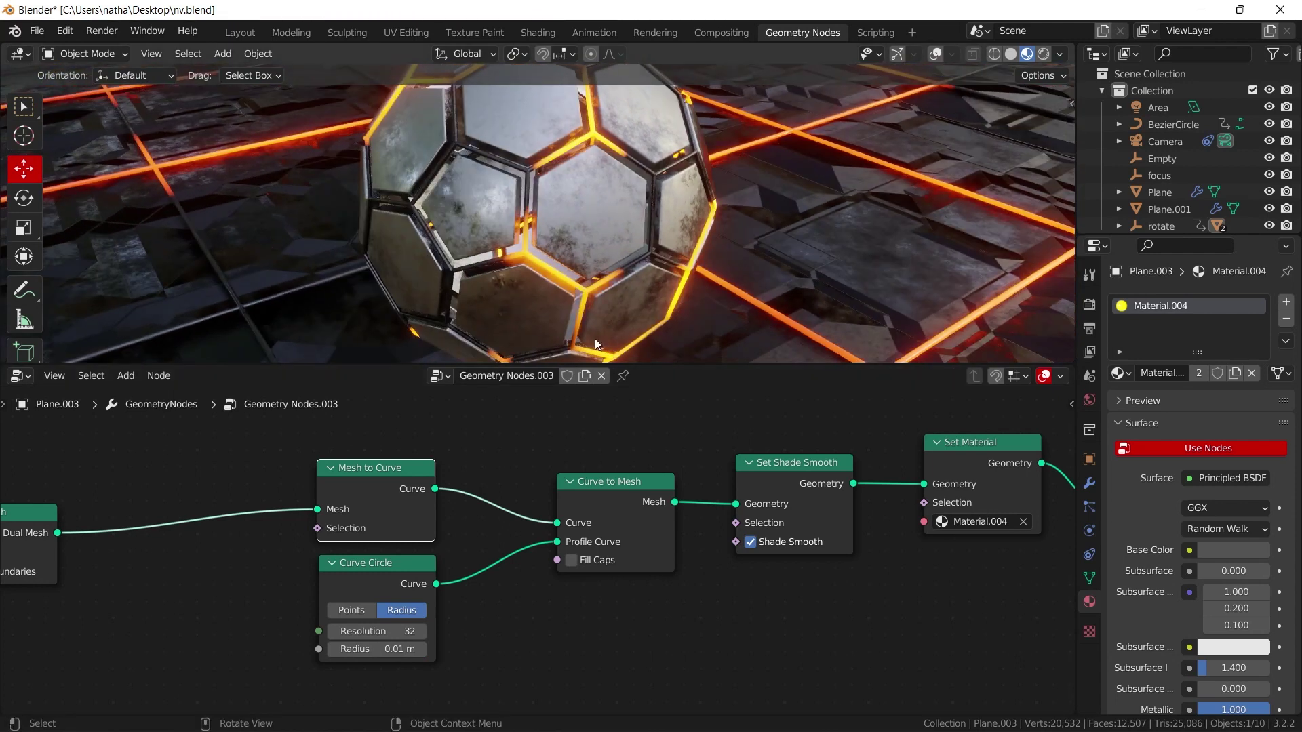
middle_click_drag(908, 190, 827, 278)
scroll(828, 279, "down", 4)
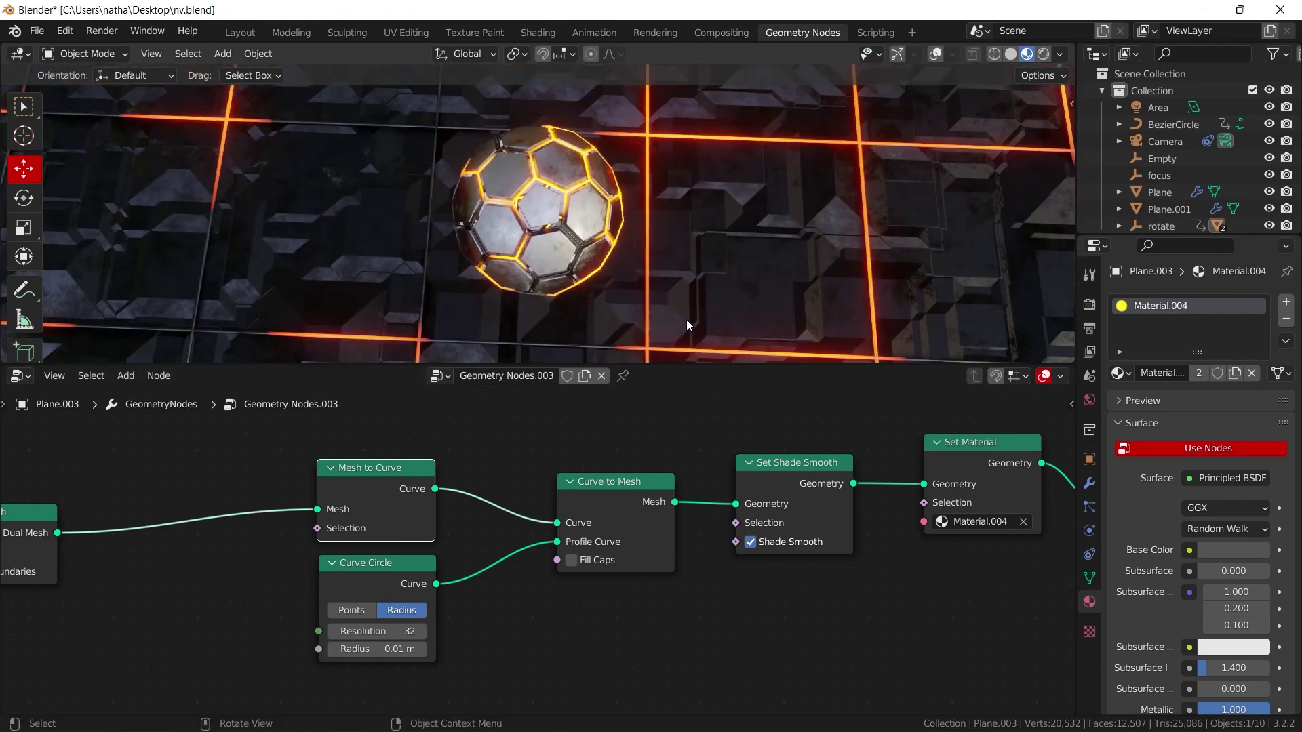
middle_click_drag(644, 331, 720, 198)
key("space")
scroll(727, 205, "up", 2)
middle_click_drag(514, 264, 584, 145)
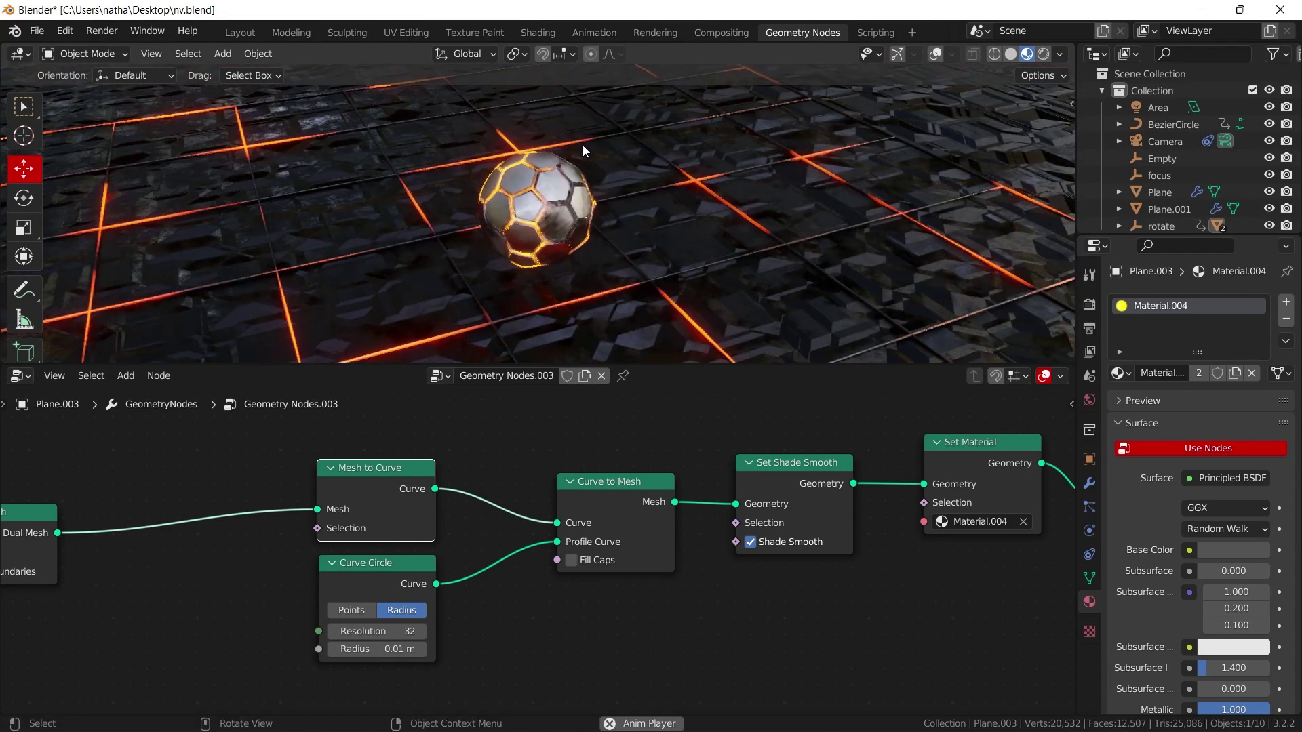
key("space")
Step: Examine the ball from overhead, low and close viewpoints, replaying the animation to watch the seam glow
scroll(609, 214, "up", 2)
middle_click_drag(609, 214, 595, 289)
scroll(584, 287, "down", 8)
scroll(596, 289, "up", 4)
middle_click_drag(536, 185, 658, 130)
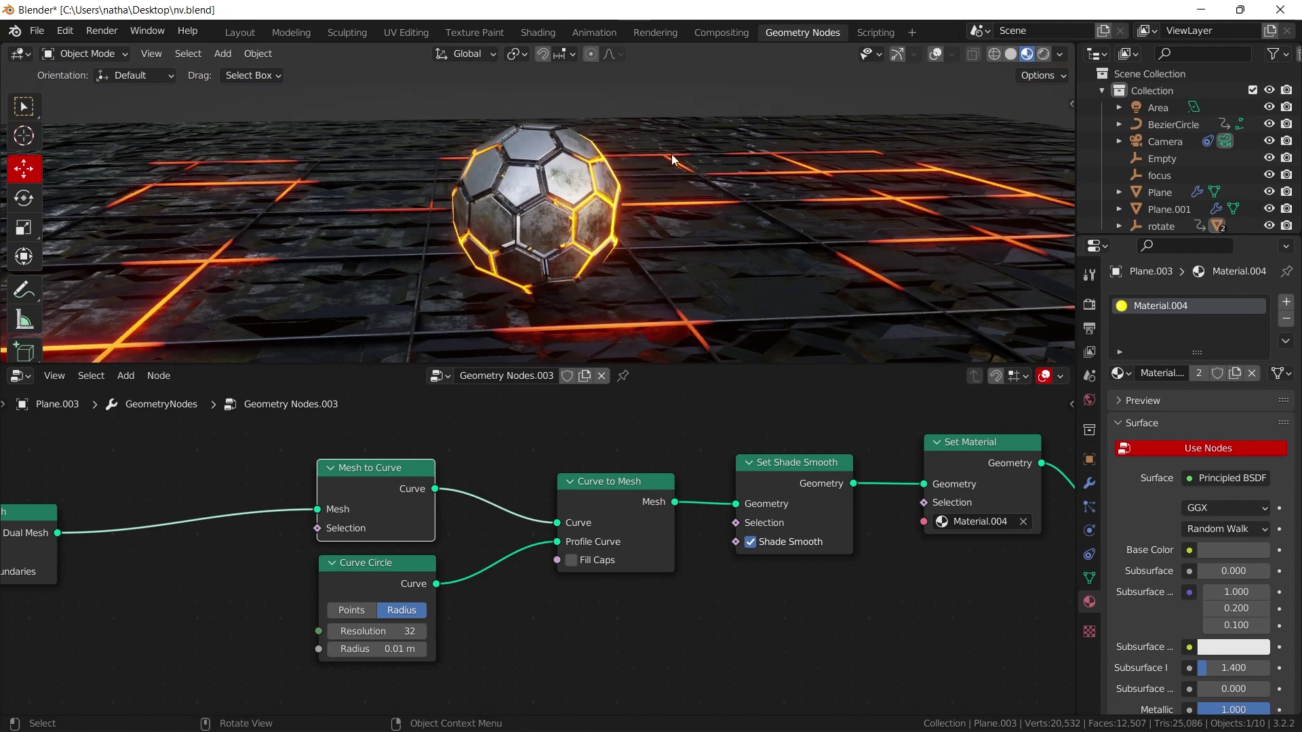
middle_click_drag(672, 159, 680, 190)
key("space")
middle_click_drag(572, 205, 728, 184)
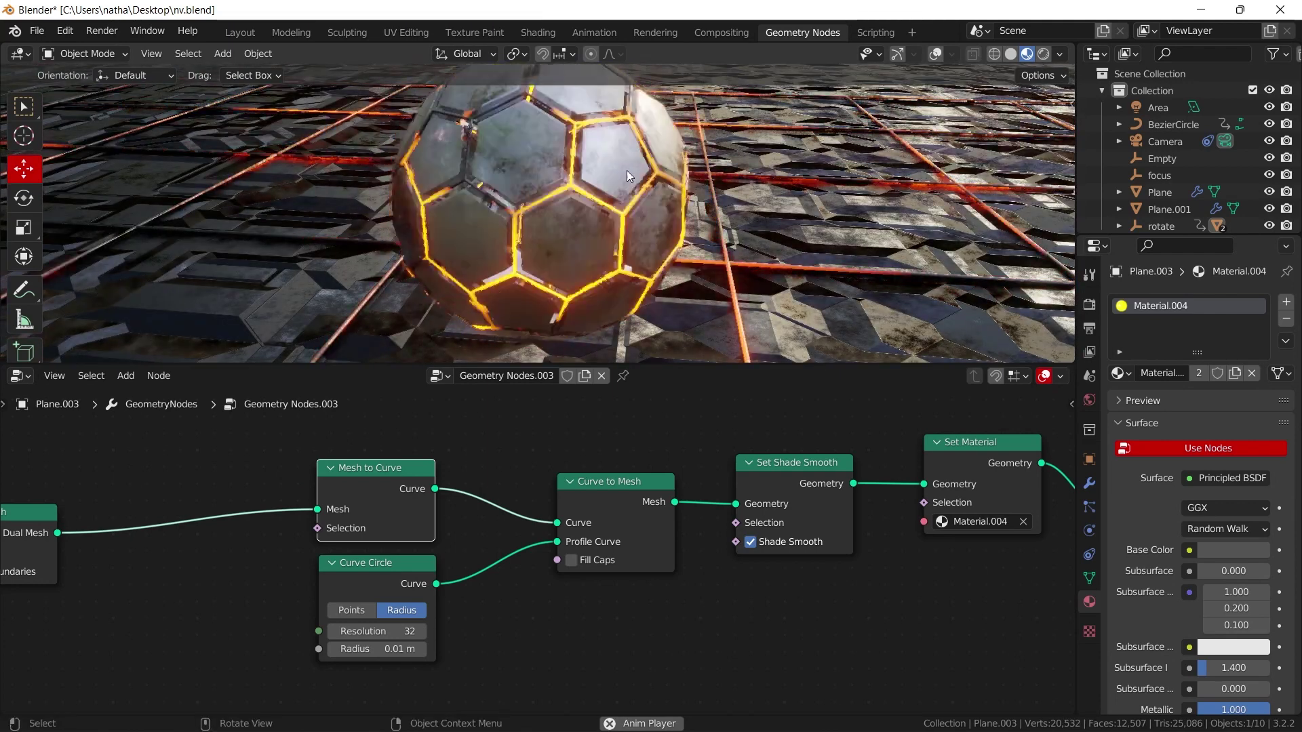
middle_click_drag(625, 171, 389, 189)
scroll(433, 189, "up", 1)
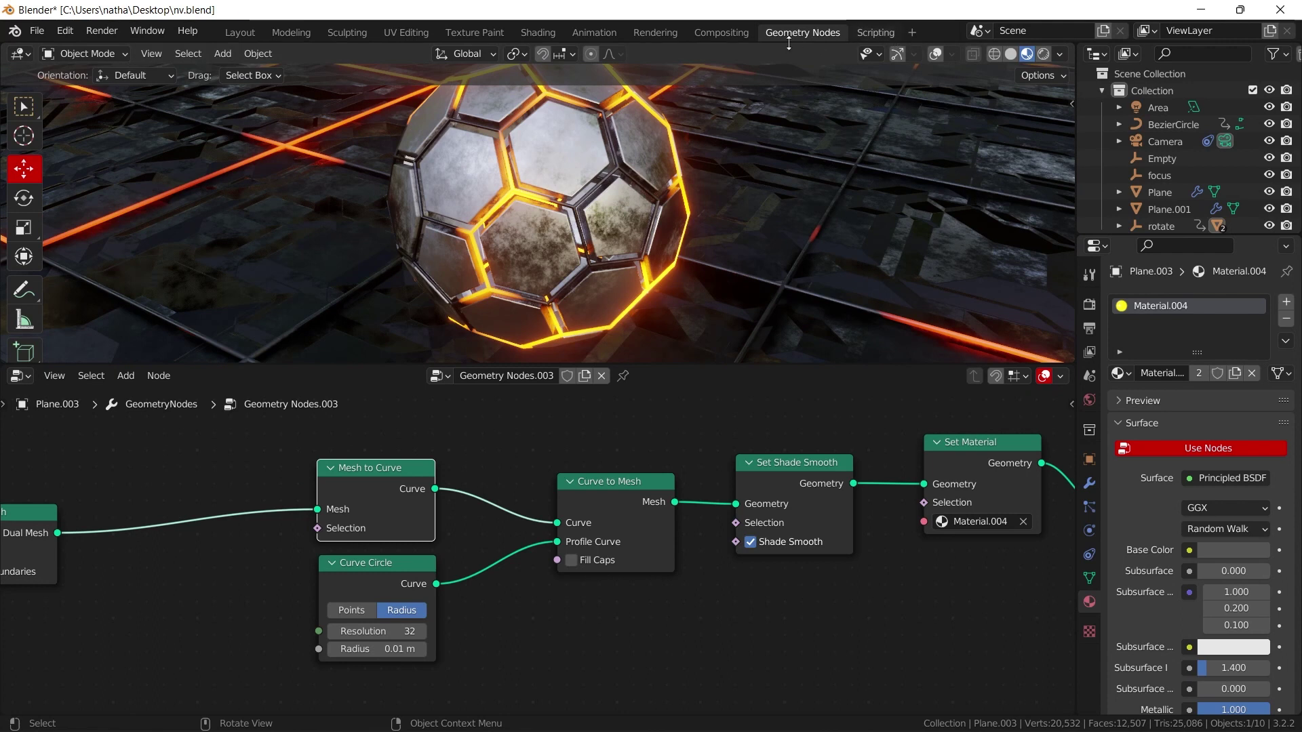
Step: Open the Shading workspace and show the camera view with rendered viewport shading
left_click(549, 33)
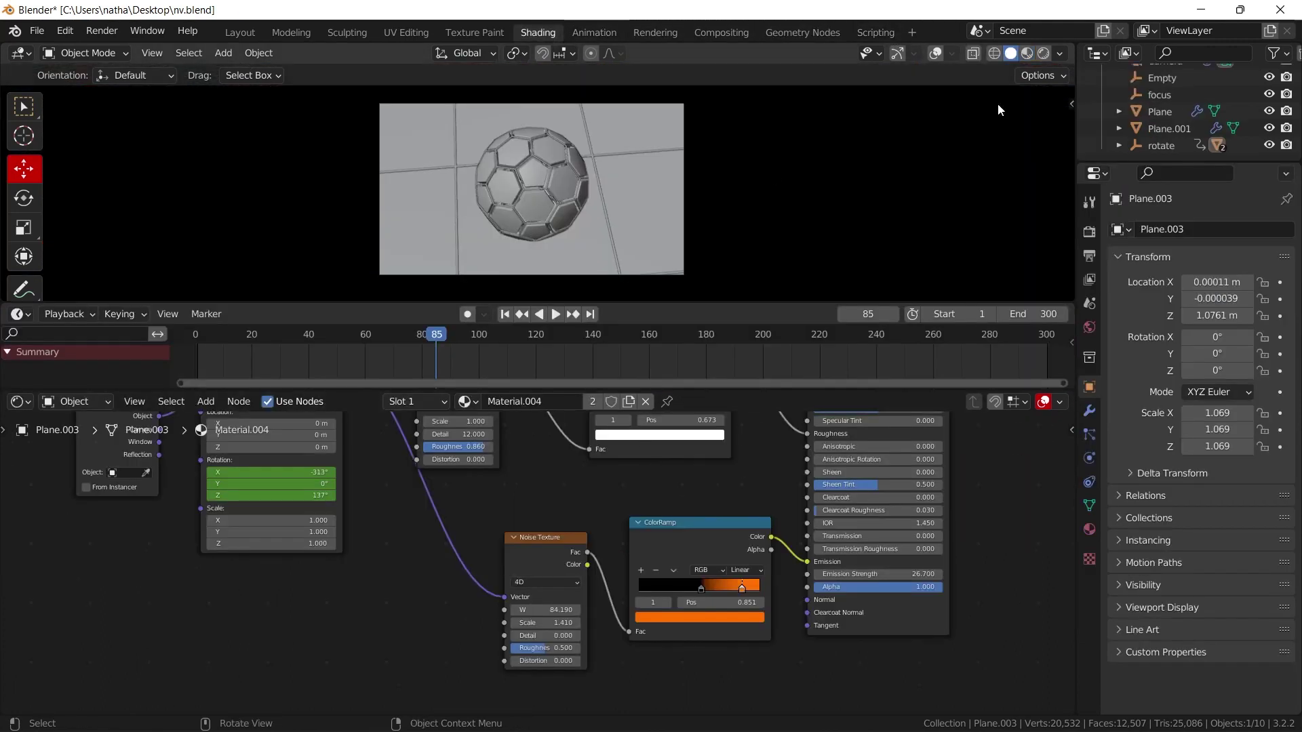
left_click(1043, 53)
scroll(551, 190, "up", 5)
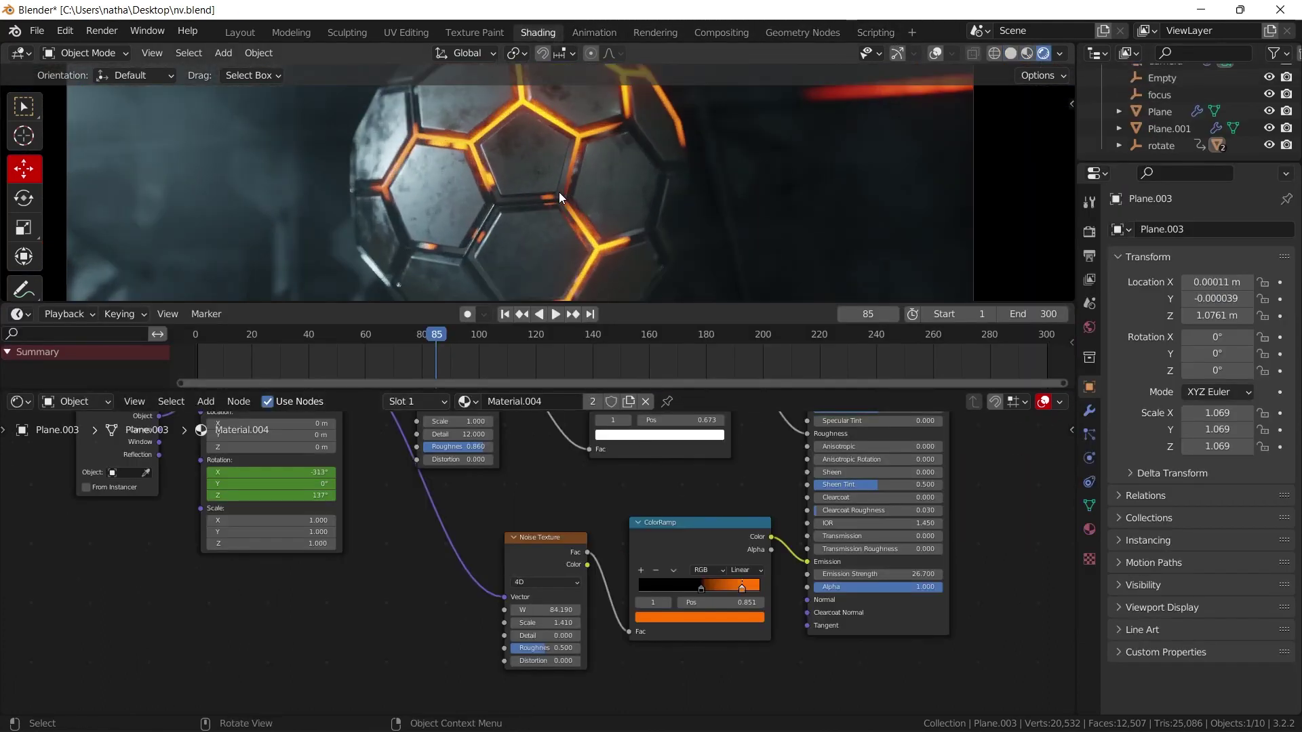
Step: Set the emission ColorRamp's black stop to position 0.349 and shift the 4D Noise Texture node slightly away from it
middle_click_drag(704, 519, 717, 550)
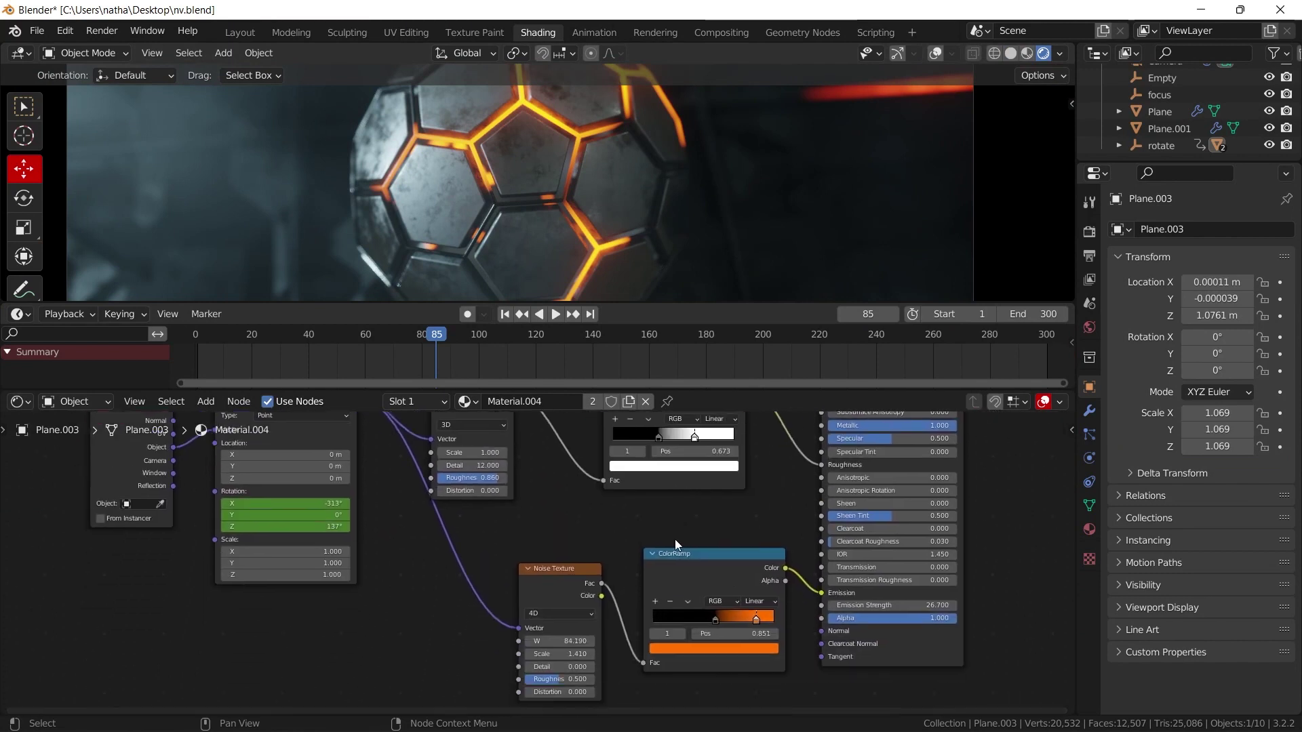
scroll(645, 617, "up", 1)
mouse_move(758, 633)
left_mouse_down()
mouse_move(706, 636)
mouse_move(780, 627)
mouse_move(737, 632)
left_mouse_up()
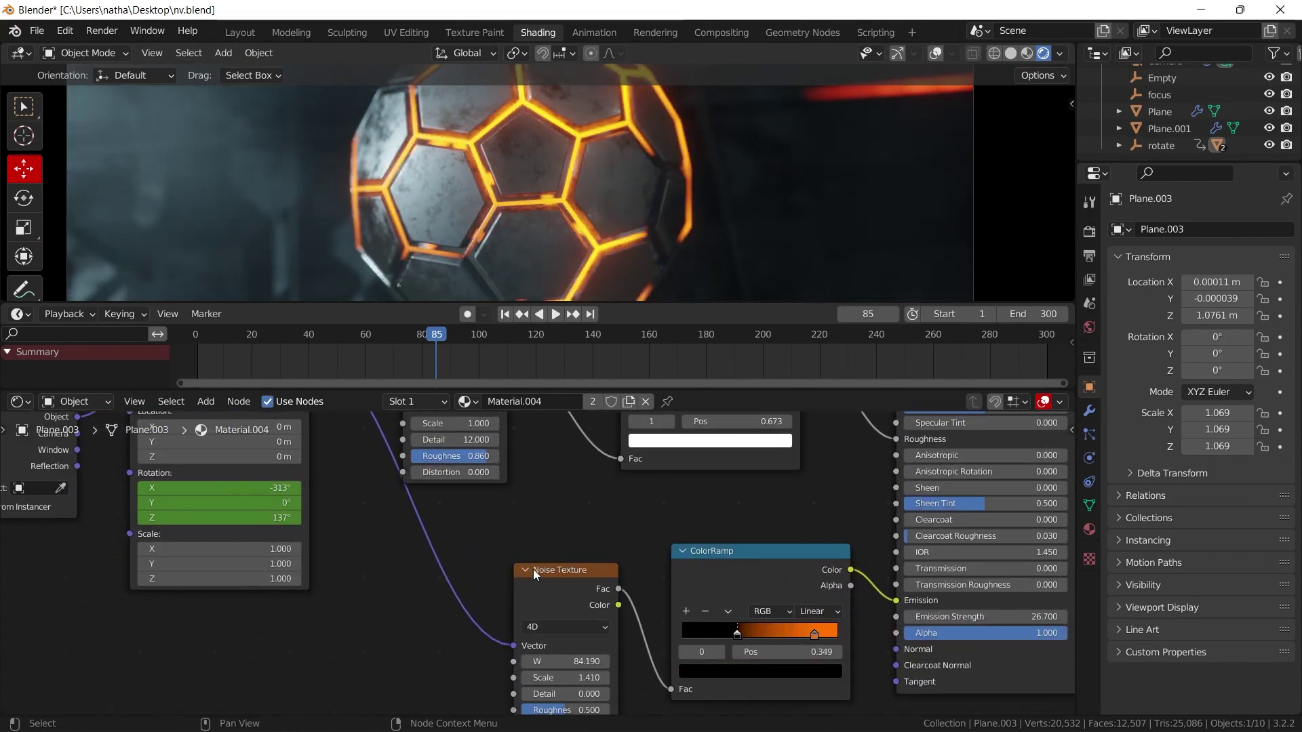
left_click_drag(534, 568, 517, 569)
Step: Inspect the glowing seams up close and review the roughness and emission node chains feeding the Principled BSDF
middle_click_drag(563, 263, 523, 188)
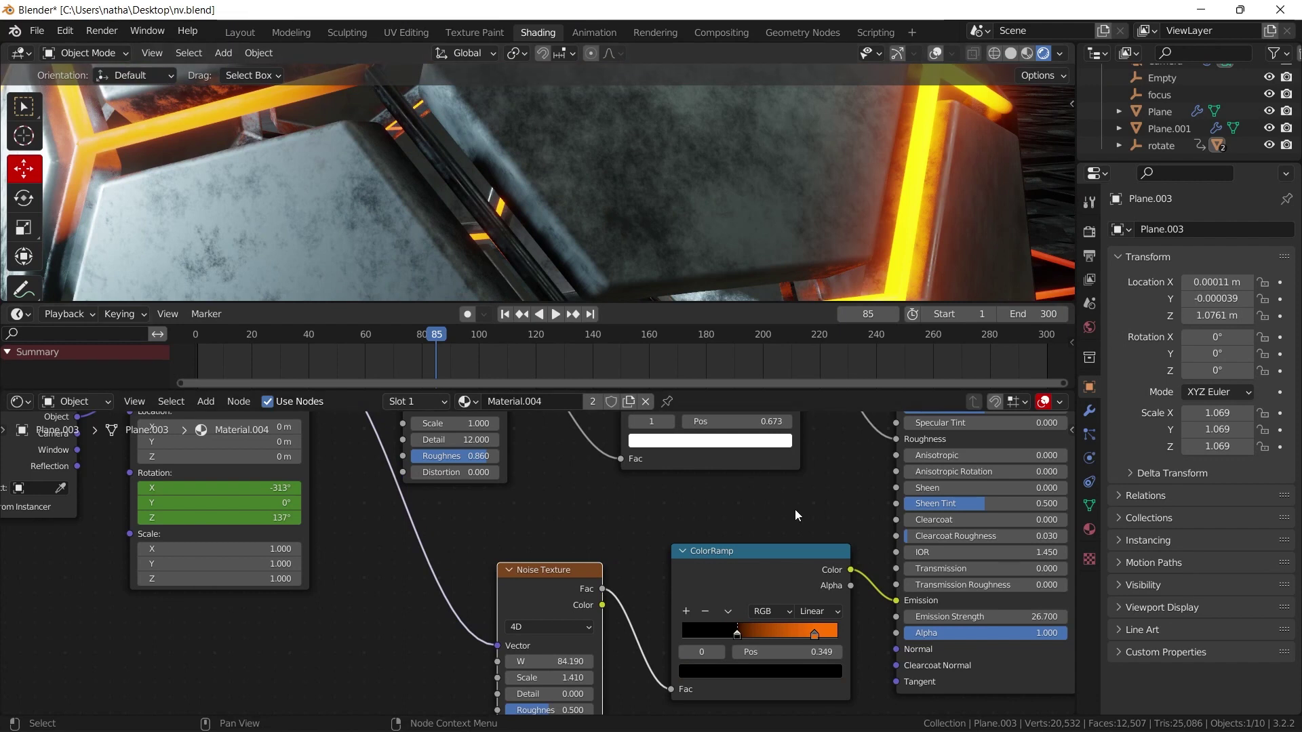
middle_click_drag(797, 630, 523, 731)
scroll(138, 567, "down", 2)
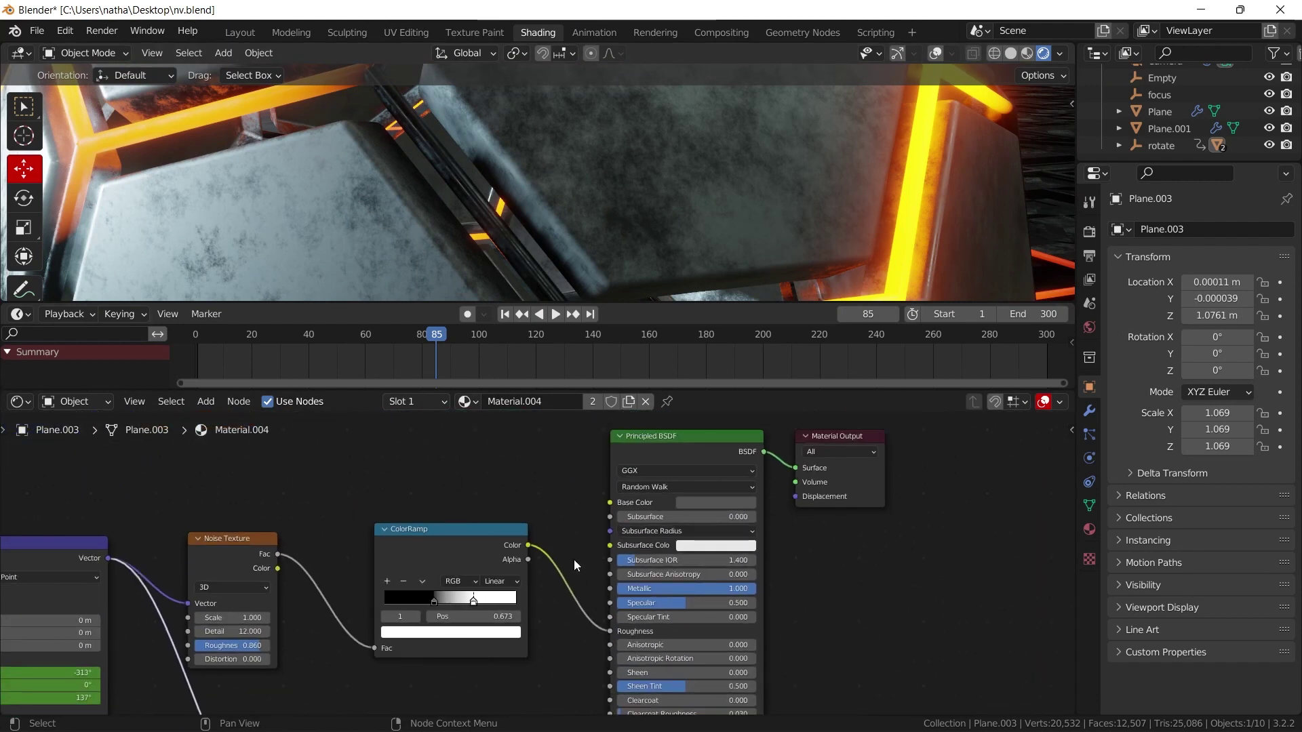
middle_click_drag(439, 126, 603, 132)
middle_click_drag(594, 664, 695, 424)
scroll(481, 510, "up", 1)
scroll(738, 519, "up", 2)
middle_click_drag(407, 231, 272, 211)
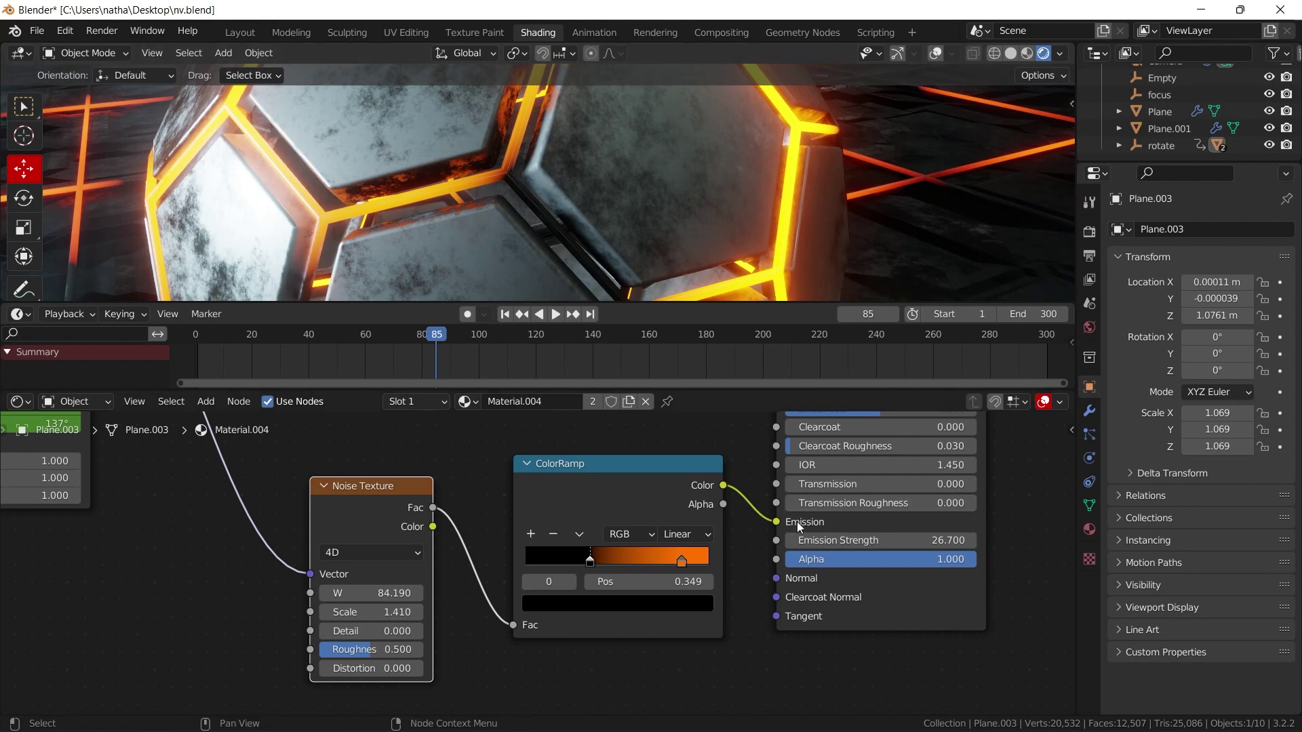
Step: Set the black stop of the emission ColorRamp to position 0.404
scroll(848, 482, "down", 3)
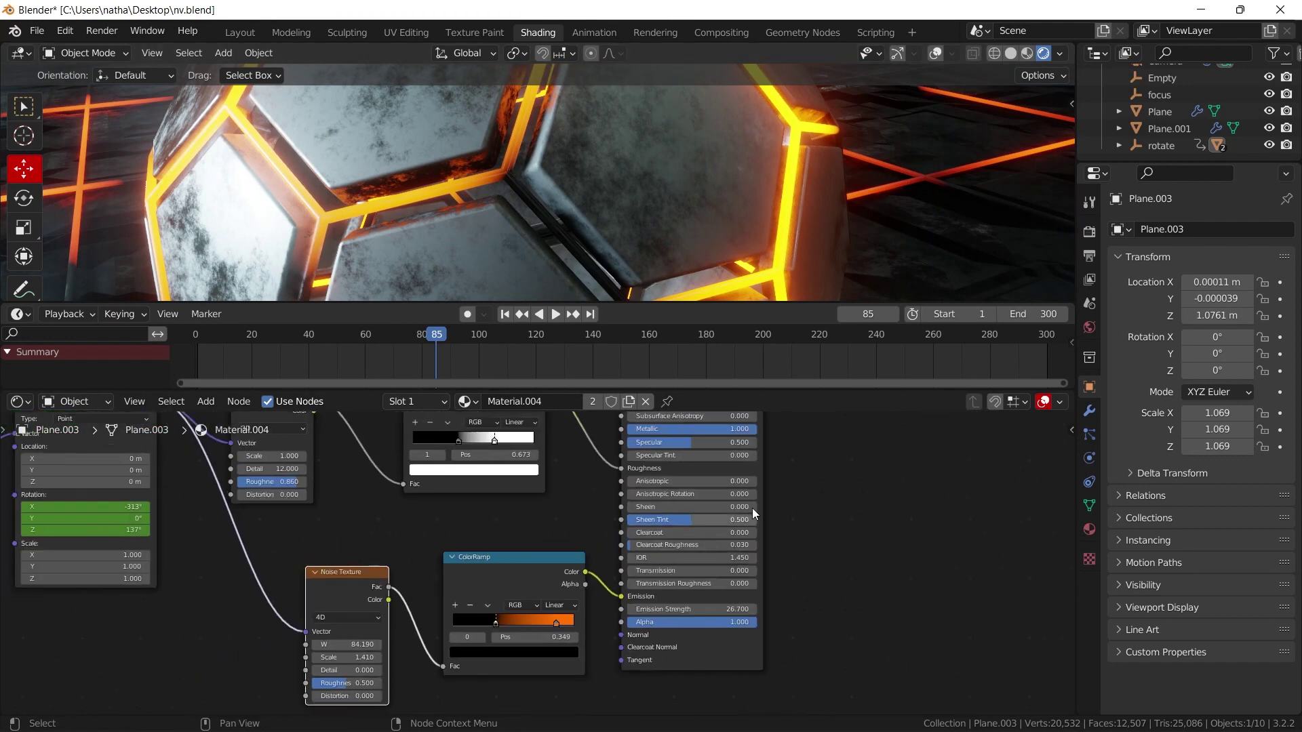
middle_click_drag(433, 631, 587, 398)
middle_click_drag(595, 498, 591, 560)
scroll(592, 560, "up", 2)
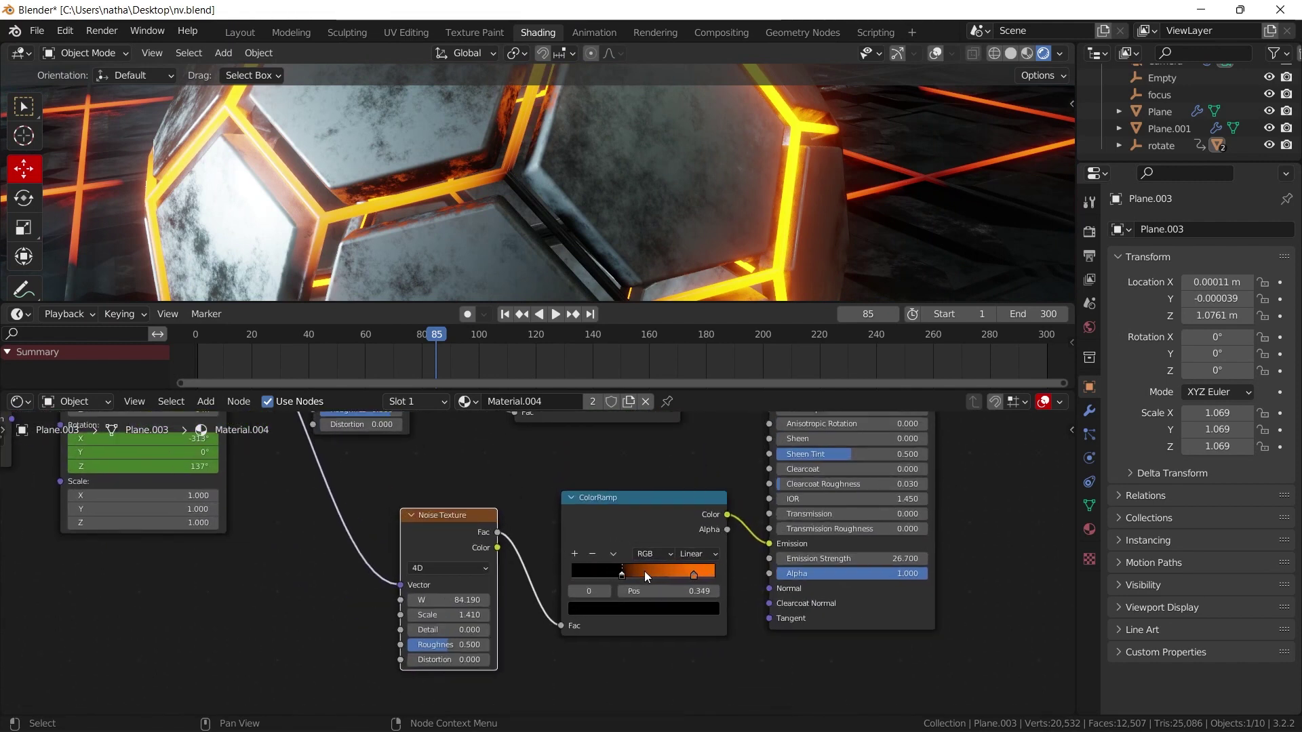
left_click_drag(633, 573, 632, 574)
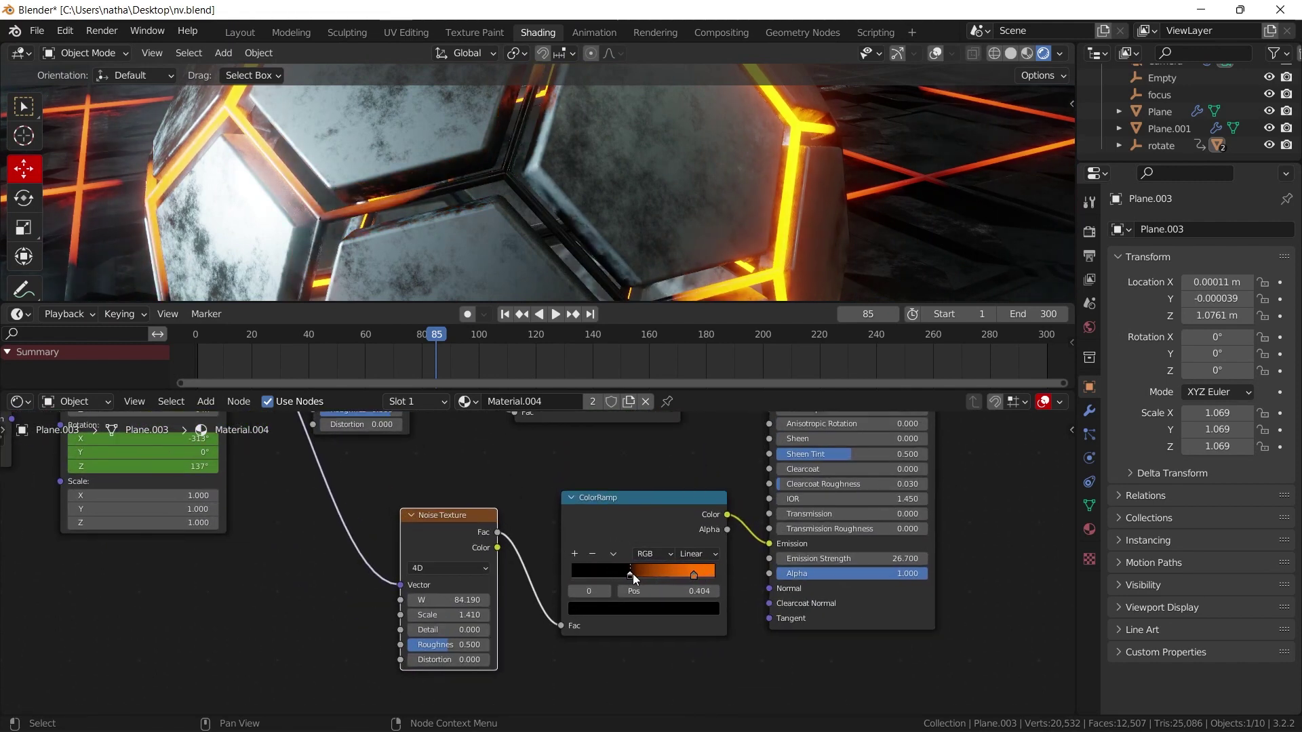
Step: Examine the Texture Coordinate and Mapping nodes that feed the material's noise textures, along with the glow on the ball
scroll(462, 136, "down", 4)
middle_click_drag(466, 174, 380, 369)
middle_click_drag(230, 494, 528, 662)
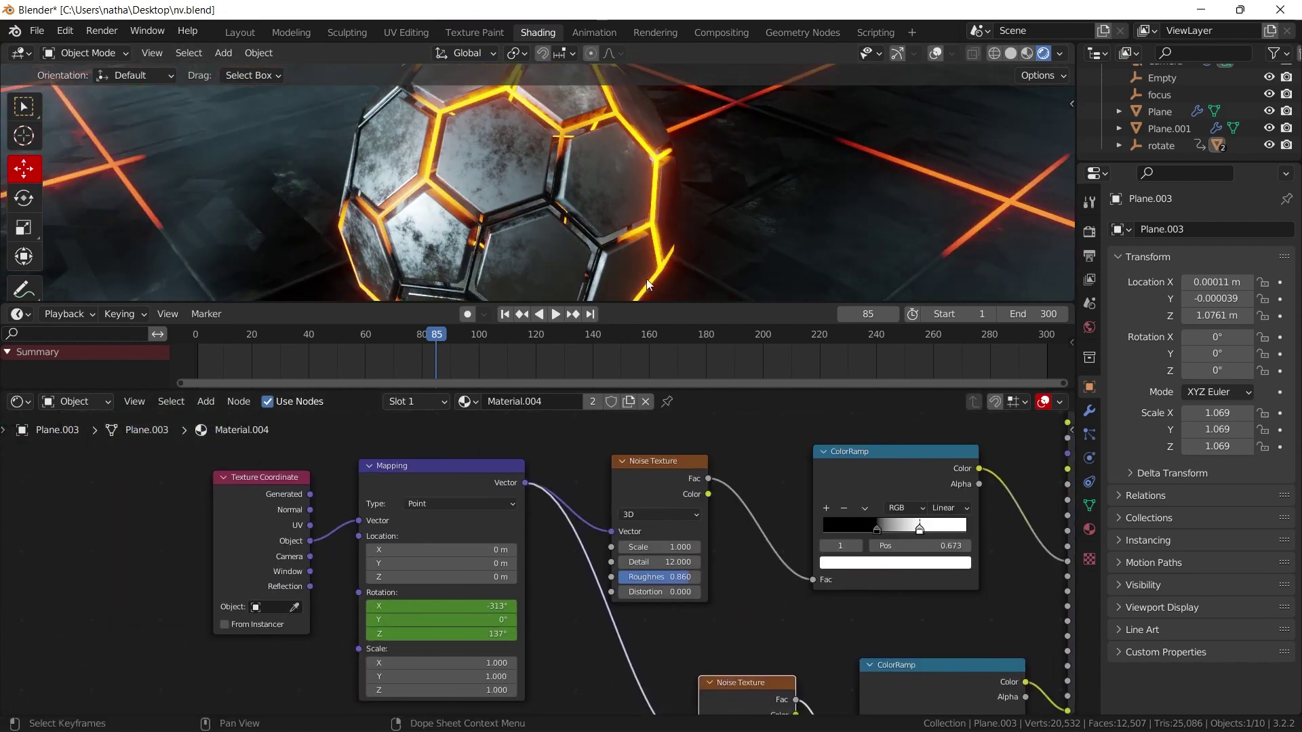
Step: Play the animation and watch the glowing ball from a free angle and through the scene camera
key("space")
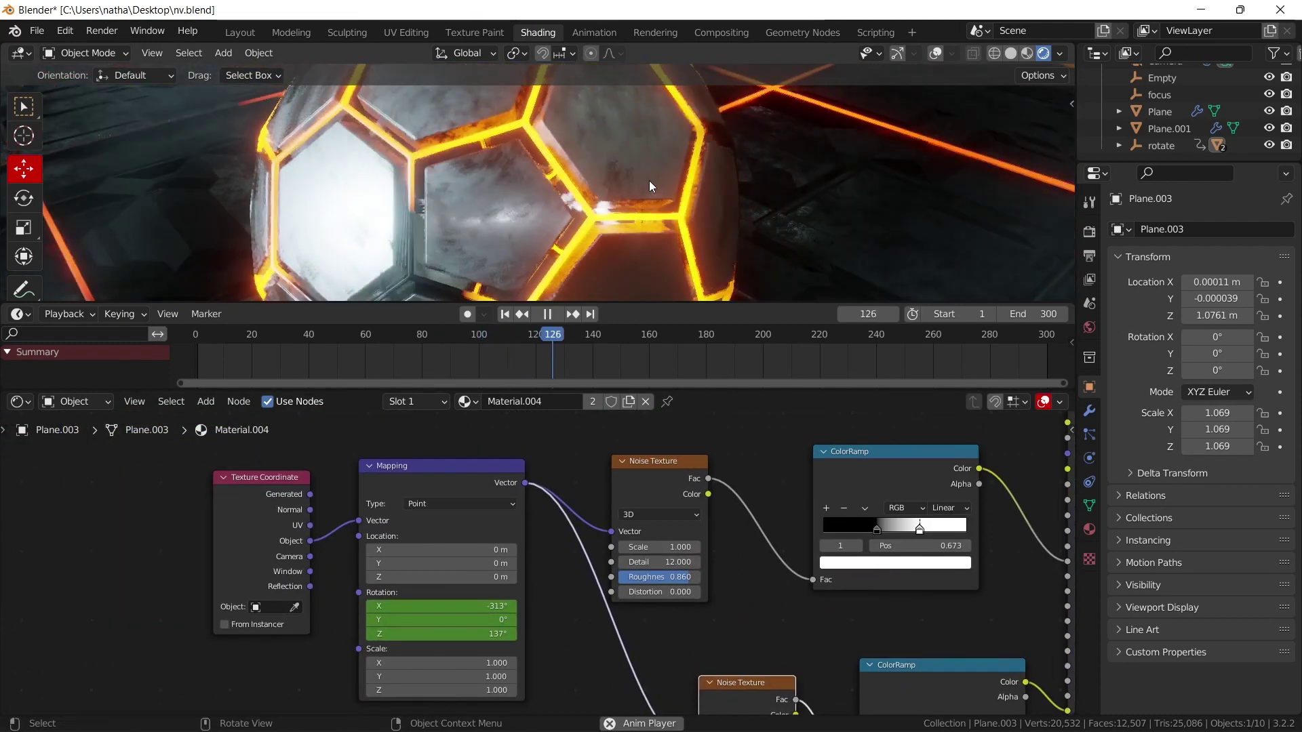
middle_click_drag(649, 180, 672, 234)
scroll(672, 234, "down", 4)
key("KP_0")
scroll(821, 217, "down", 8)
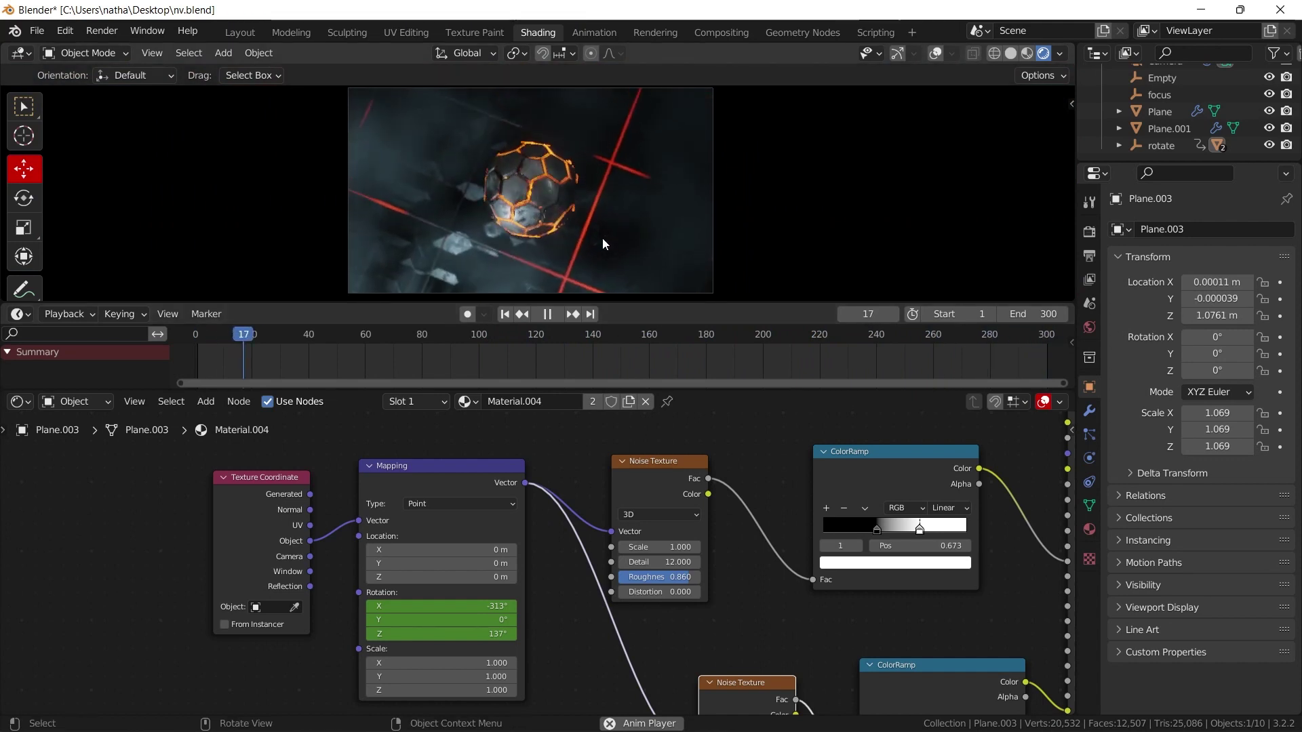
scroll(603, 238, "up", 3)
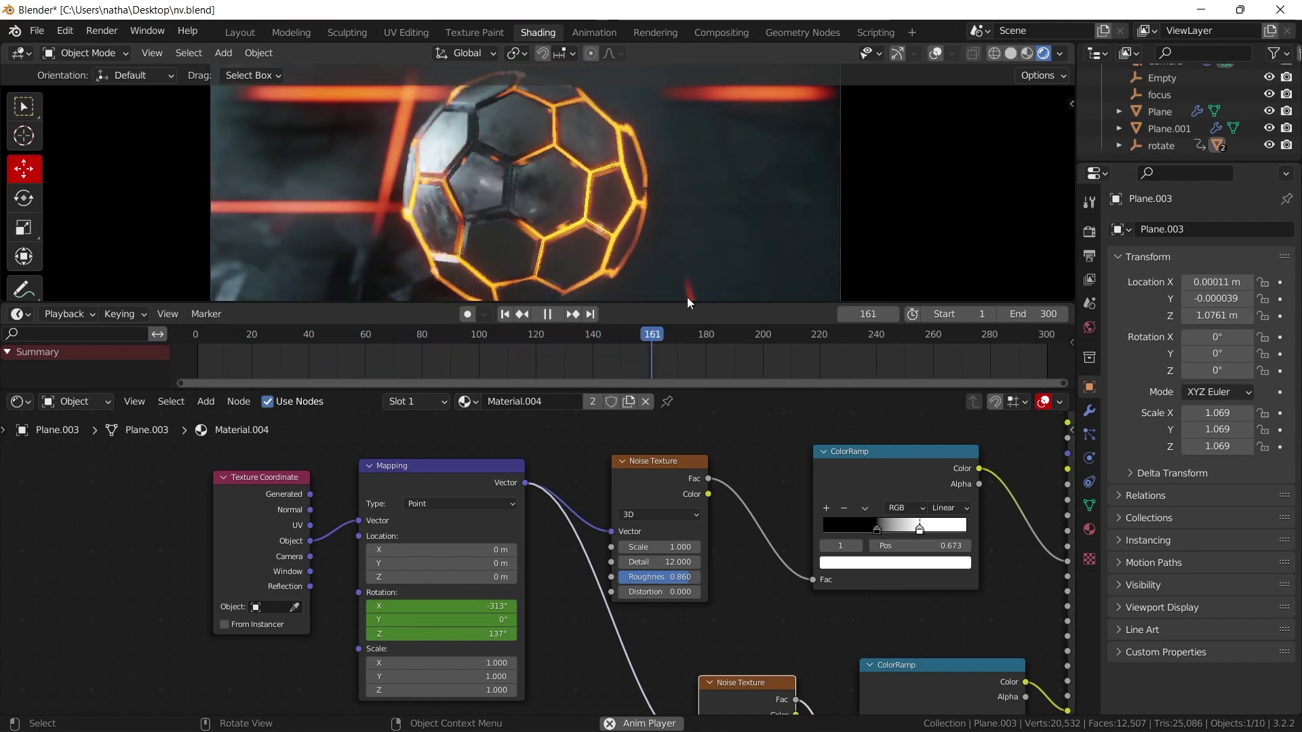
Step: Make the 3D viewport slightly taller and play more of the animation with the camera view enlarged
key("space")
left_click_drag(697, 304, 697, 320)
scroll(628, 276, "down", 3)
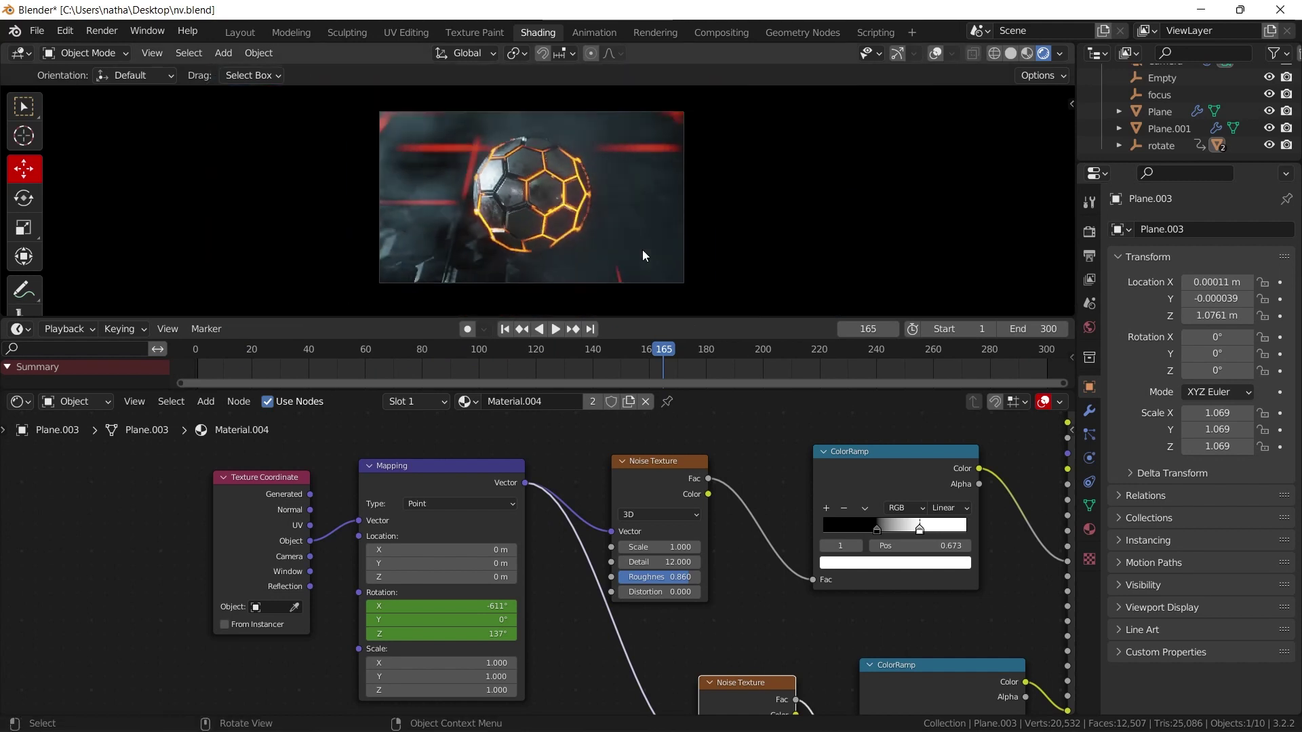
scroll(642, 255, "up", 4)
key("space")
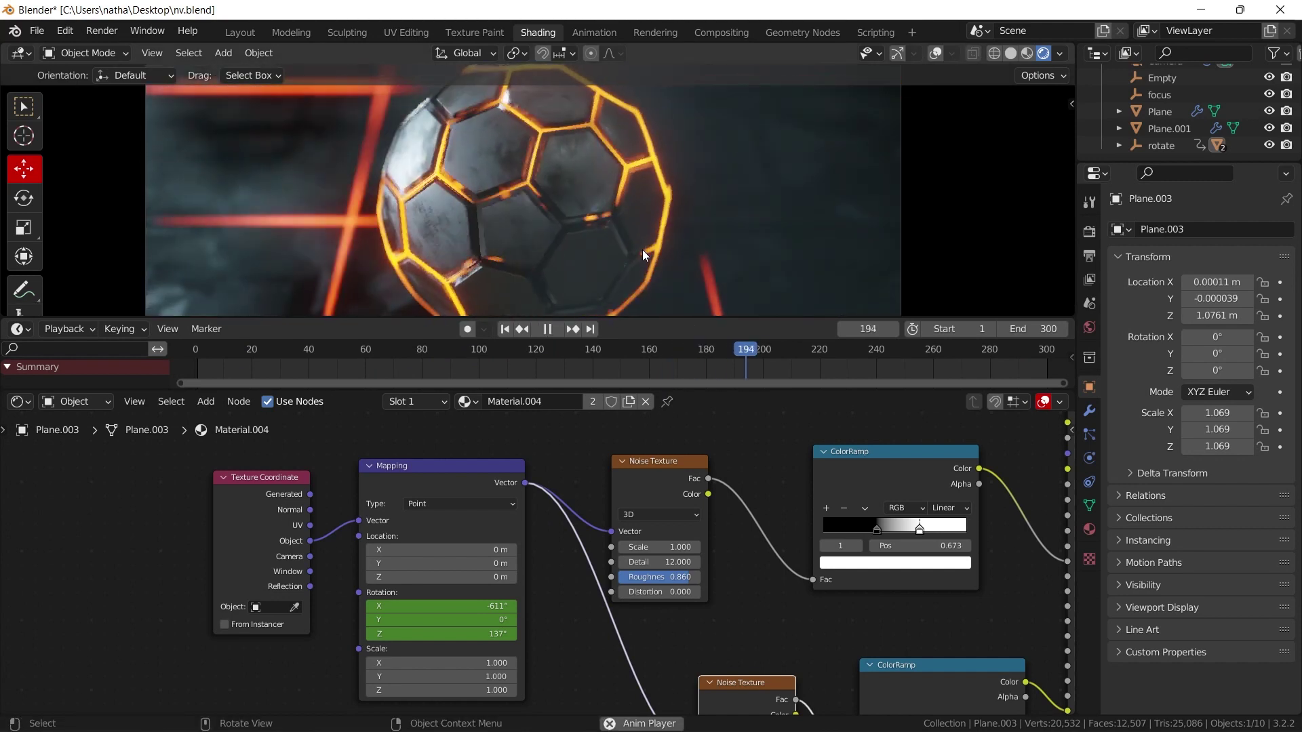
key("space")
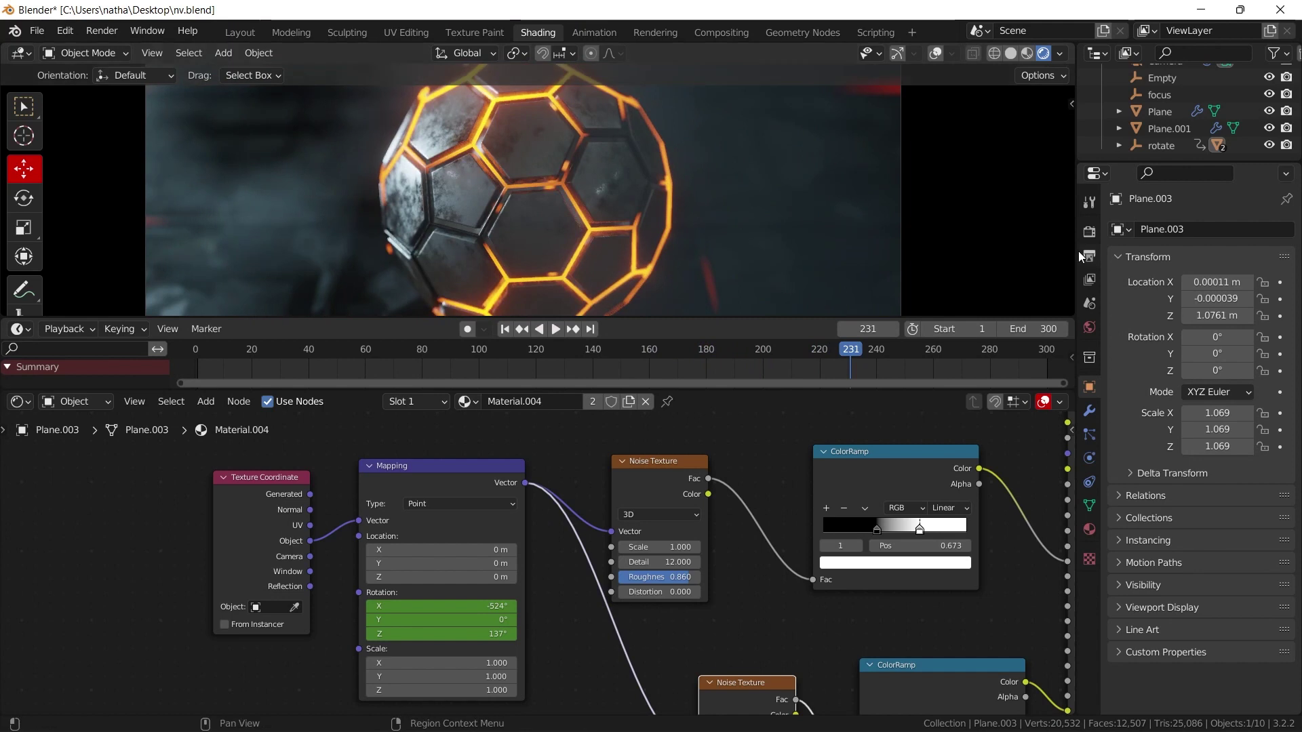
Step: Disconnect the Principled Volume shader from the World's volume input
left_click(1090, 232)
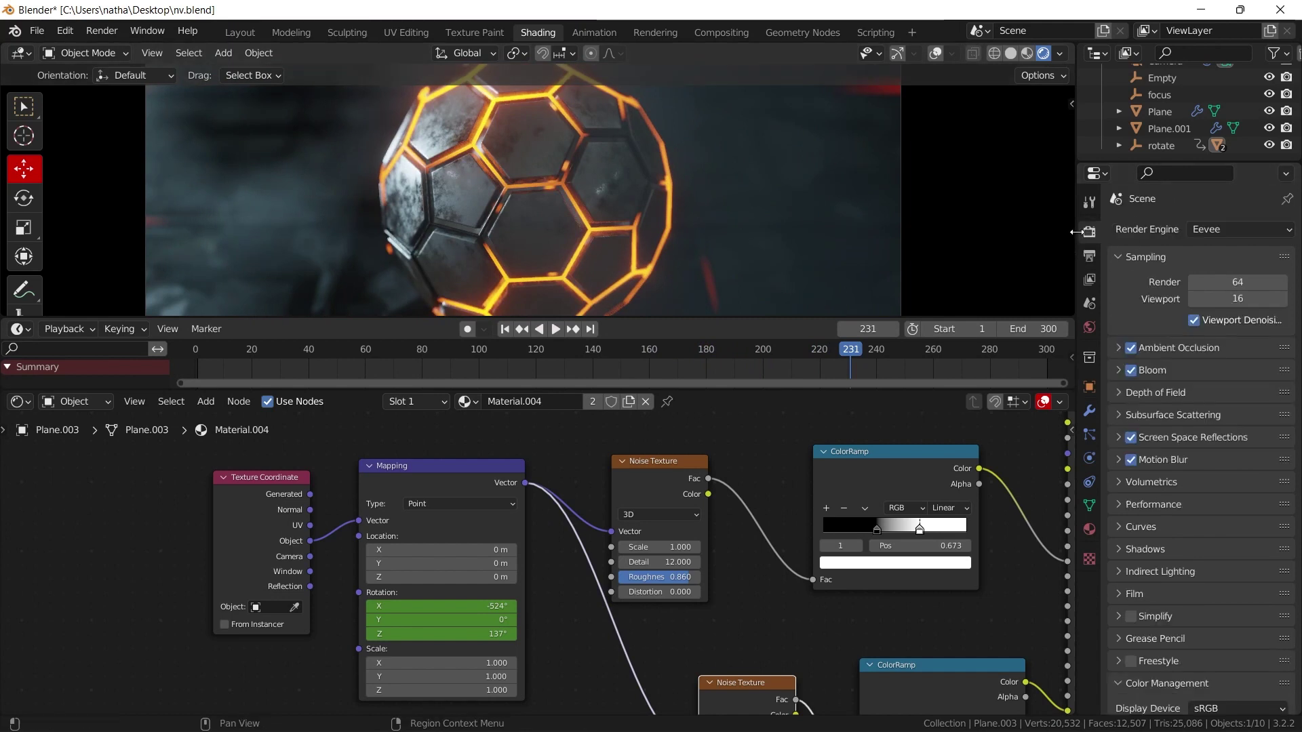
left_click(1090, 328)
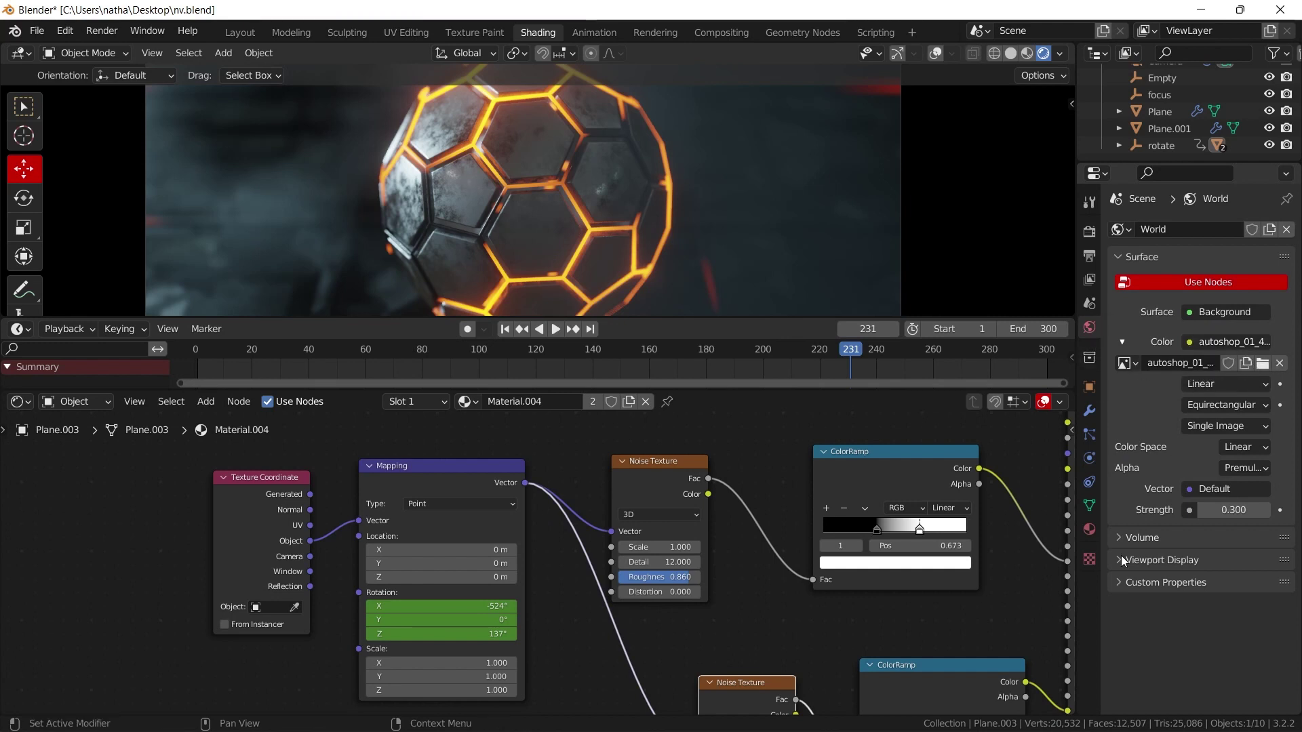
left_click(1153, 539)
left_click(1215, 563)
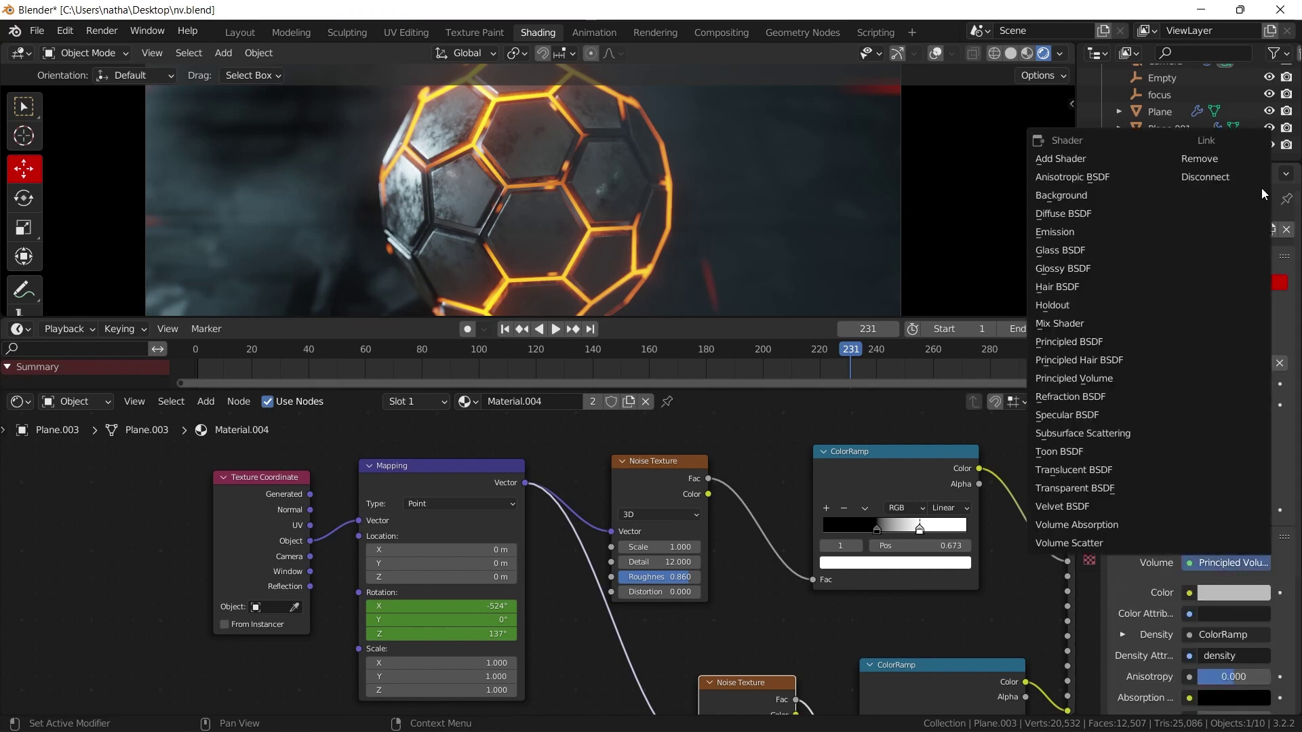
left_click(1225, 177)
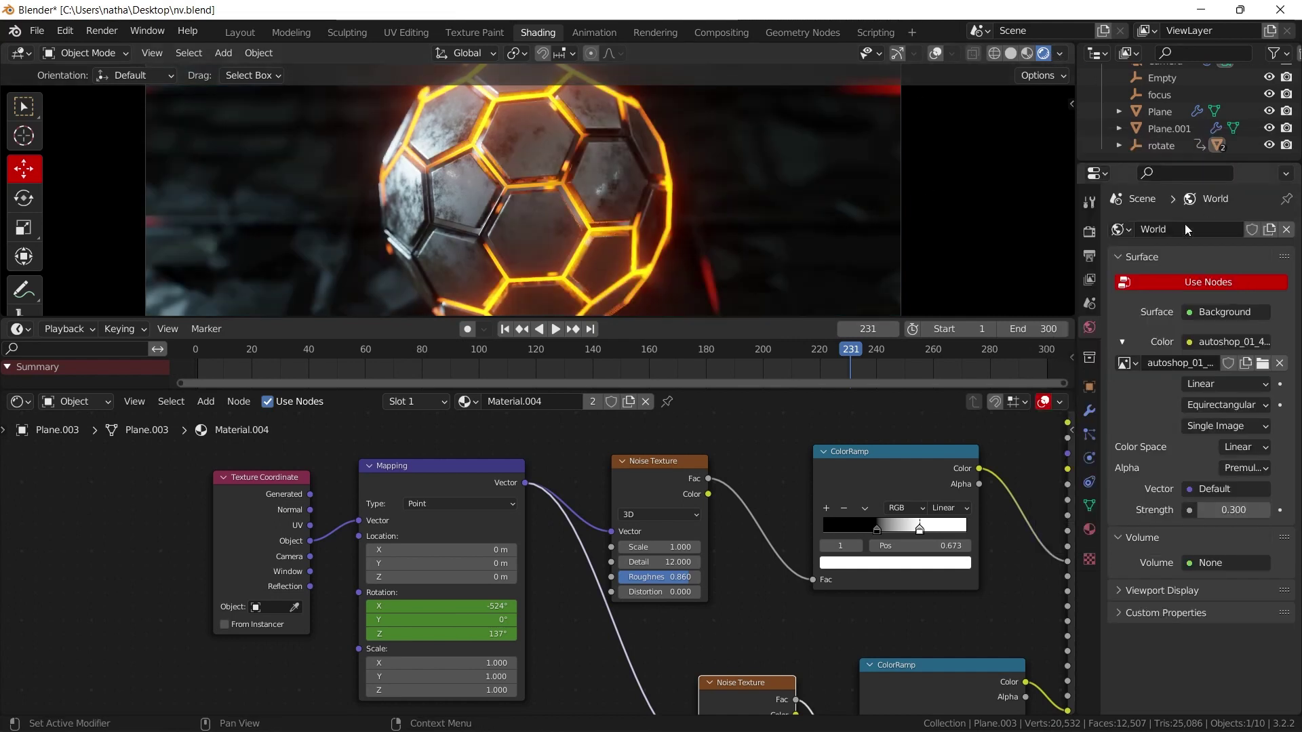
Step: Switch the render engine to Cycles and view the ball's hexagon panels up close
left_click(1089, 232)
left_click(1219, 230)
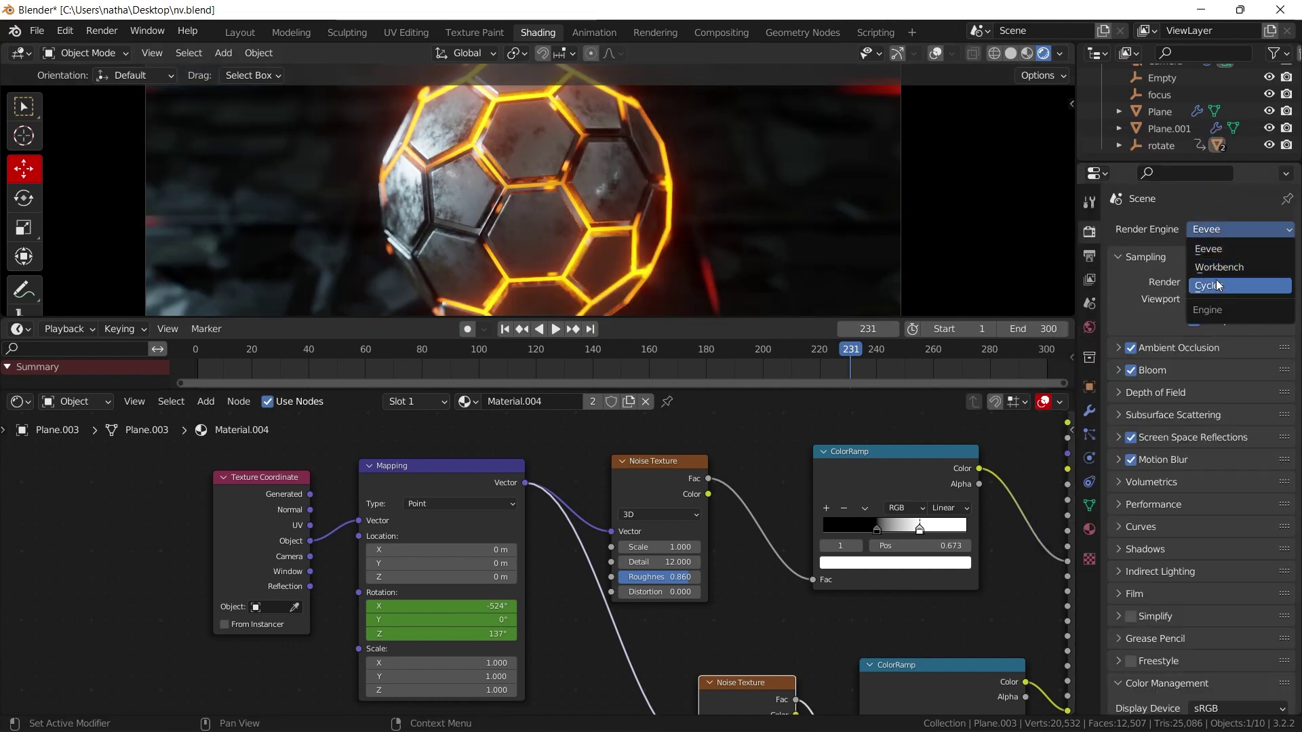
left_click(1207, 288)
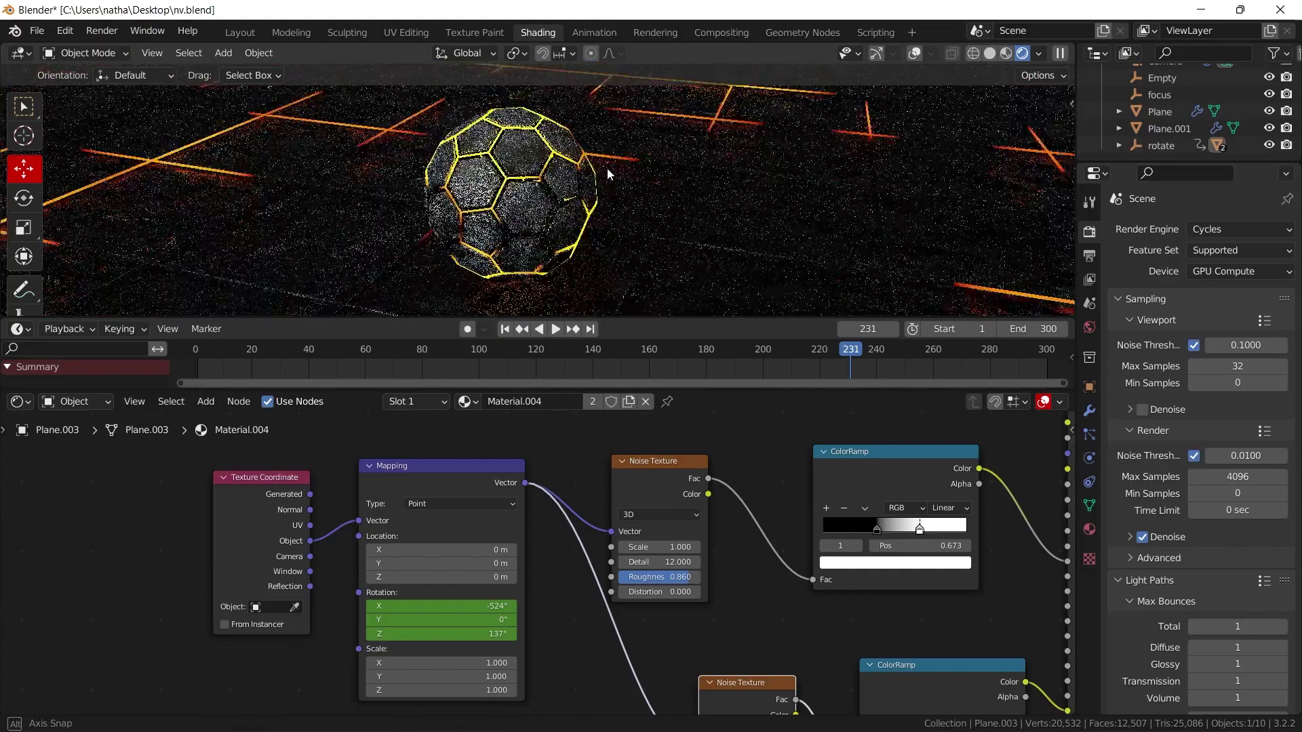
scroll(629, 179, "up", 4)
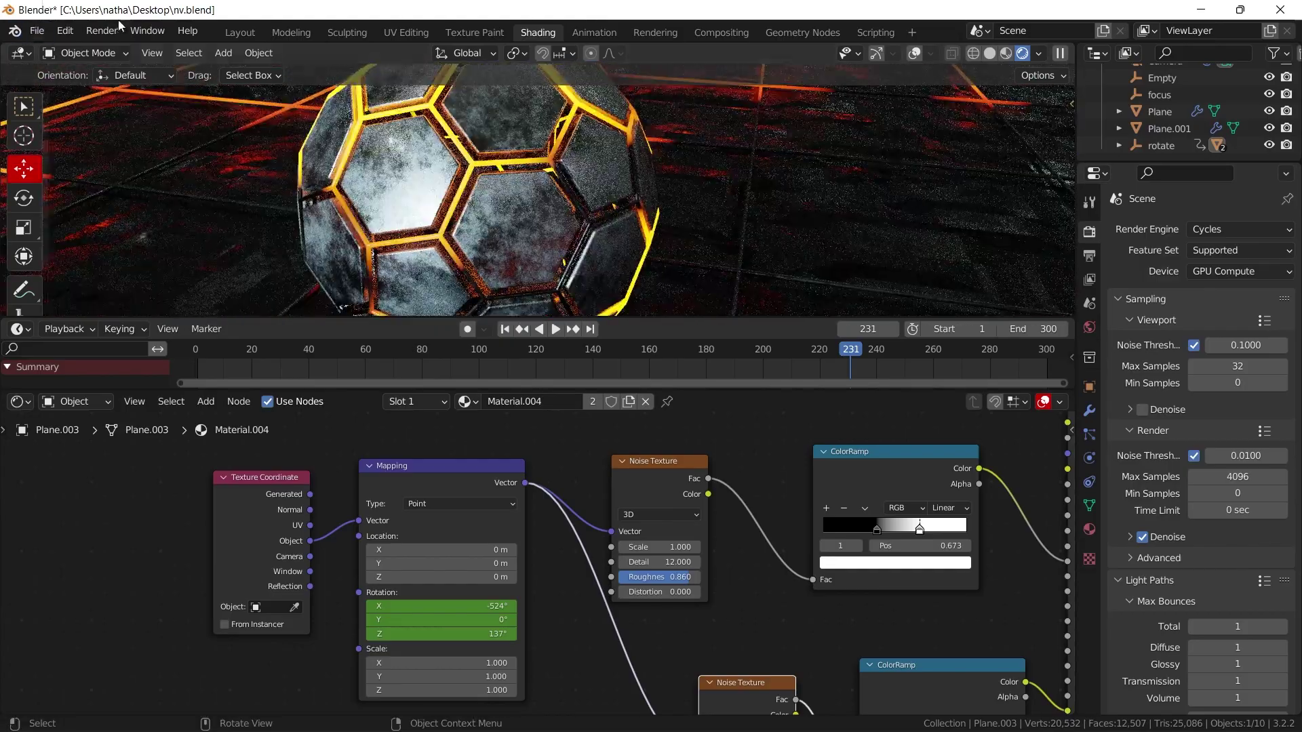
Step: Play and scrub the Cycles-rendered animation in the Layout workspace, from a free angle and through the camera
left_click(241, 33)
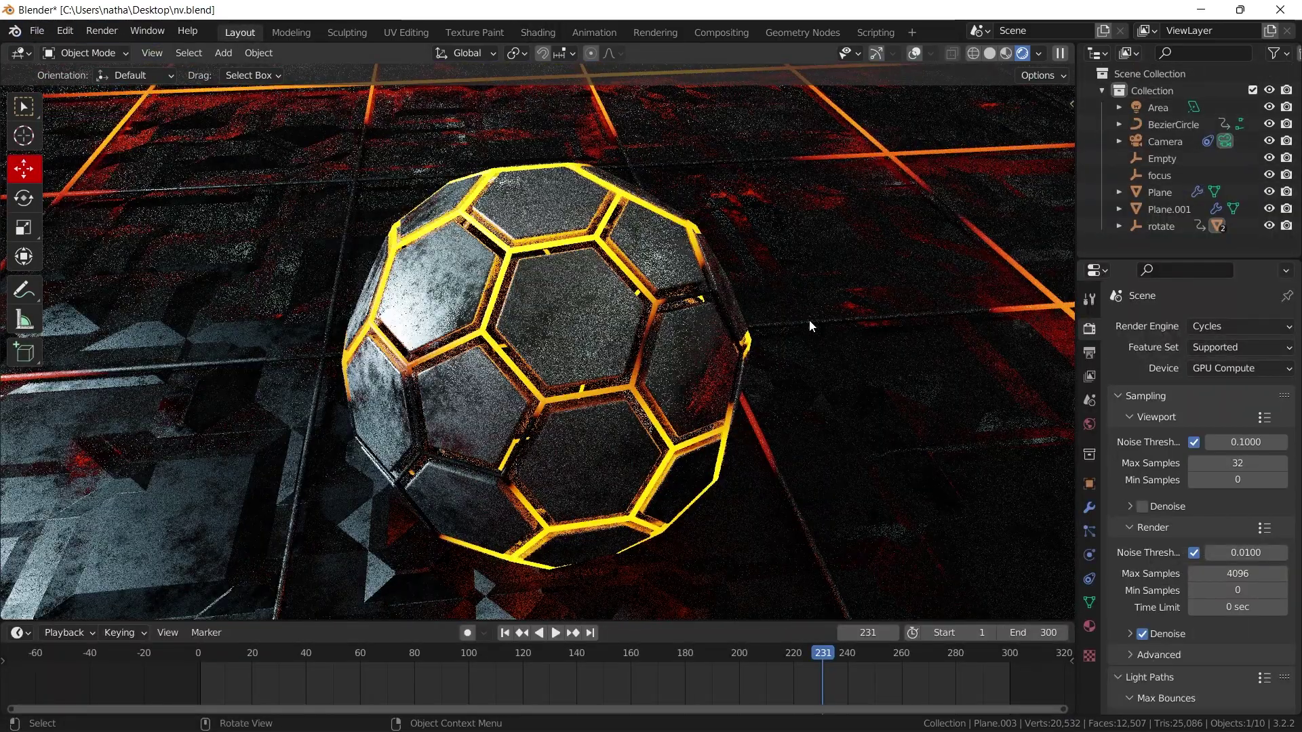
key("space")
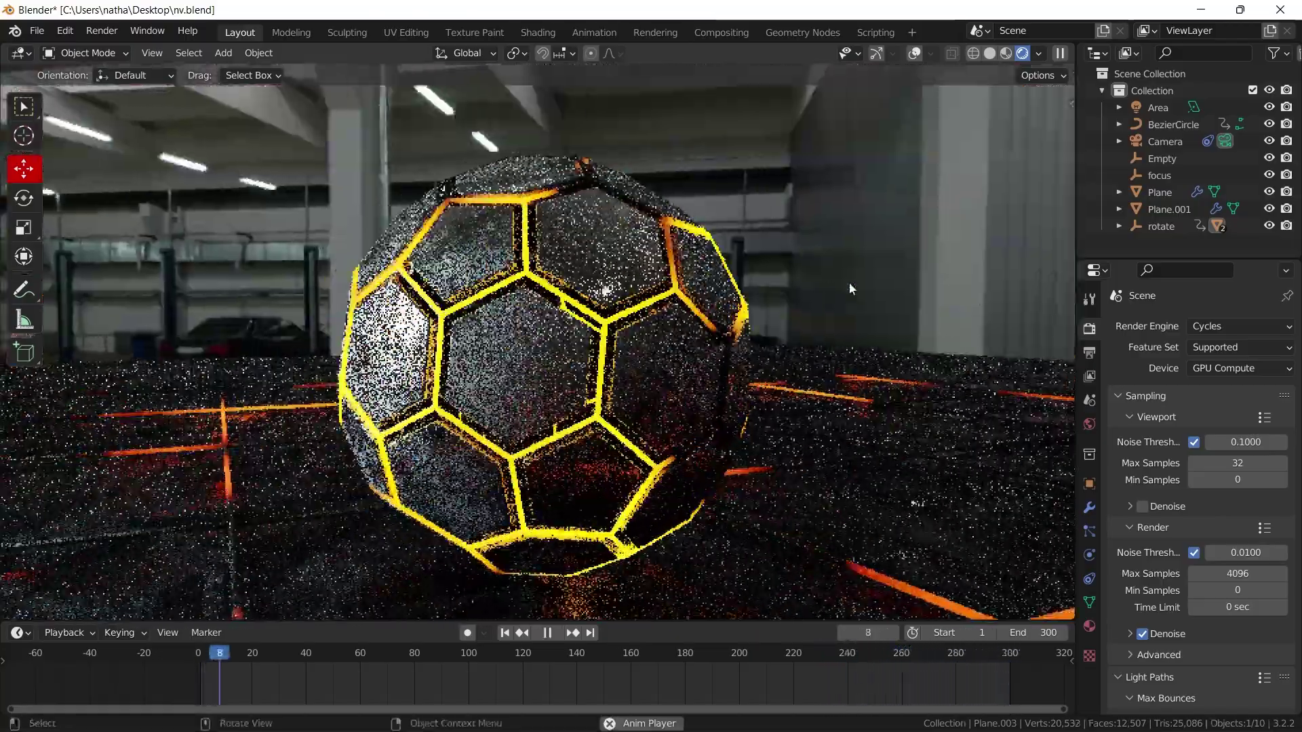
key("space")
middle_click_drag(743, 328, 693, 429)
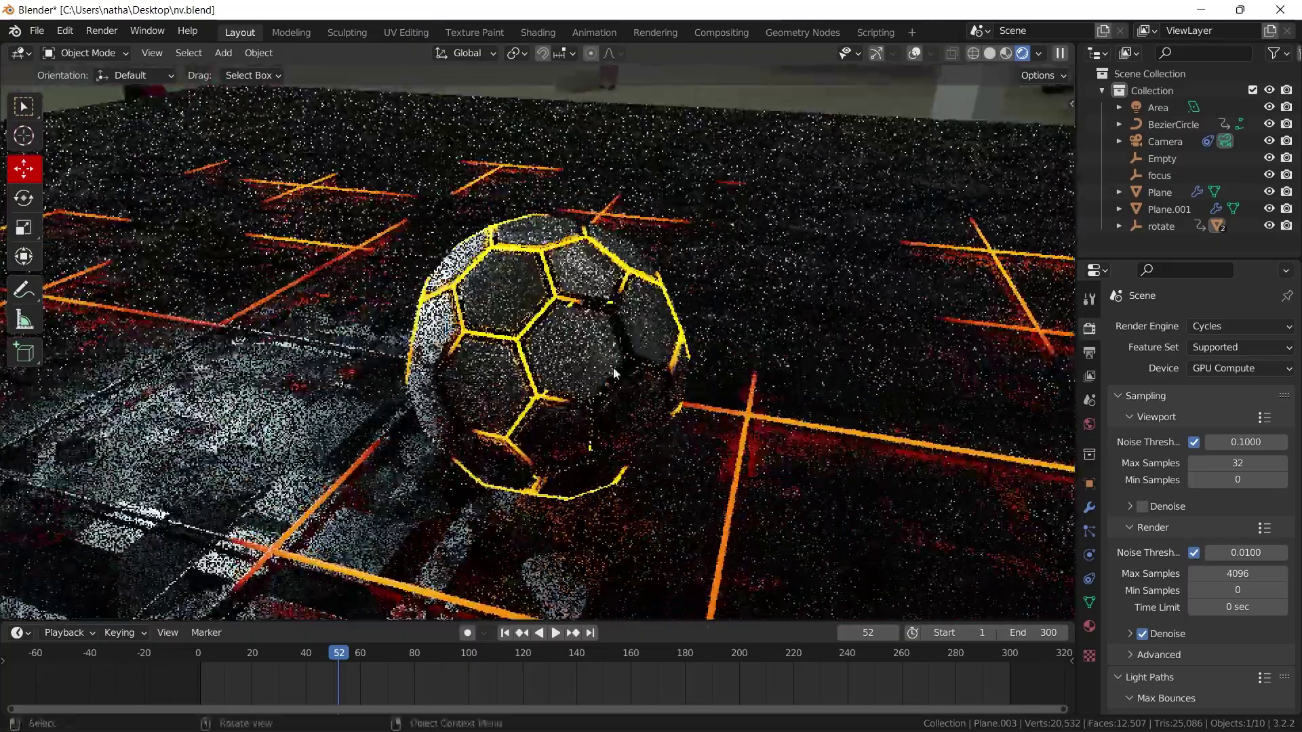
key("KP_0")
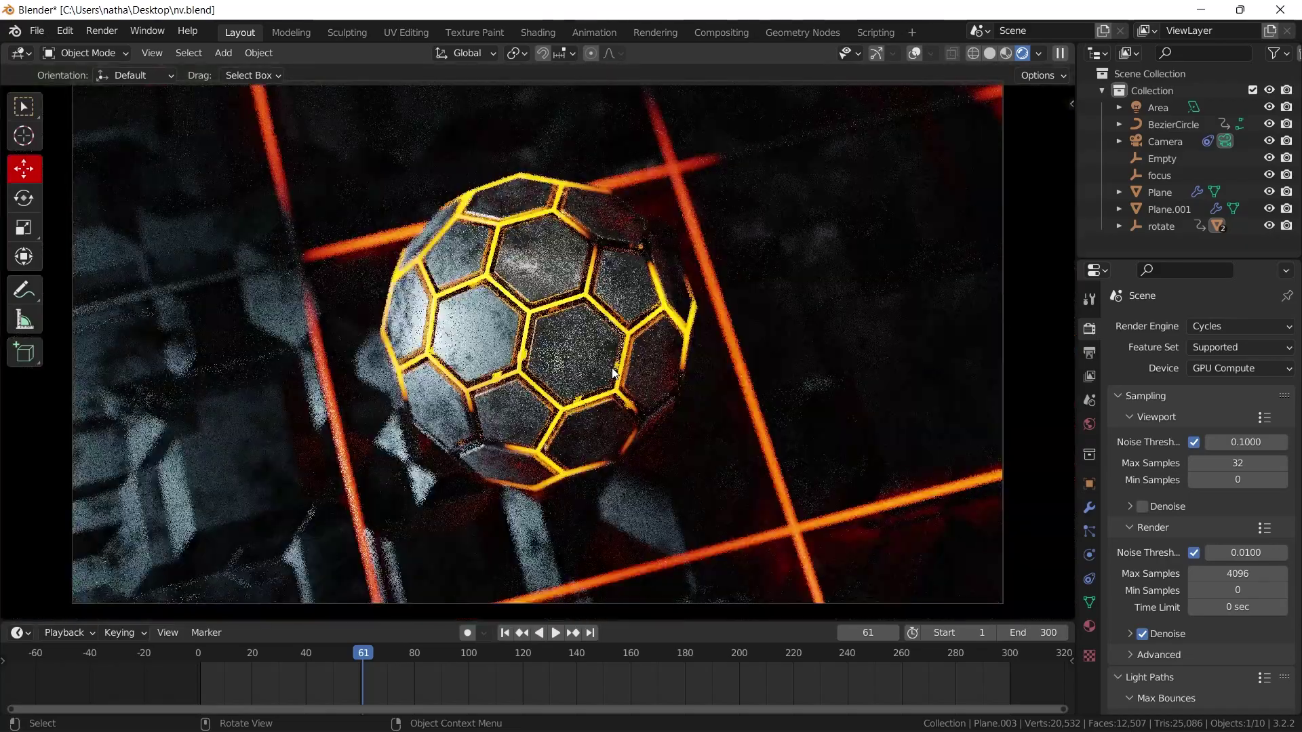
left_click_drag(470, 649, 981, 654)
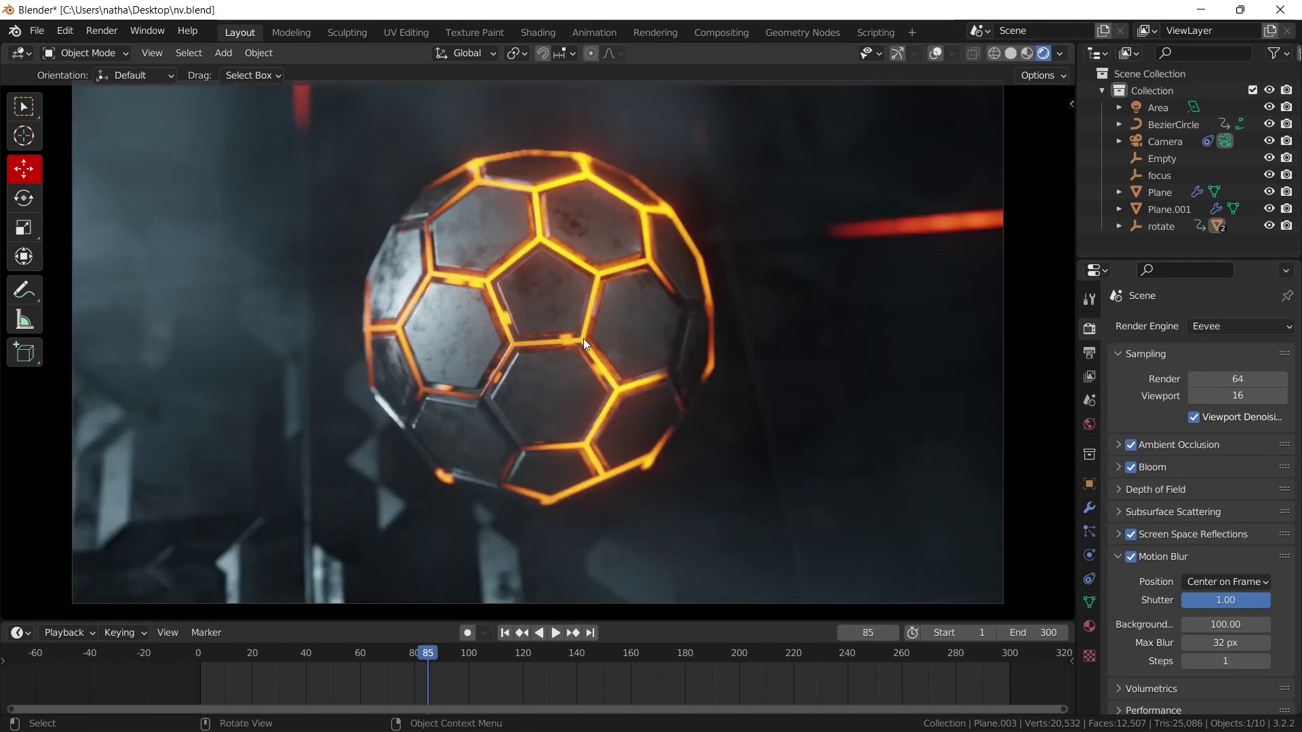
Step: Replay the Eevee-rendered camera animation from the first frame and stop it partway
left_click(506, 632)
key("space")
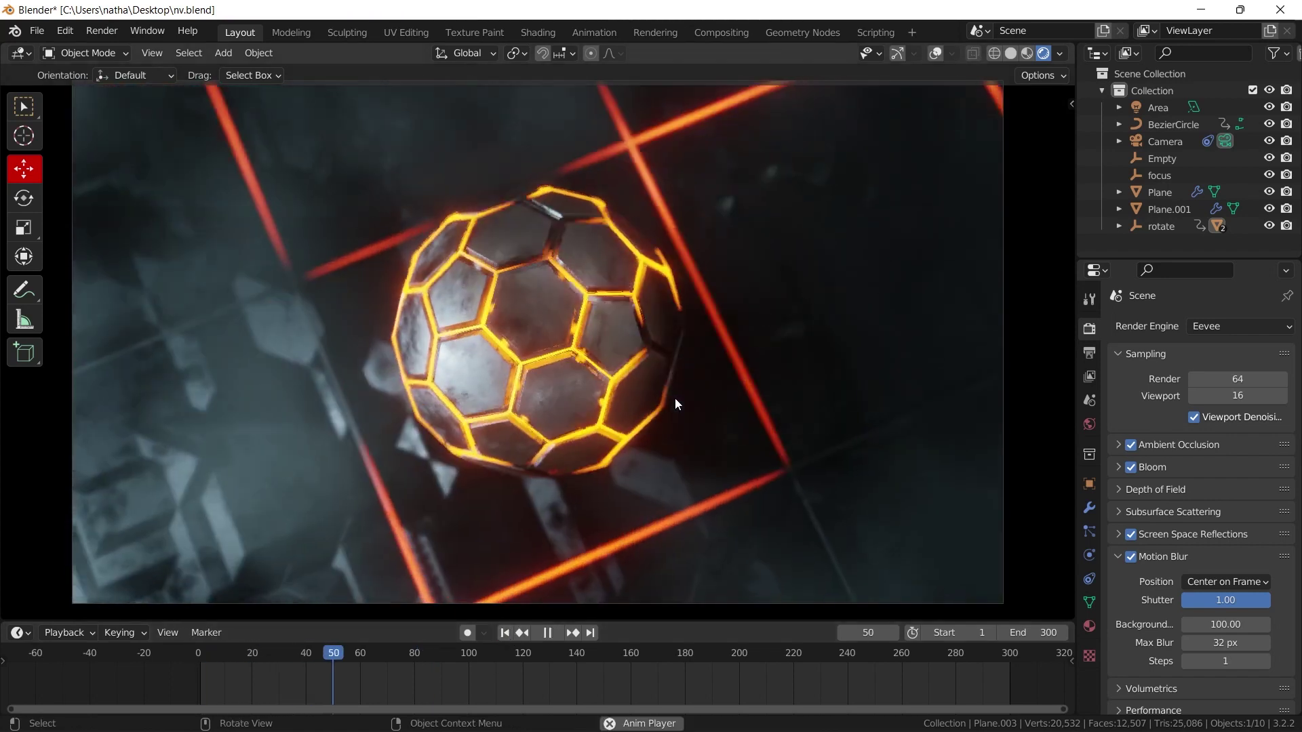
key("space")
Step: Select the floor plane and examine its material nodes in the Shading workspace, down to the Voronoi bump chain
middle_click_drag(630, 369, 634, 333)
left_click(313, 569)
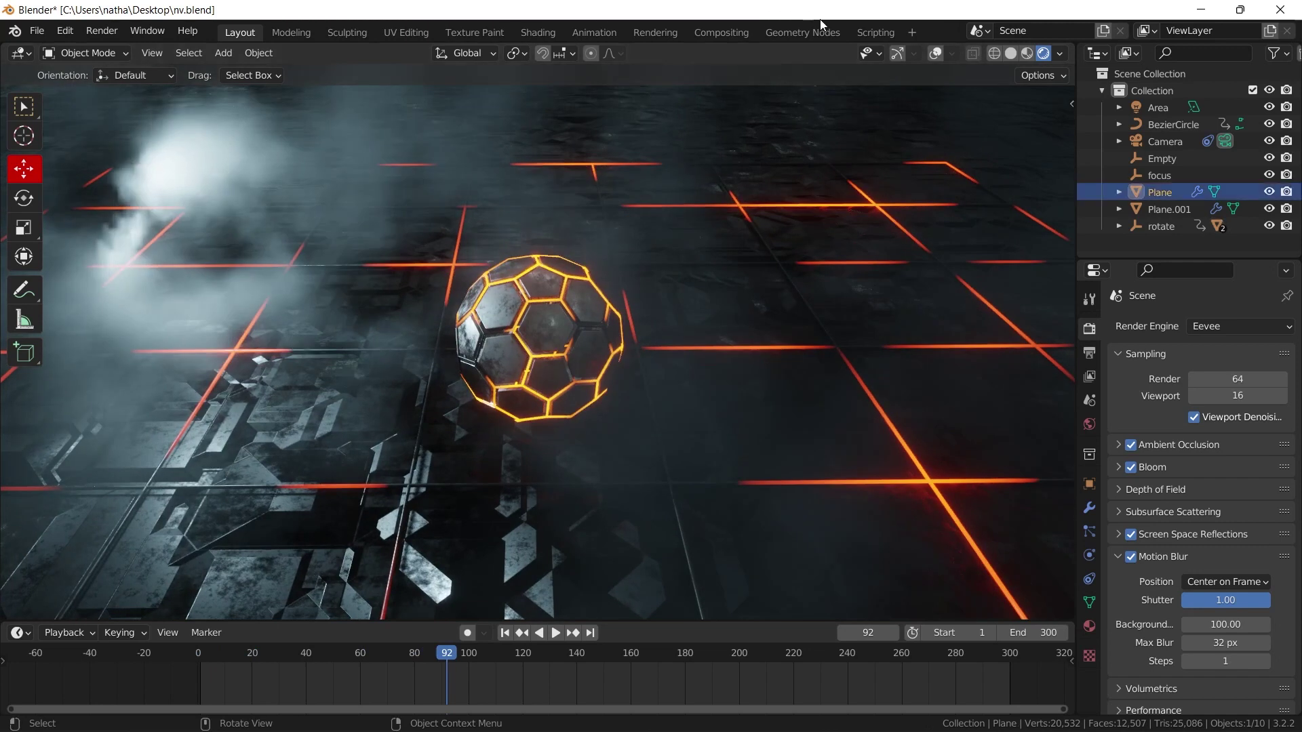
left_click(534, 34)
scroll(732, 231, "down", 7)
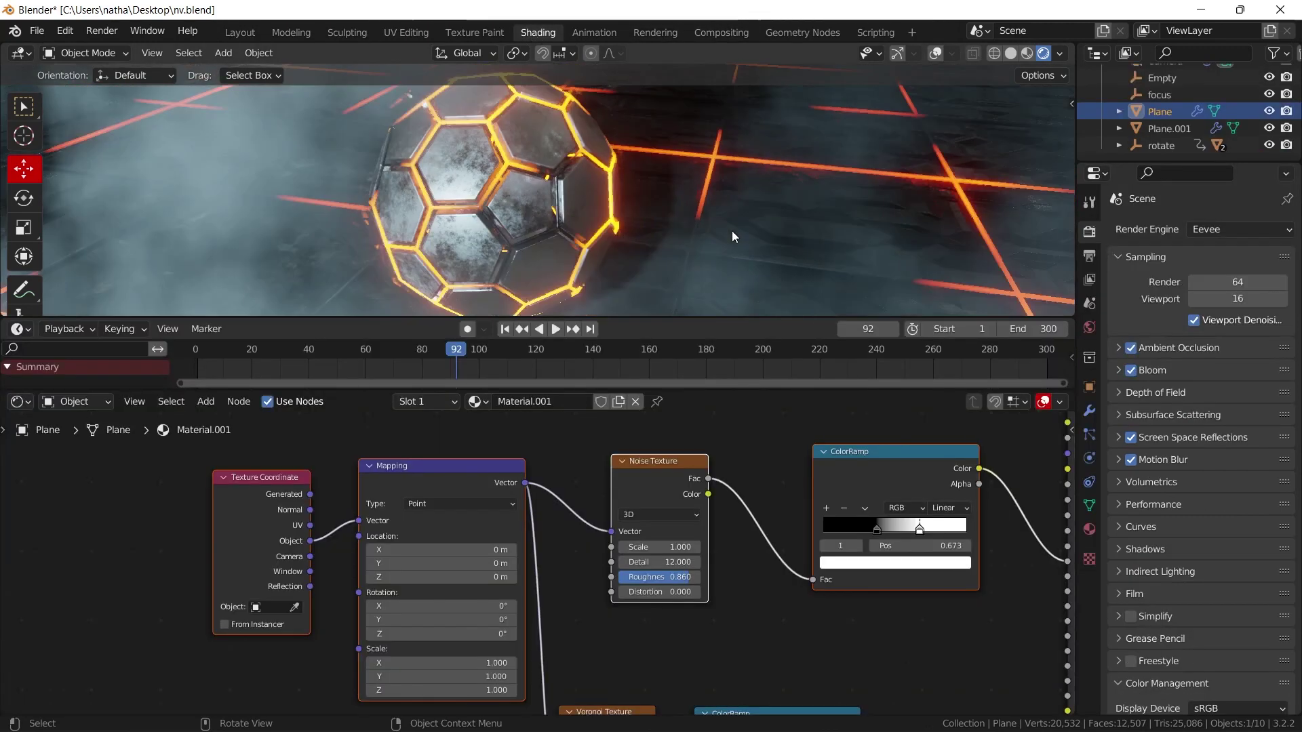
middle_click_drag(758, 183, 350, 279)
middle_click_drag(771, 645, 607, 486)
scroll(600, 499, "down", 4)
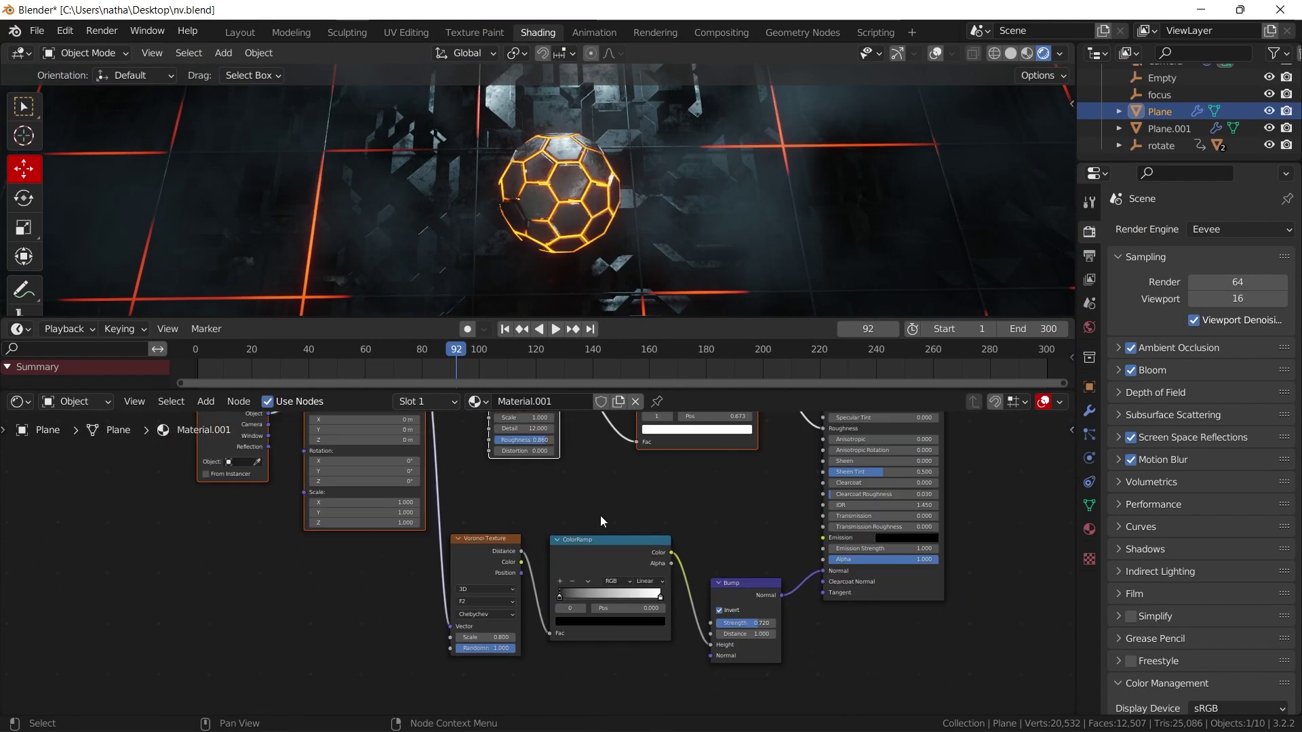
Step: Shift the floor's Voronoi Texture node up slightly, try its Scale at 0.960, and undo that scale change
left_click_drag(483, 555, 483, 540)
left_click_drag(485, 623, 515, 623)
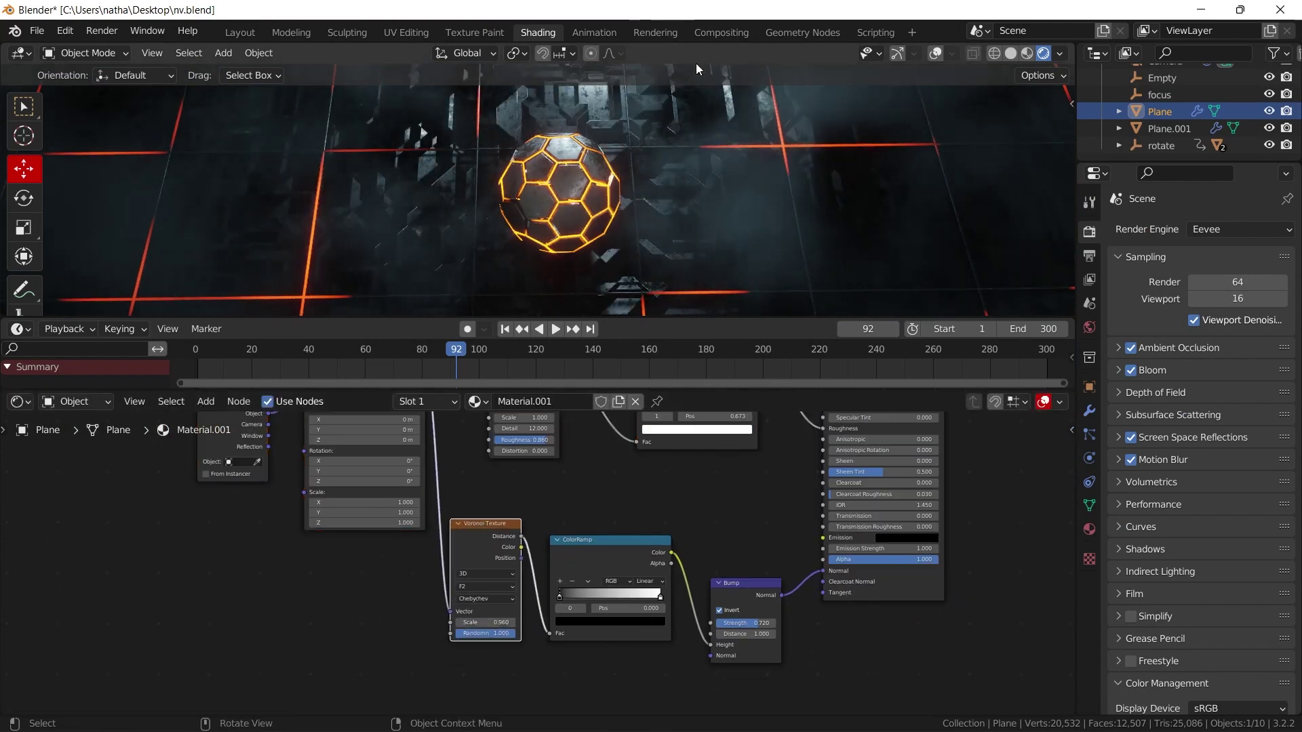
key("ctrl+z")
Step: Select the glowing grid lines, display their full geometry node tree, and shift the Grid node slightly away from Mesh to Curve
key("space")
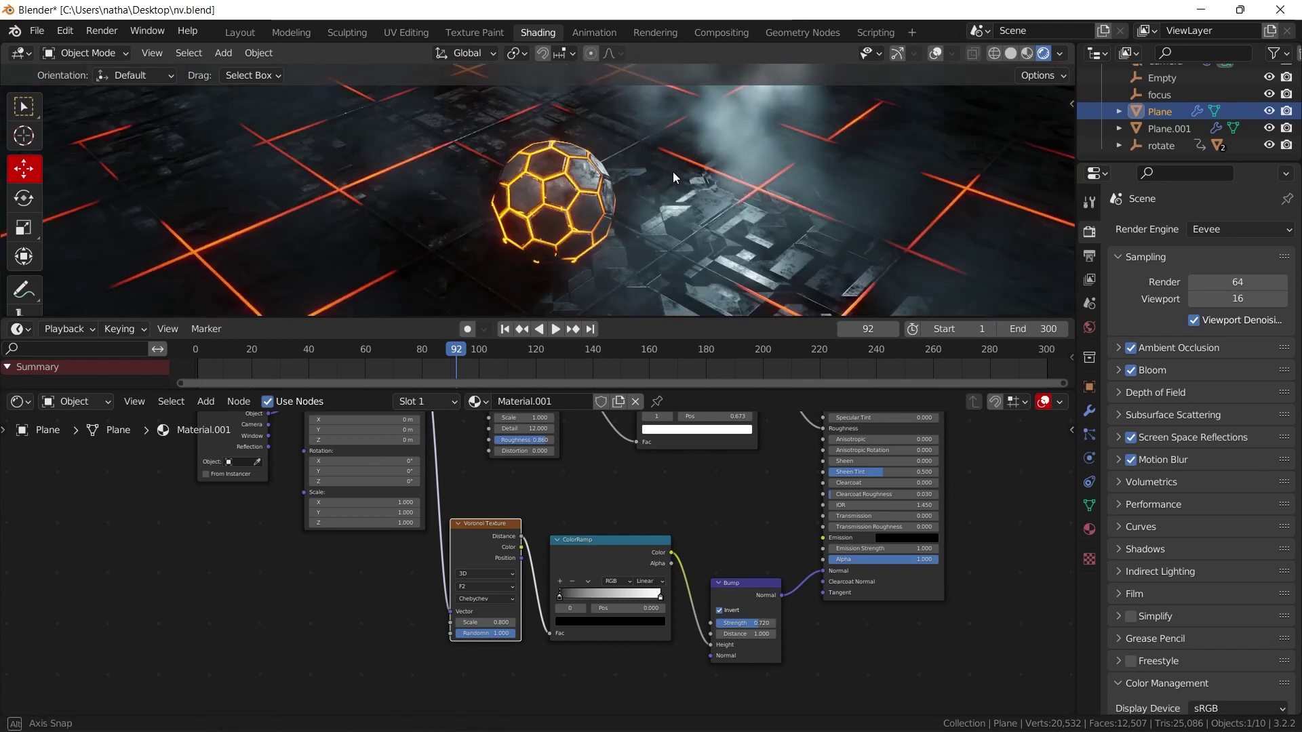
key("space")
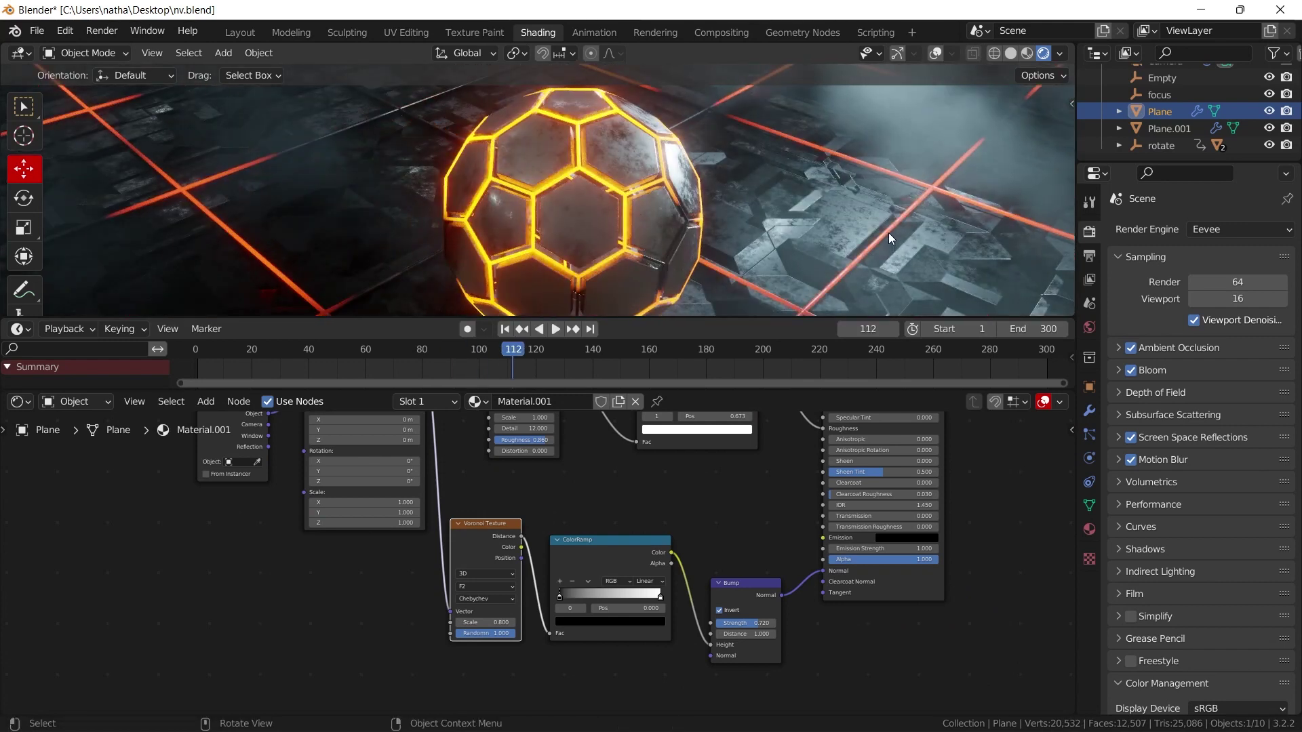
left_click(888, 233)
left_click(803, 34)
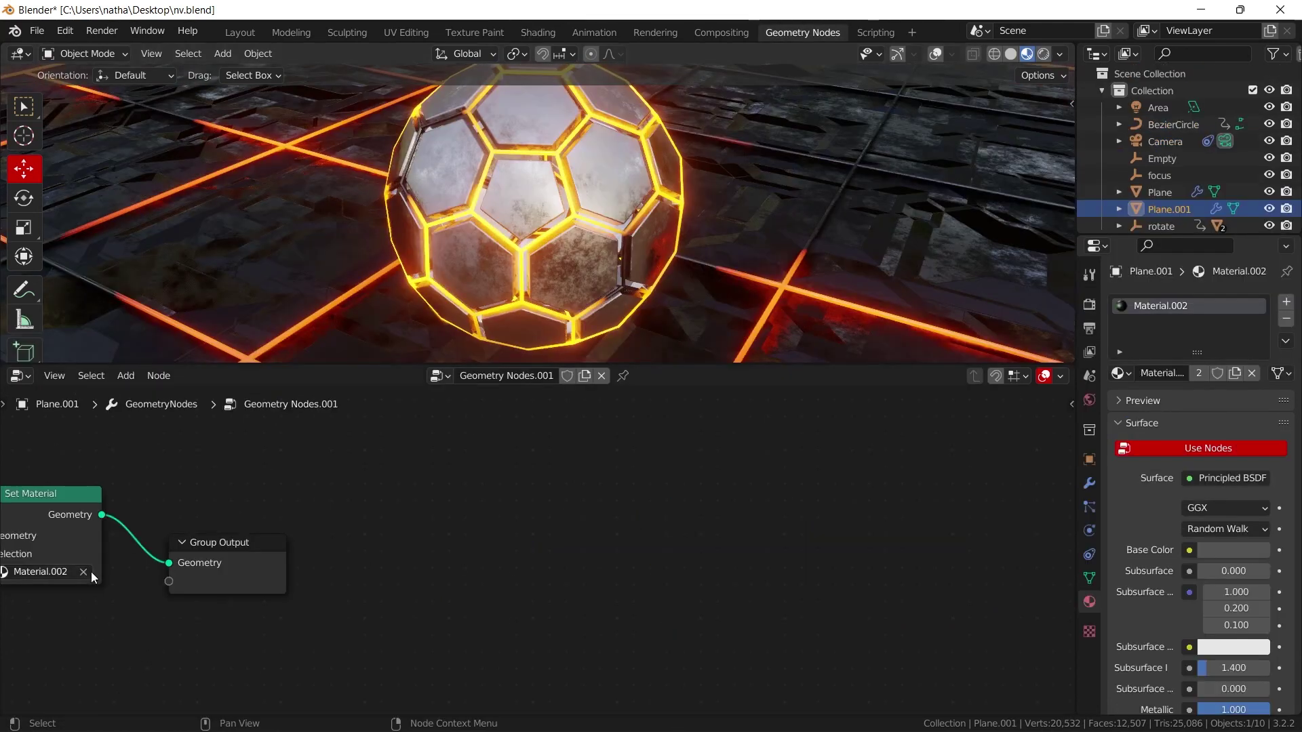
middle_click_drag(94, 576, 802, 535)
left_click_drag(214, 478, 185, 473)
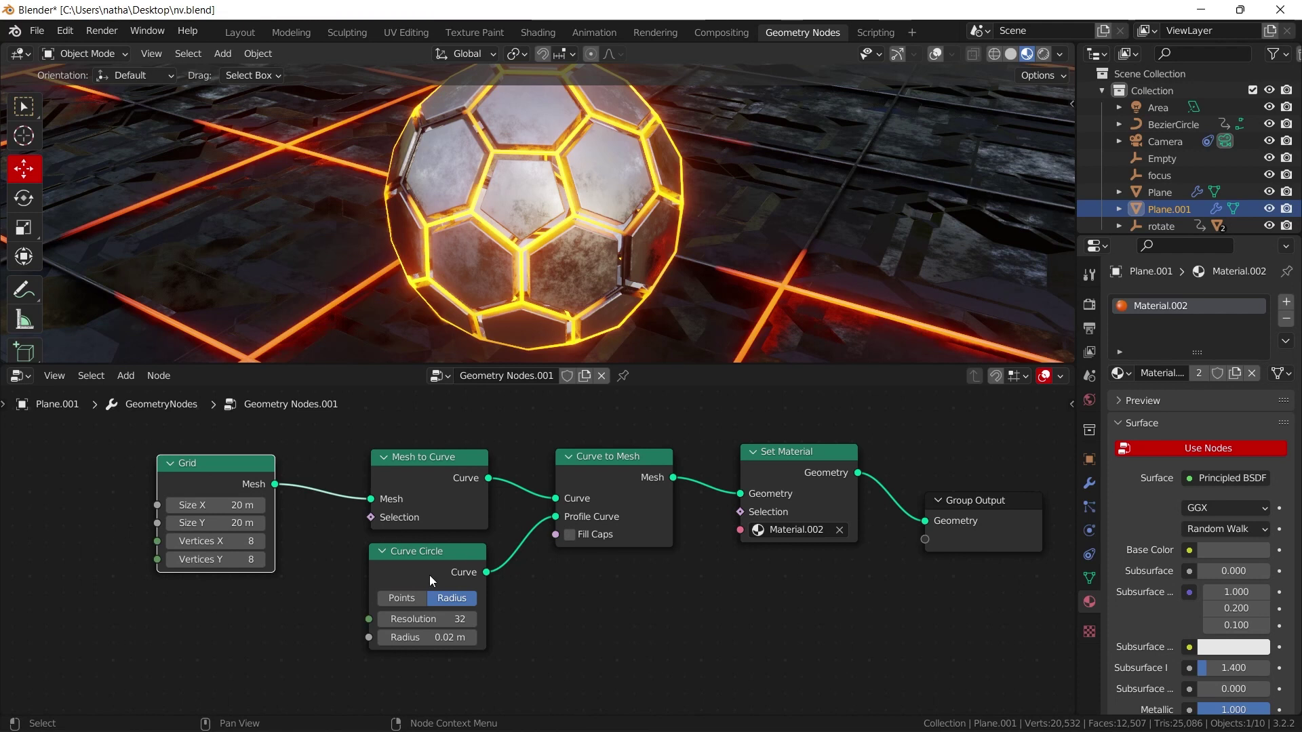
Step: Try a Curve Circle radius of 0.14 m on the glowing grid lines and undo it
left_click_drag(428, 638, 728, 632)
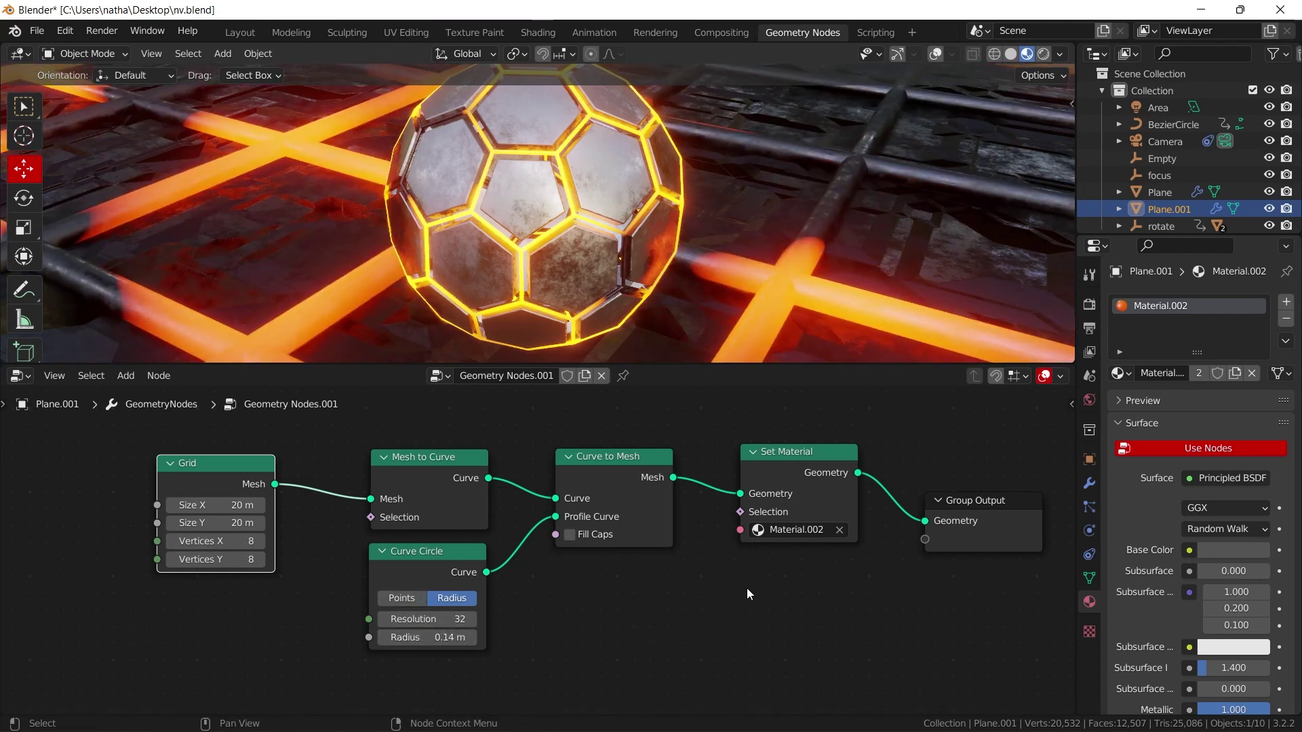
key("ctrl+z")
middle_click_drag(674, 288, 832, 141)
scroll(833, 141, "down", 3)
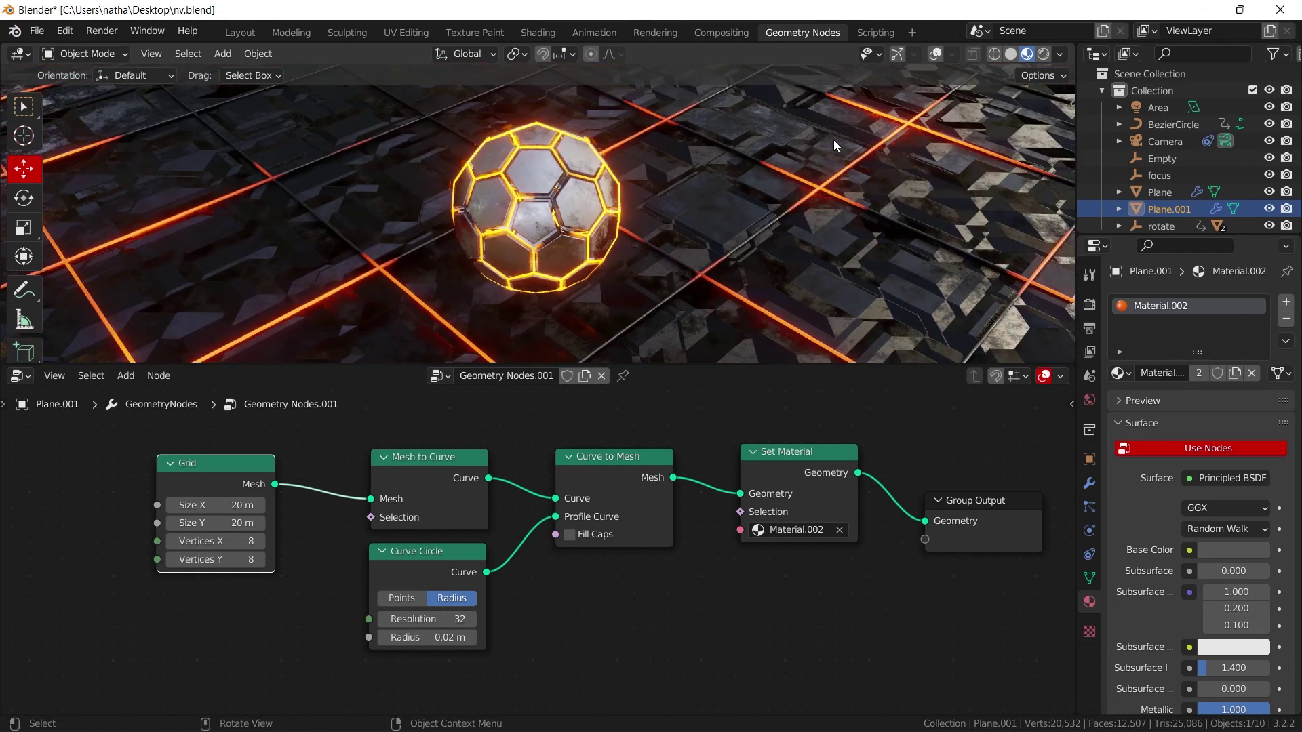
Step: Show the Layout viewport in solid shading with gizmos and overlays, and select the floor plane
left_click(241, 32)
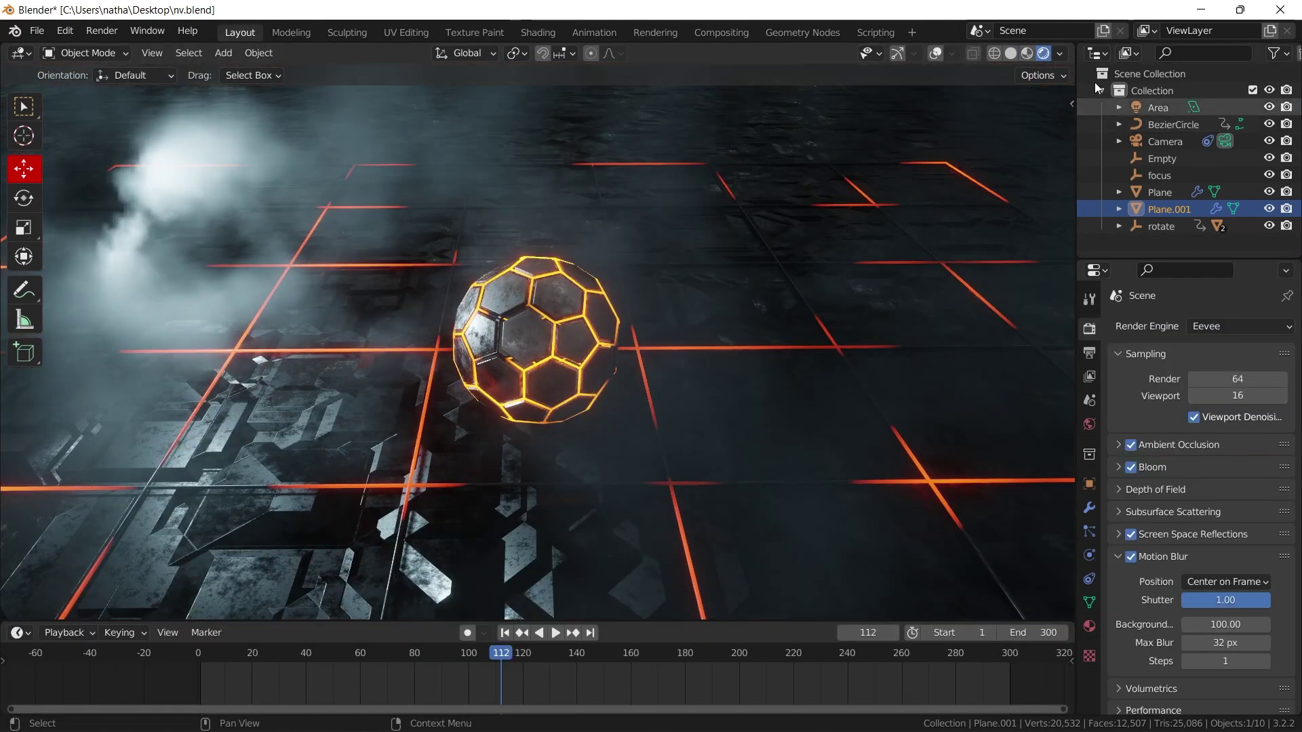
left_click(897, 53)
left_click(1010, 53)
left_click(771, 173)
scroll(622, 329, "down", 8)
middle_click_drag(699, 345, 647, 385)
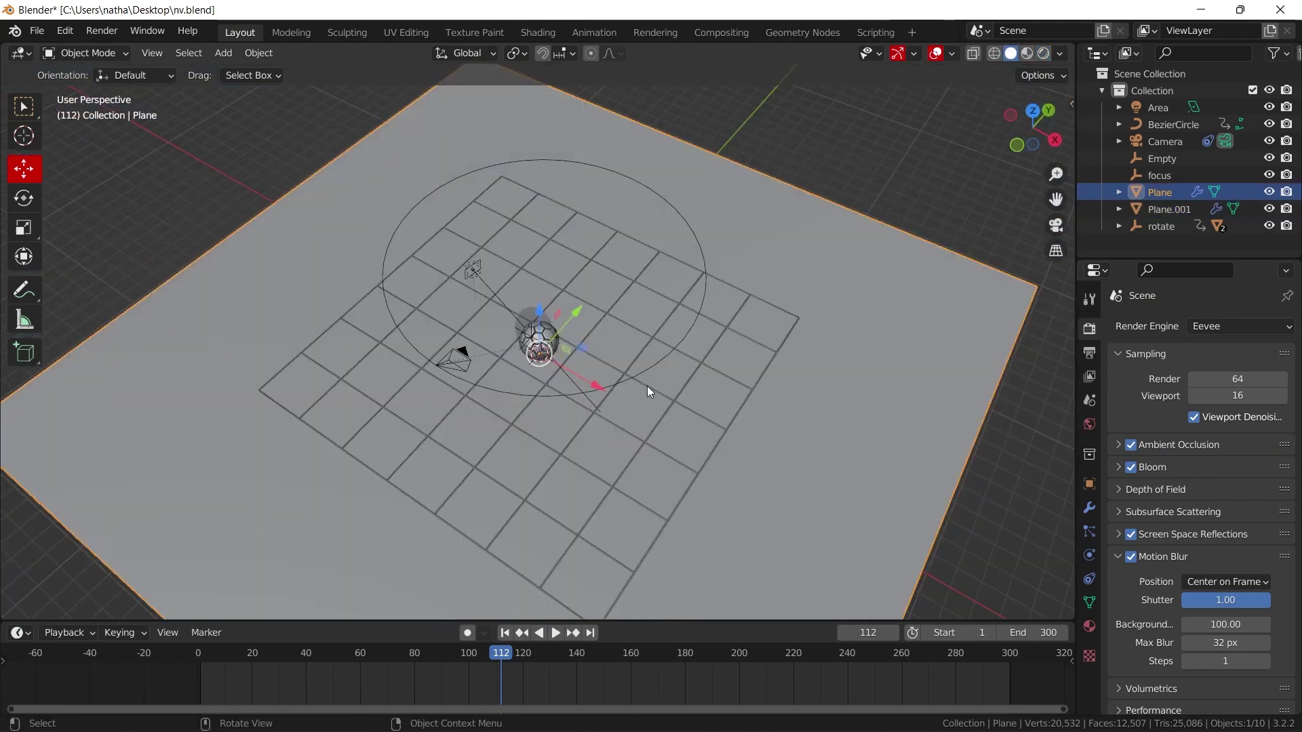
Step: Return to frame 1 and examine the scene's layout, including the circular camera path, area light, ball and floor grid
left_click(503, 634)
middle_click_drag(709, 435, 655, 319)
scroll(678, 290, "up", 4)
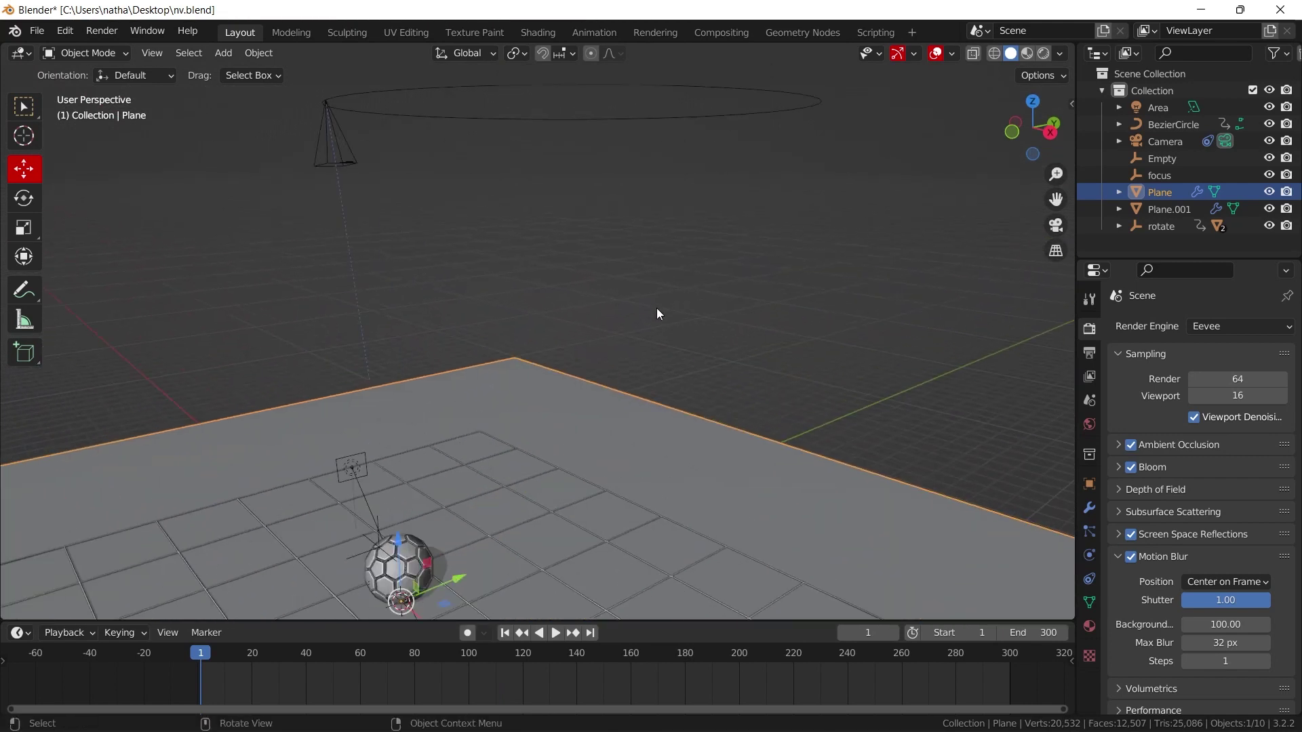
middle_click_drag(565, 281, 543, 327)
scroll(559, 229, "down", 1)
middle_click_drag(582, 275, 584, 278)
middle_click_drag(628, 543, 718, 262, "shift")
scroll(718, 262, "up", 4)
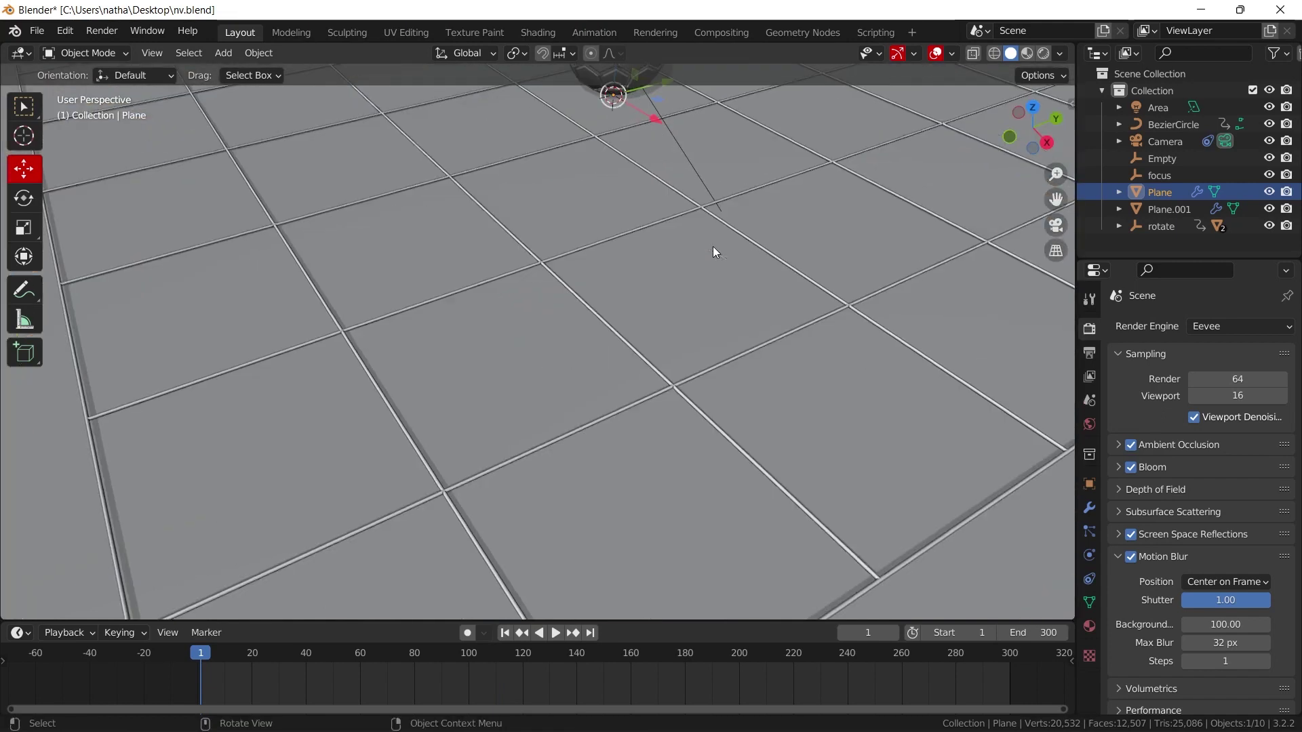
middle_click_drag(602, 310, 539, 585, "shift")
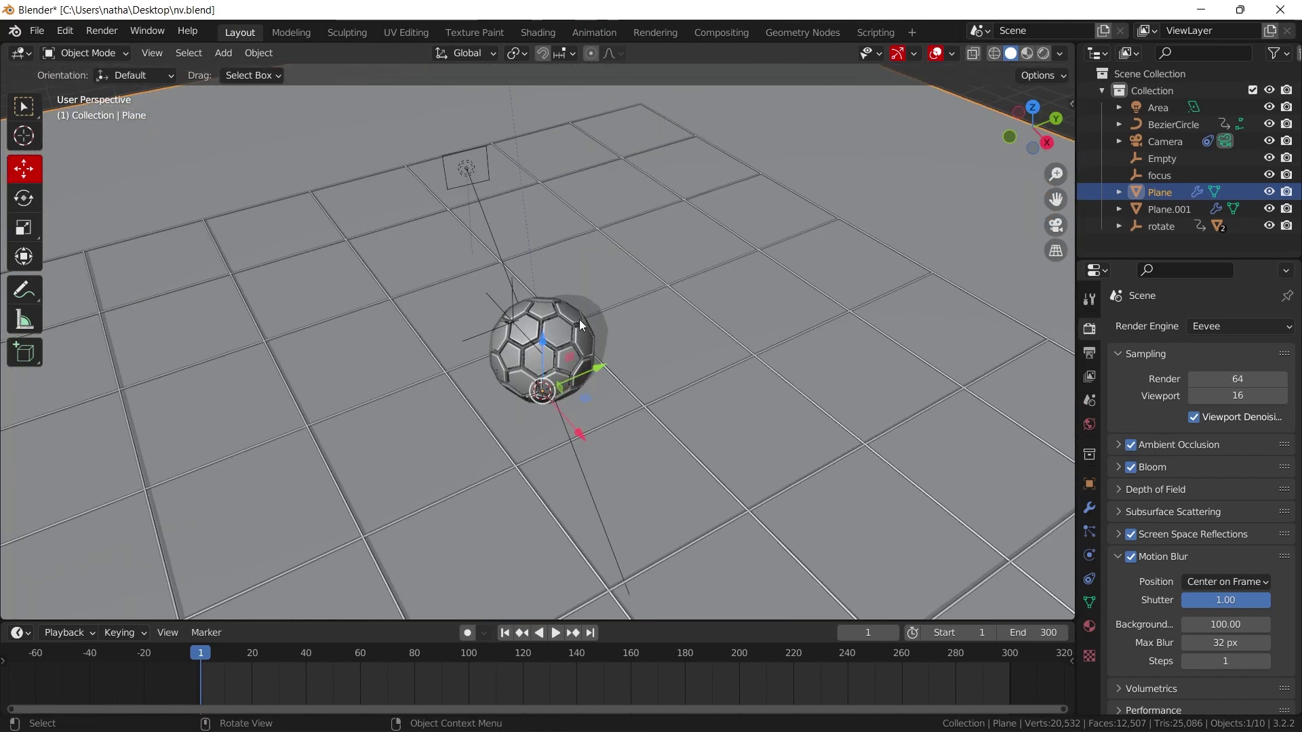
Step: Play the animation in solid view and watch the camera travel along its circular path around the ball
scroll(582, 319, "down", 7)
middle_click_drag(660, 283, 564, 365, "shift")
scroll(600, 396, "up", 1)
key("space")
scroll(608, 427, "up", 3)
middle_click_drag(559, 428, 670, 309)
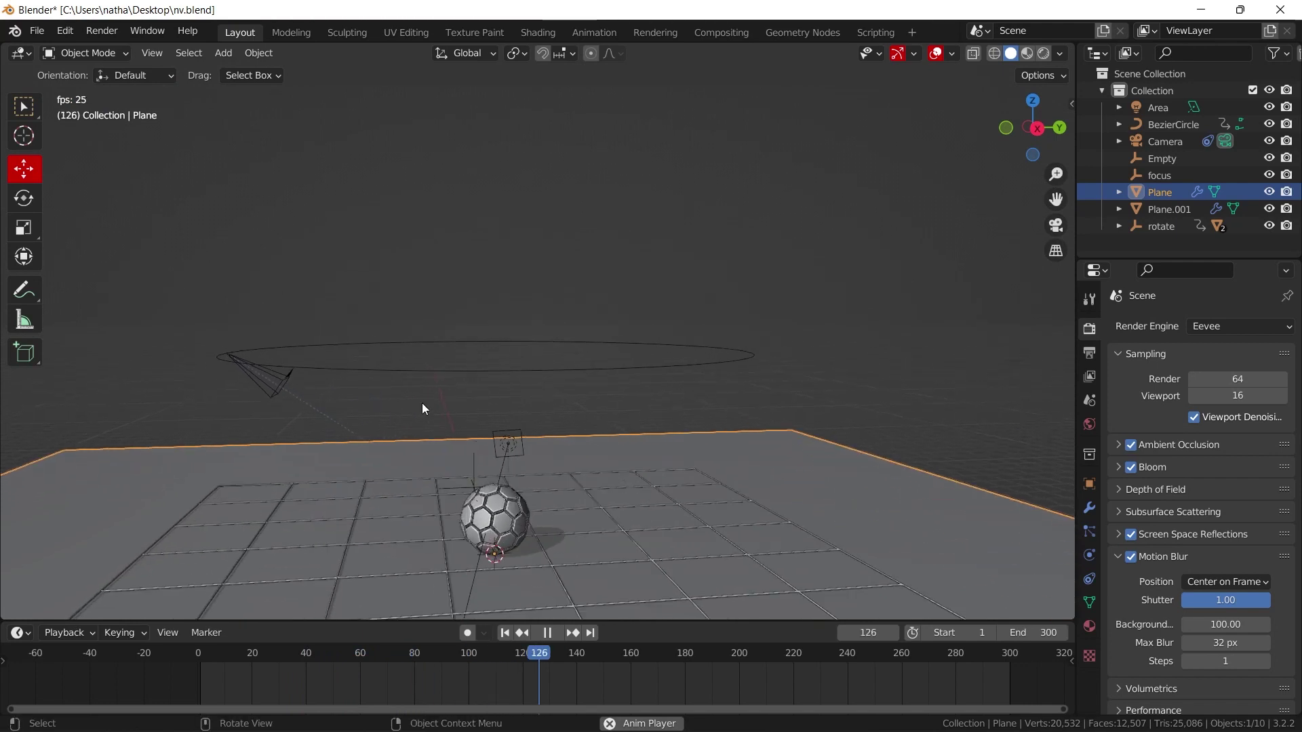
Step: Replay the animation from frame 1 in solid view, following the camera's descent along the circular path, and return to frame 1
key("space")
left_click(506, 632)
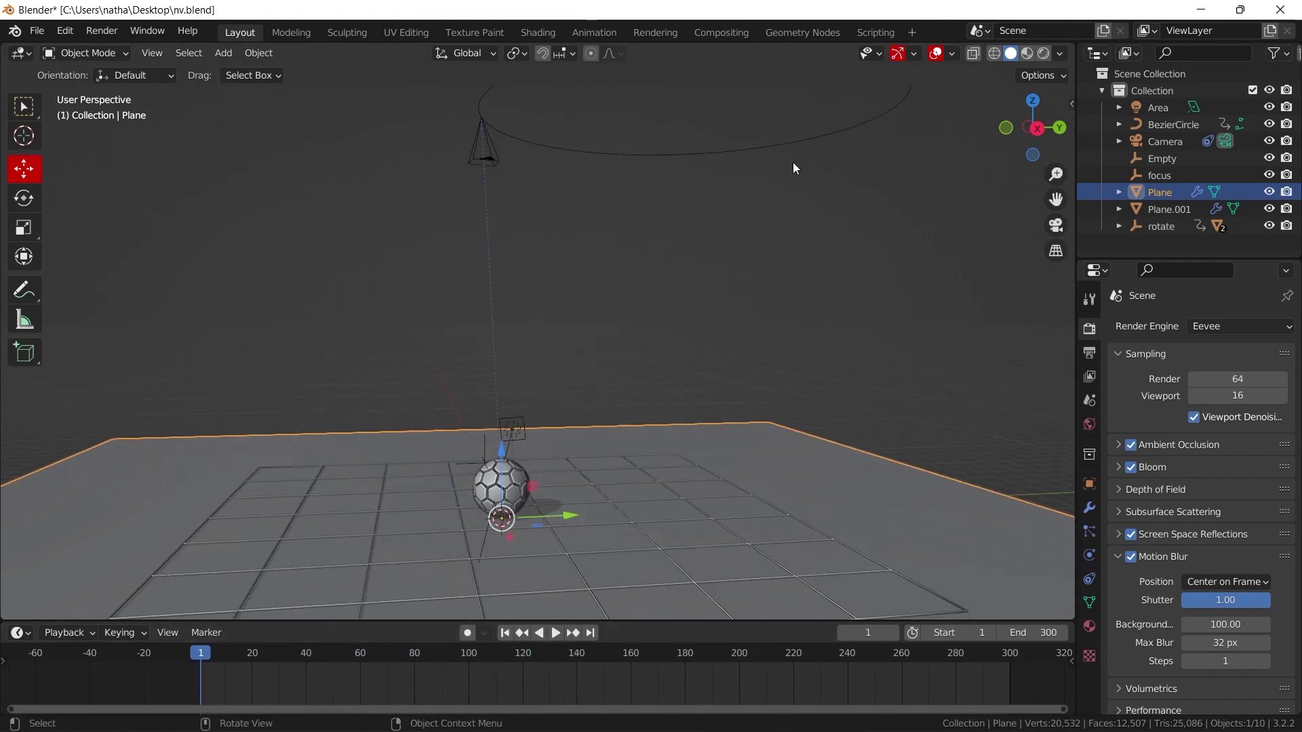
key("space")
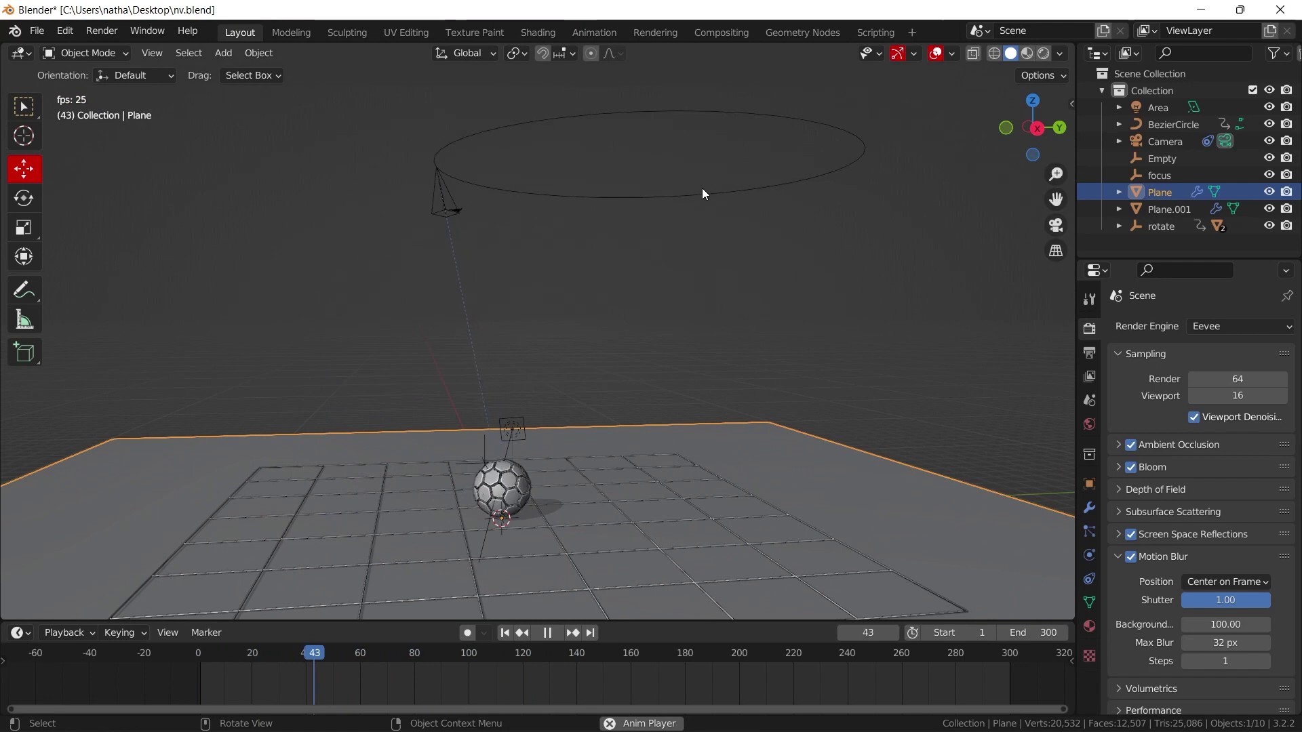
scroll(576, 344, "up", 2)
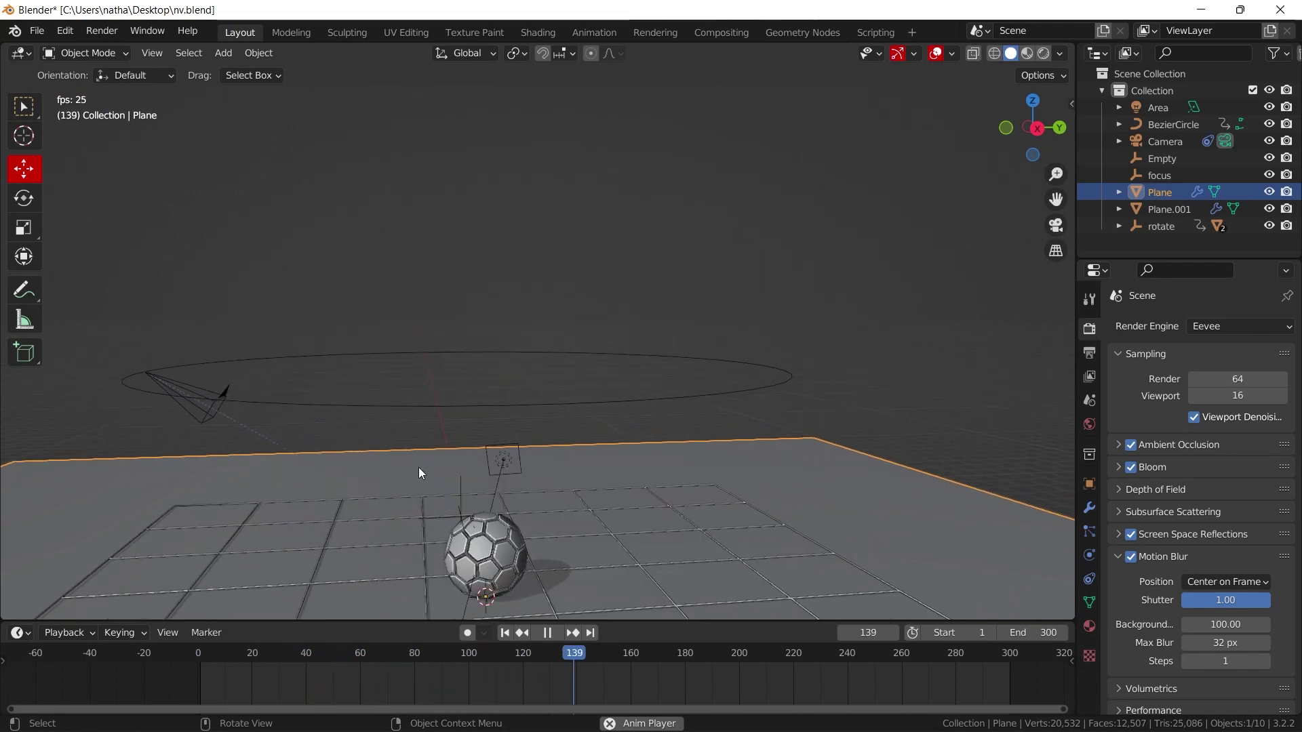
key("space")
left_click(510, 635)
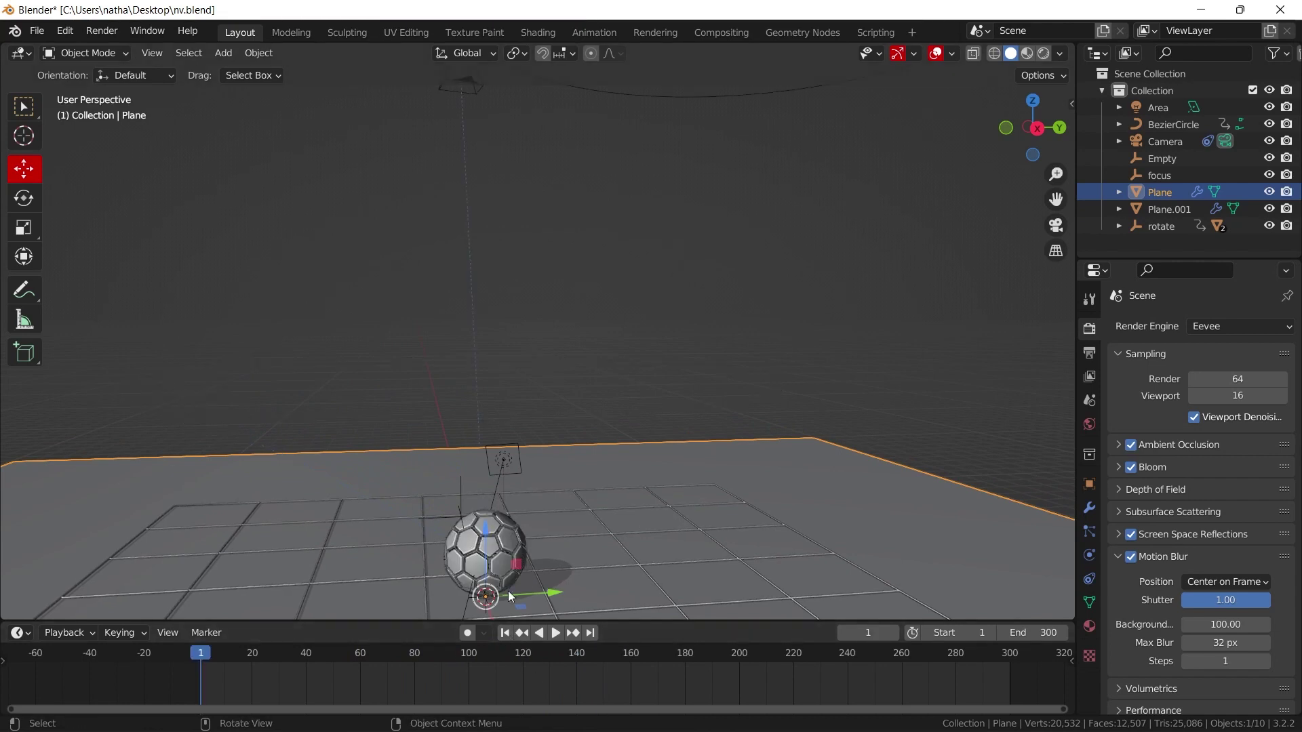
Step: View the scene from above and play the animation from frame 1 to examine how the camera circles and faces the ball
middle_click_drag(607, 231, 559, 490)
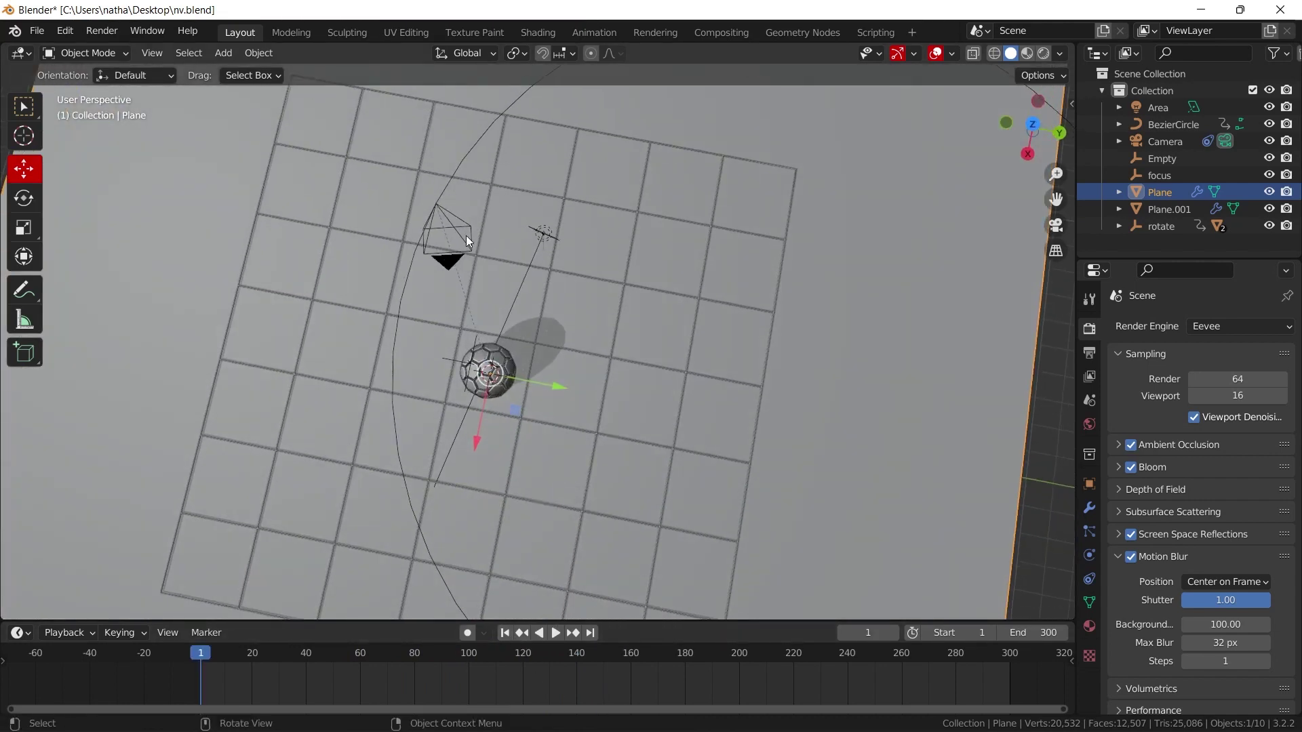
middle_click_drag(442, 255, 575, 270)
key("space")
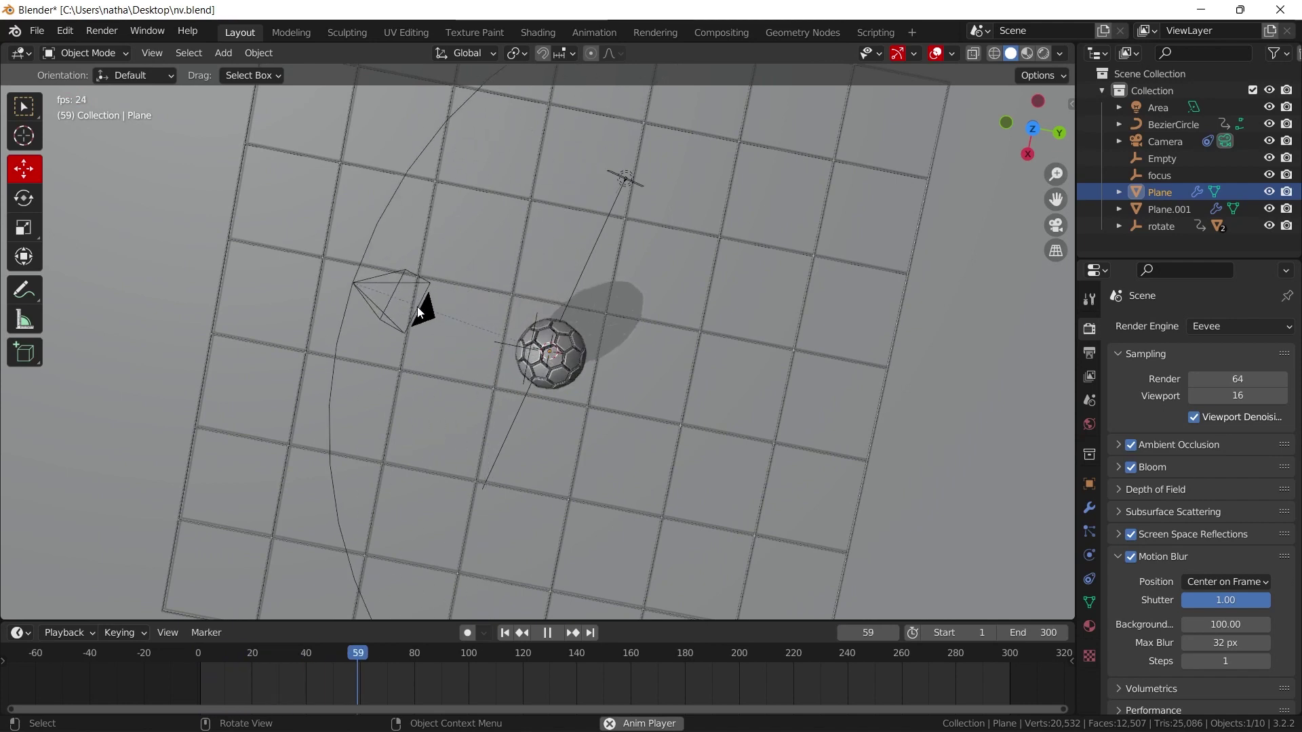
middle_click_drag(376, 312, 576, 299)
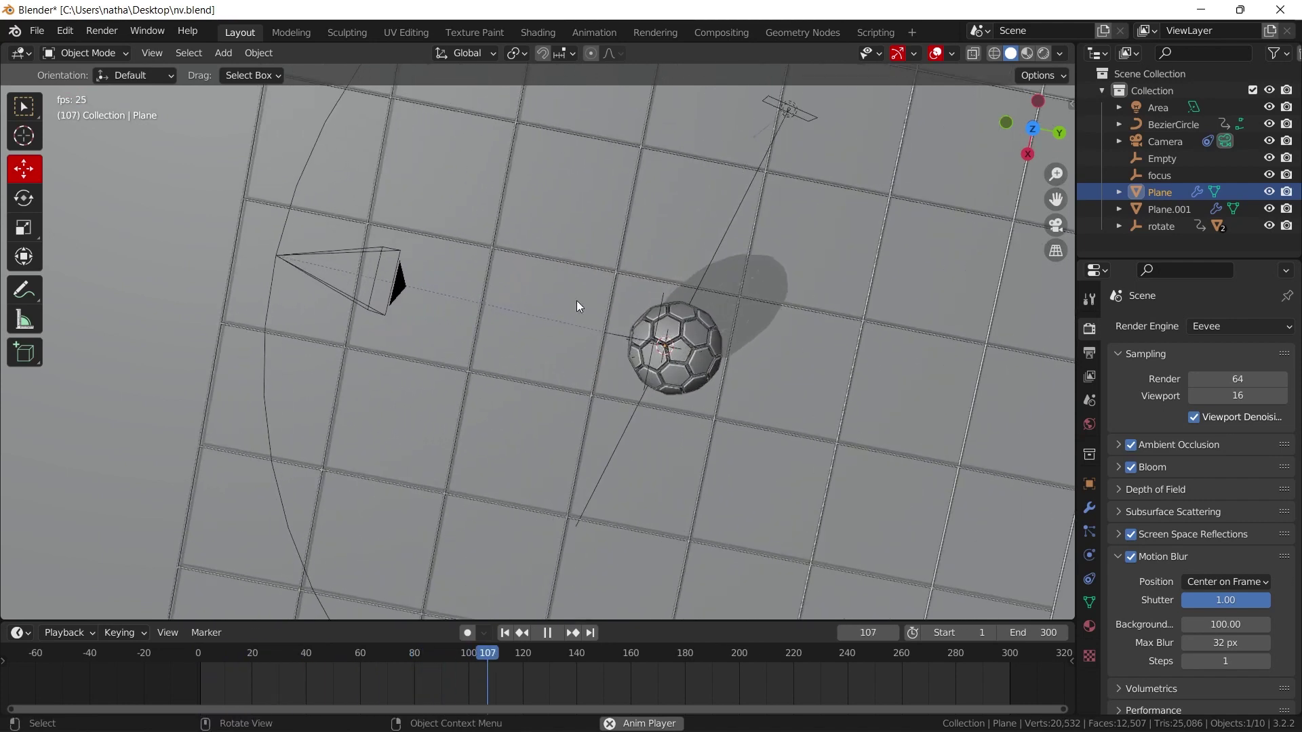
key("space")
key("shift+Left")
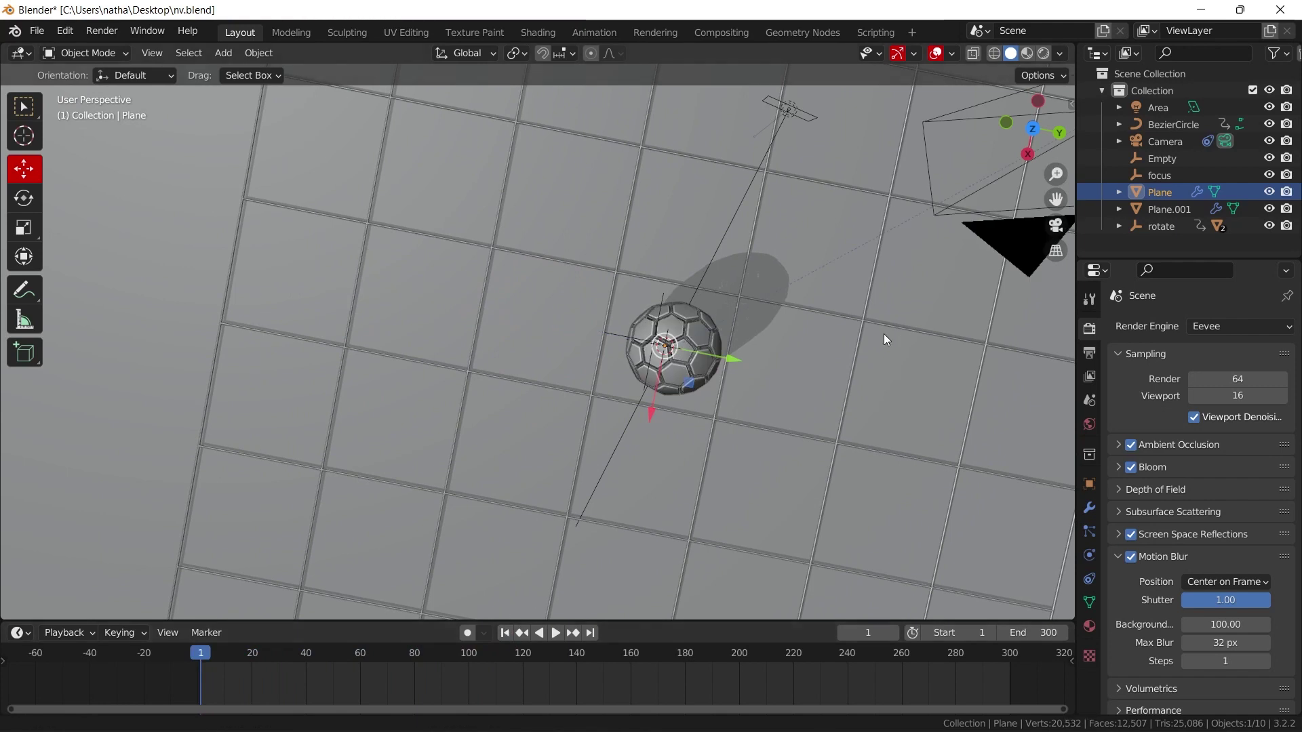
middle_click_drag(897, 334, 767, 361)
key("space")
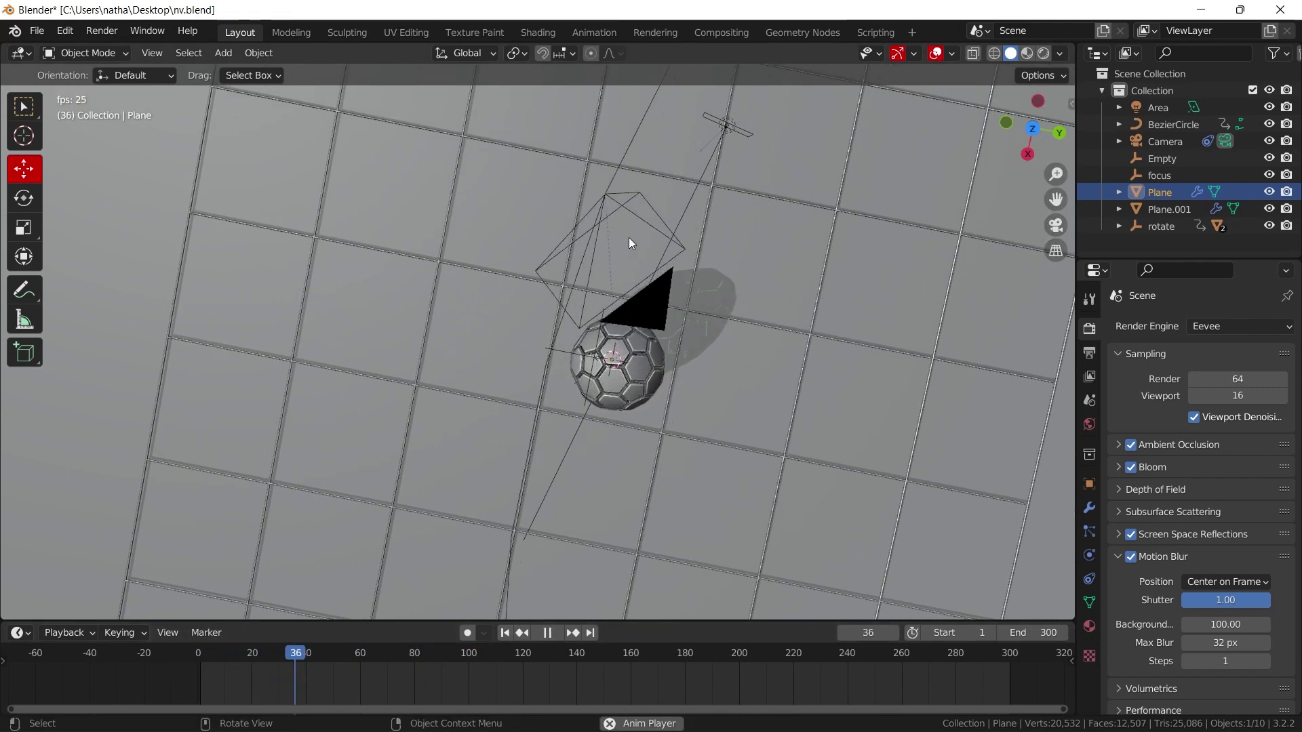
key("space")
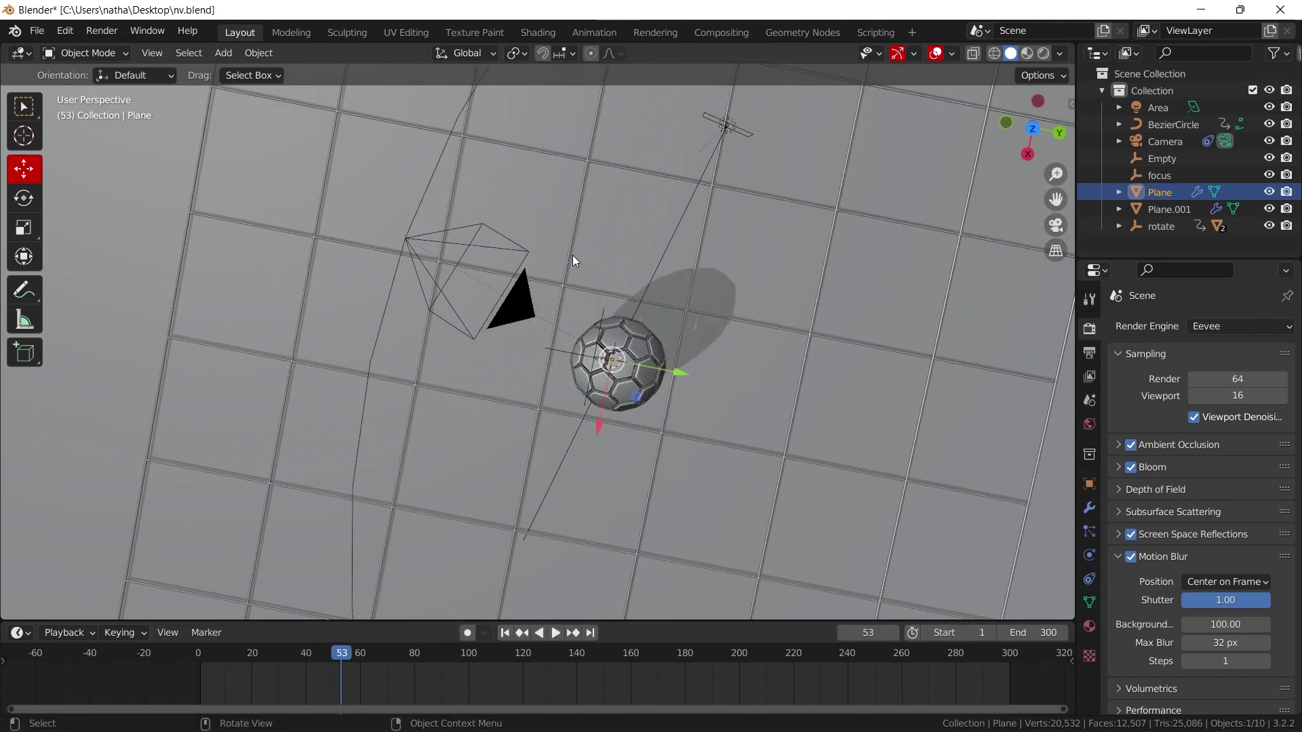
Step: Switch to the camera view and play the animation from frame 1 in solid shading to examine the ball's framing
key("KP_0")
left_click(503, 633)
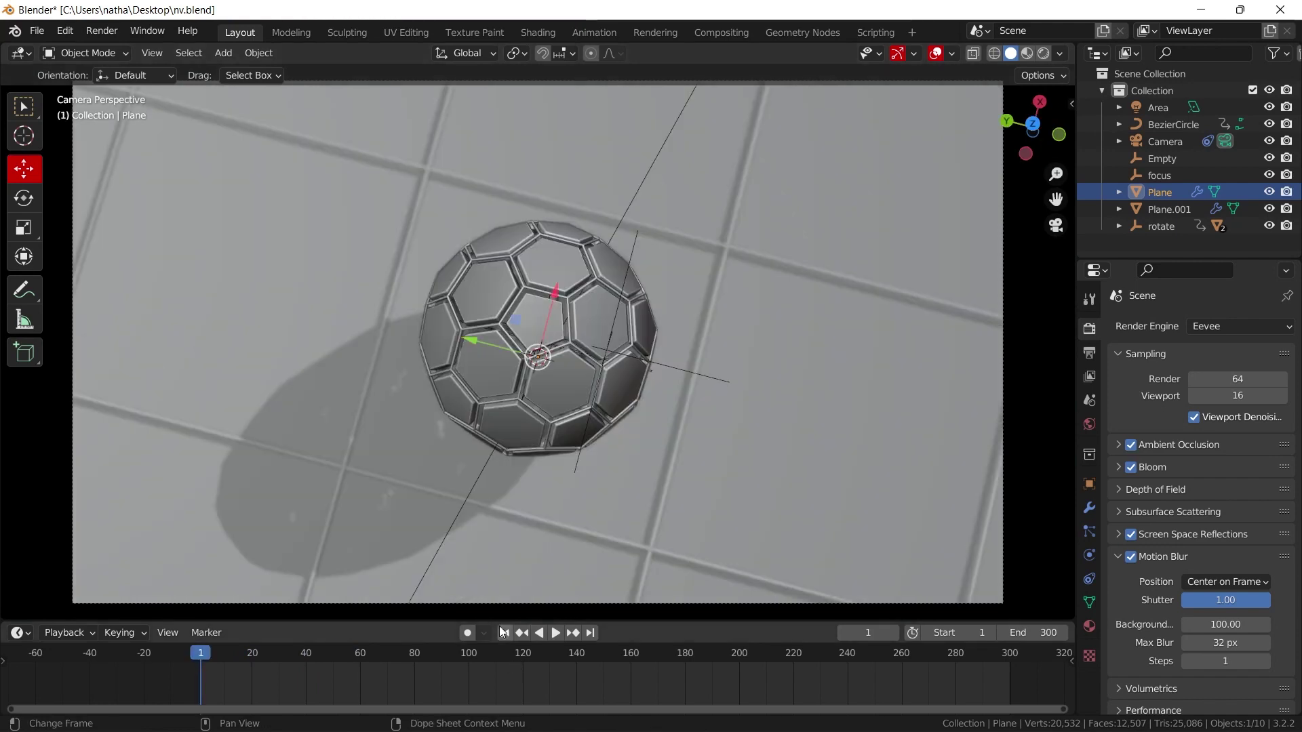
key("space")
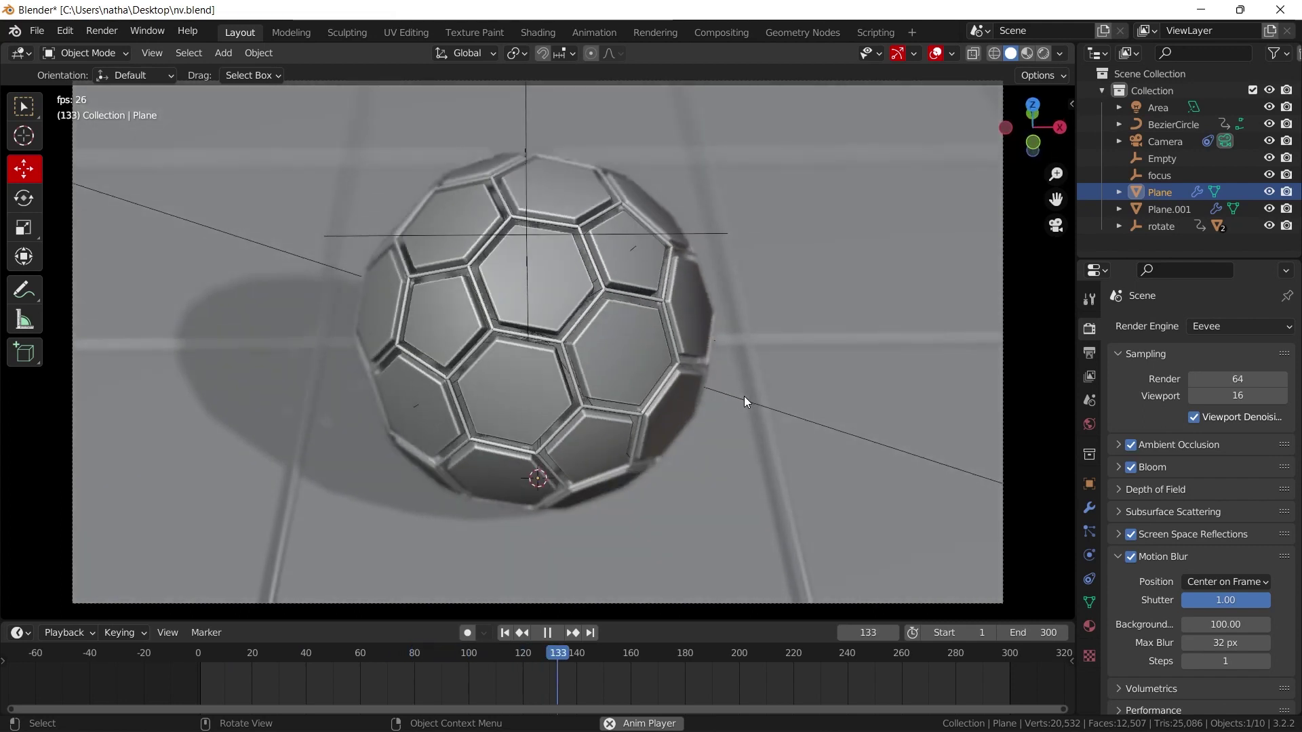
scroll(662, 363, "up", 5)
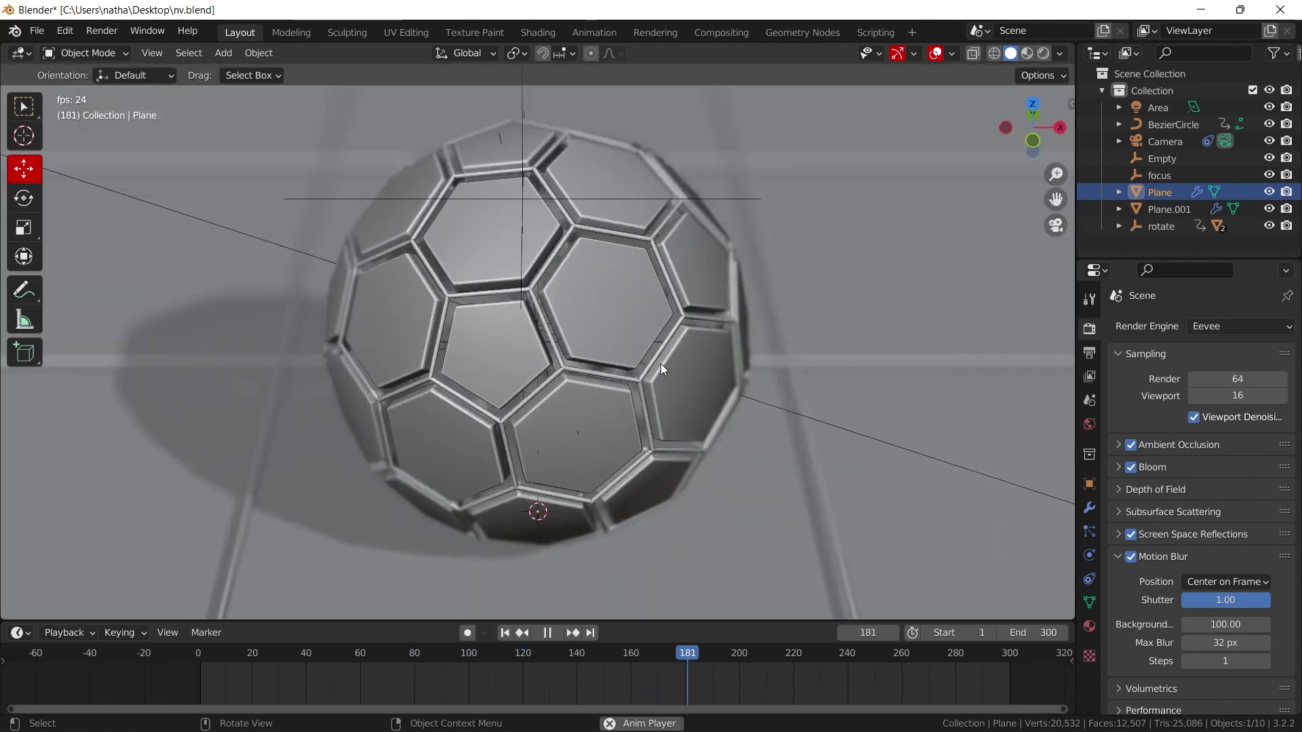
key("space")
scroll(660, 365, "down", 5)
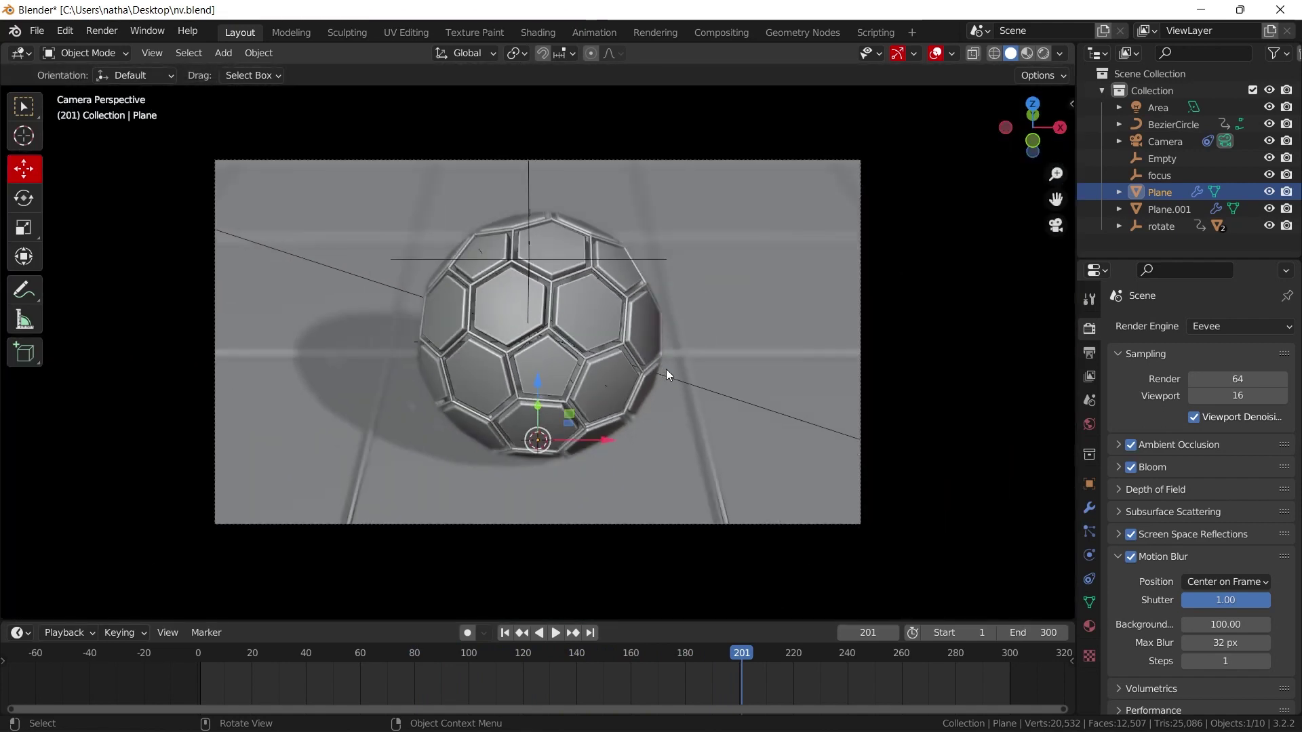
scroll(667, 370, "up", 3)
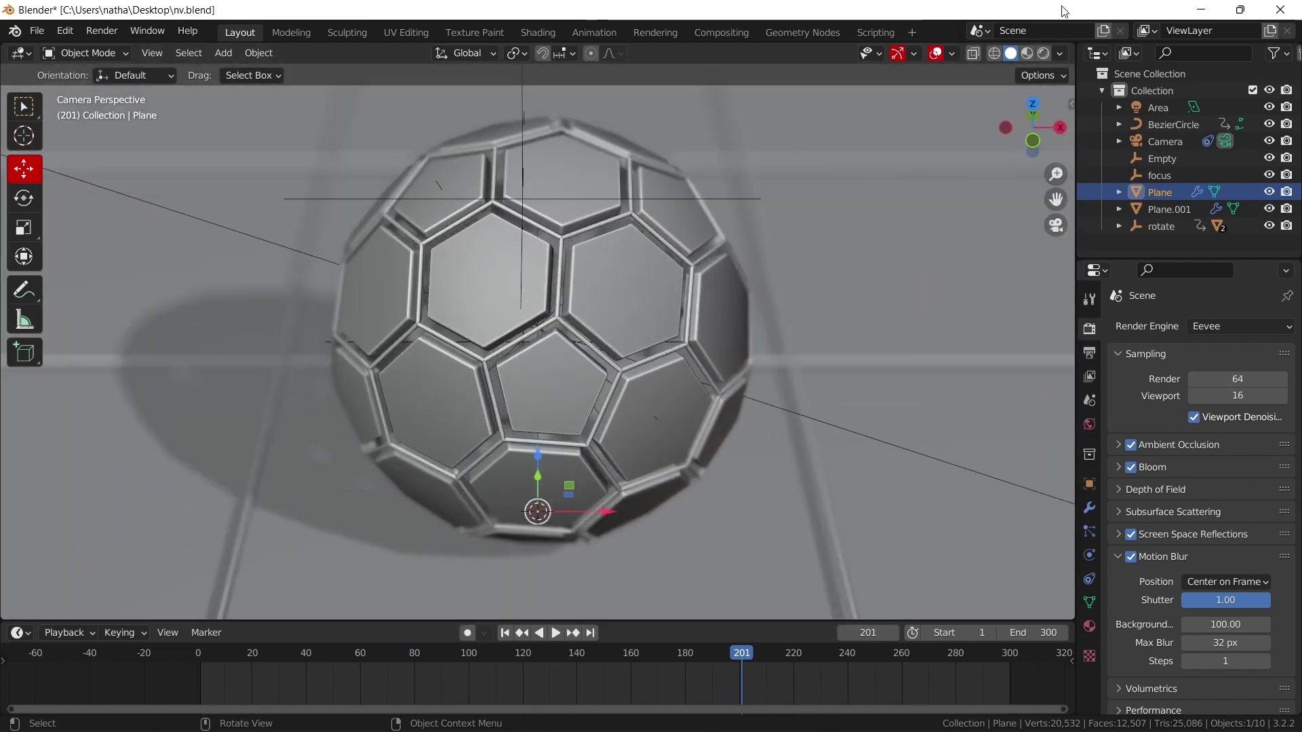
Step: Show the camera view in rendered shading with overlays and gizmos hidden, and play the animation from frame 1
left_click(1044, 52)
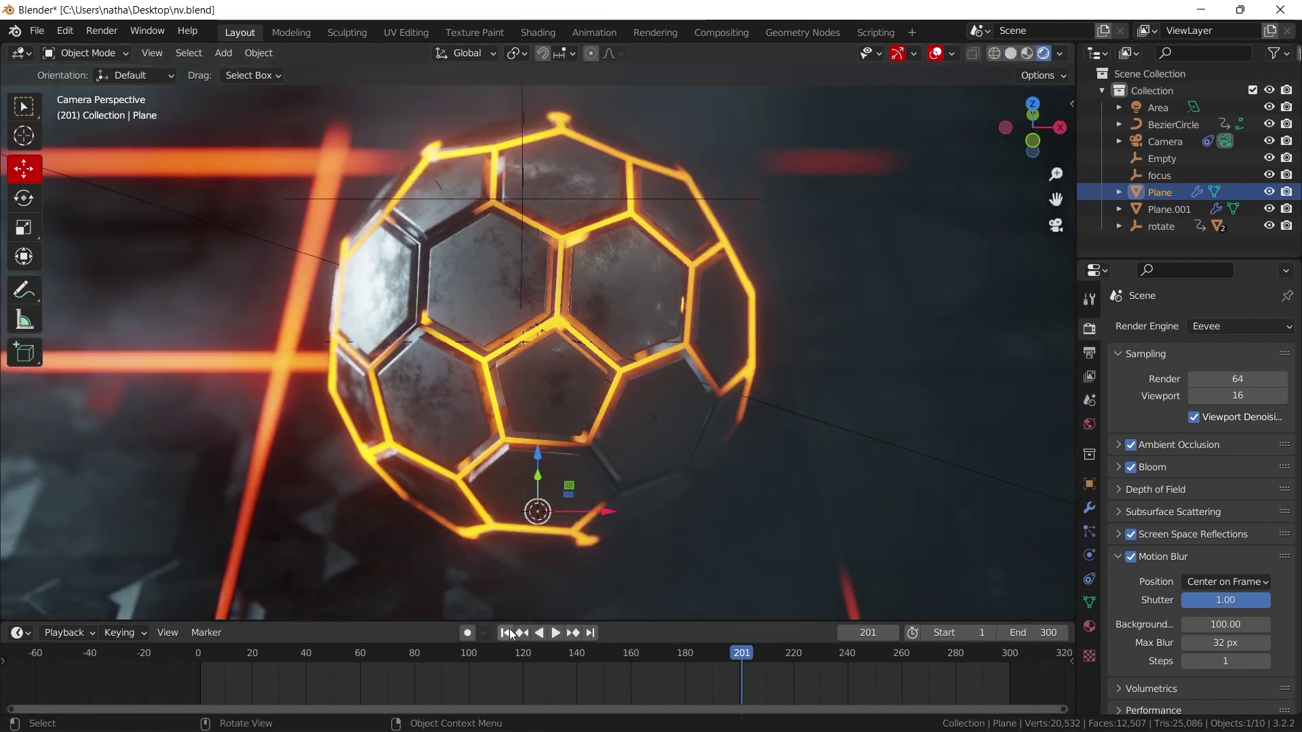
left_click(509, 632)
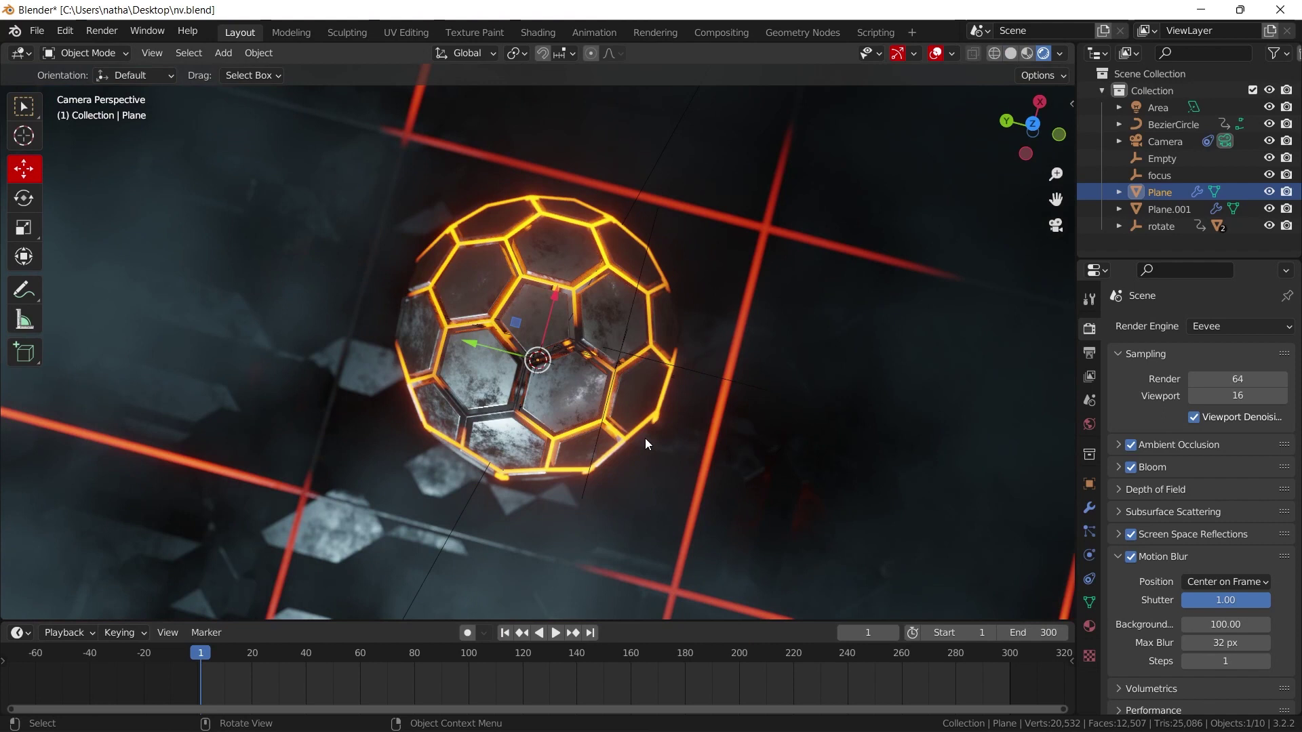
left_click(939, 54)
key("space")
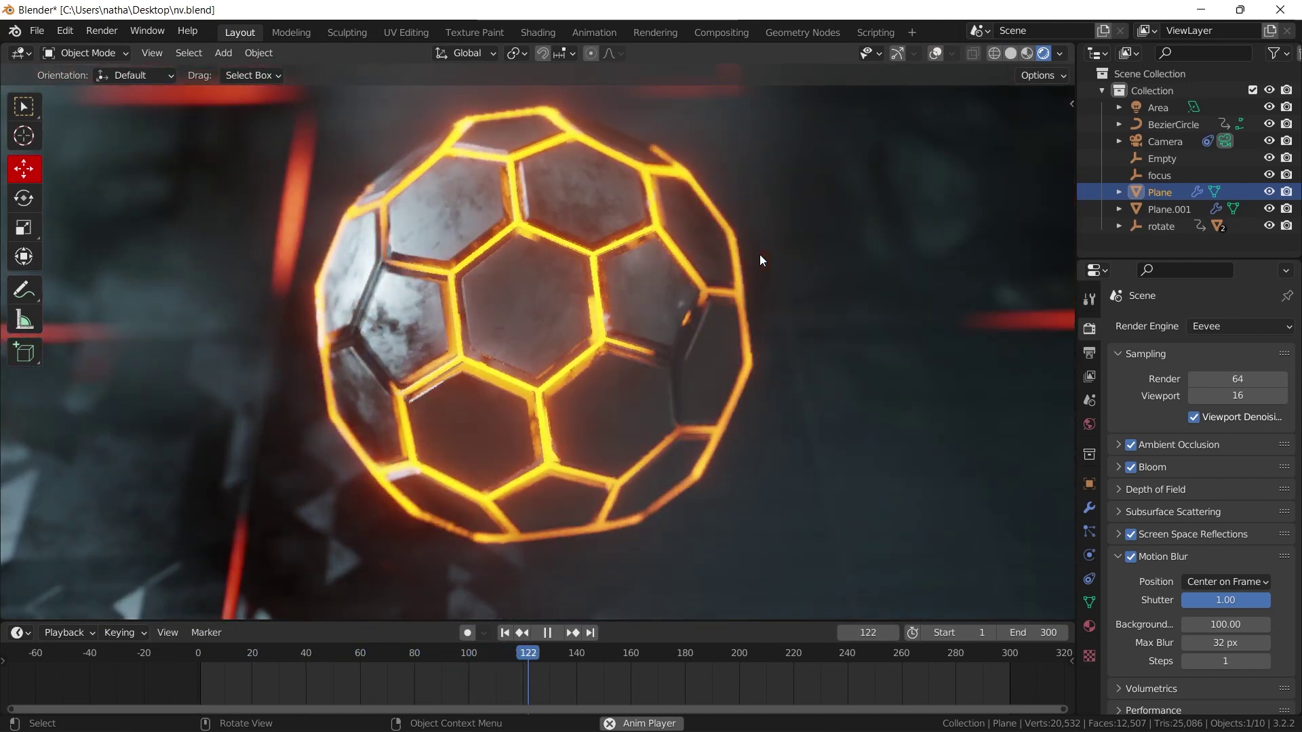
key("space")
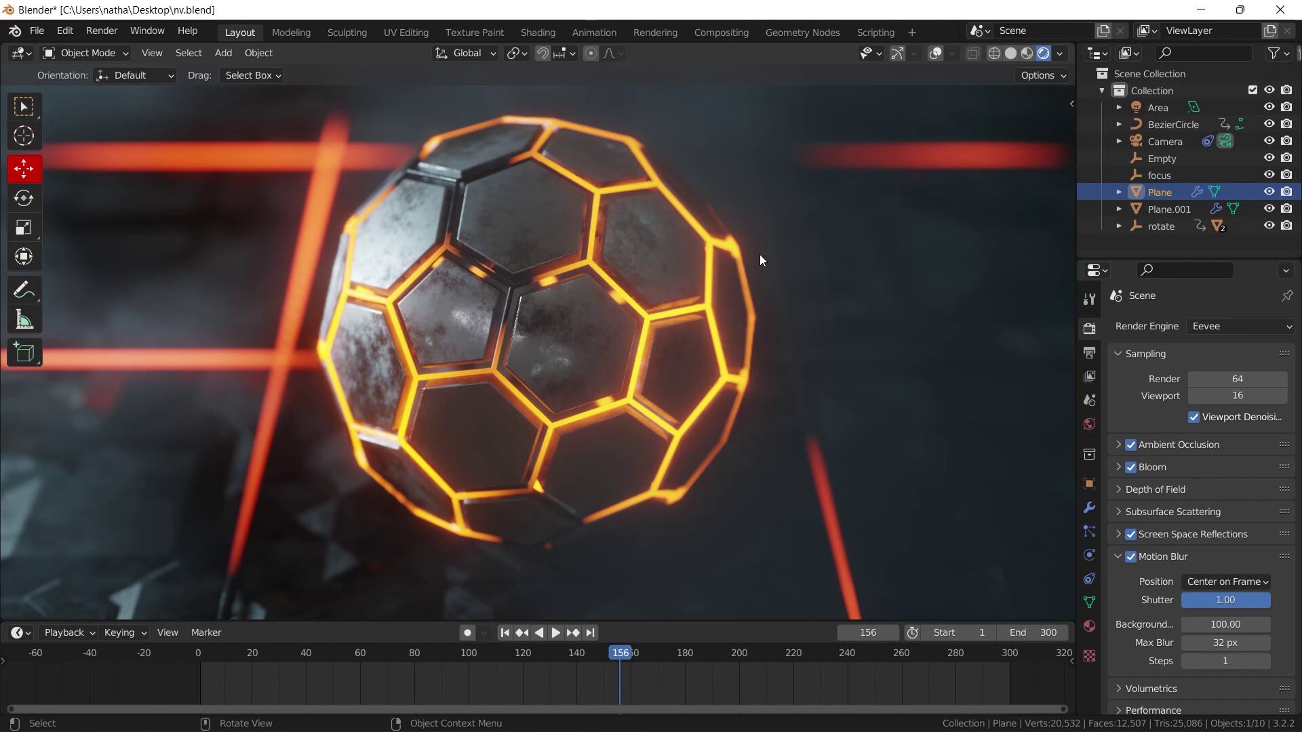
Step: Play the rendered animation from frame 1 in close-up to examine the ball's metal panels and glowing seams
scroll(697, 367, "up", 5)
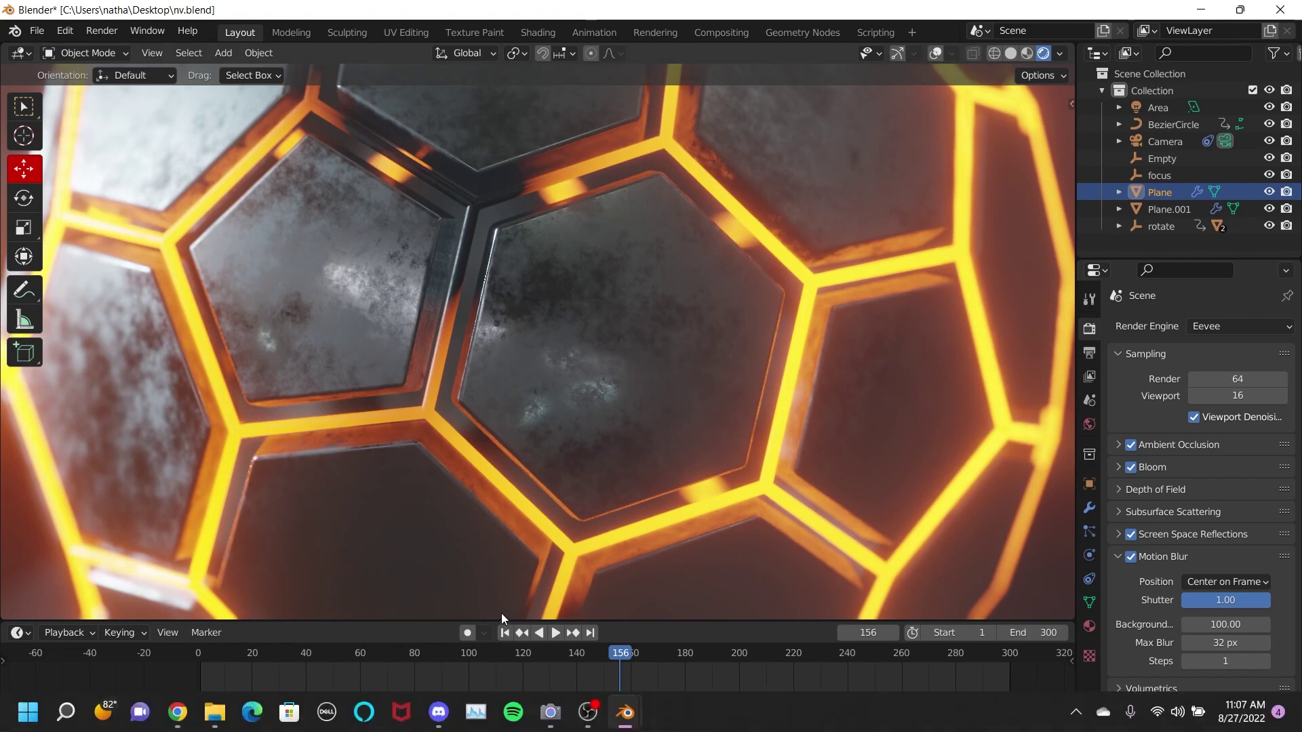
left_click(505, 633)
key("space")
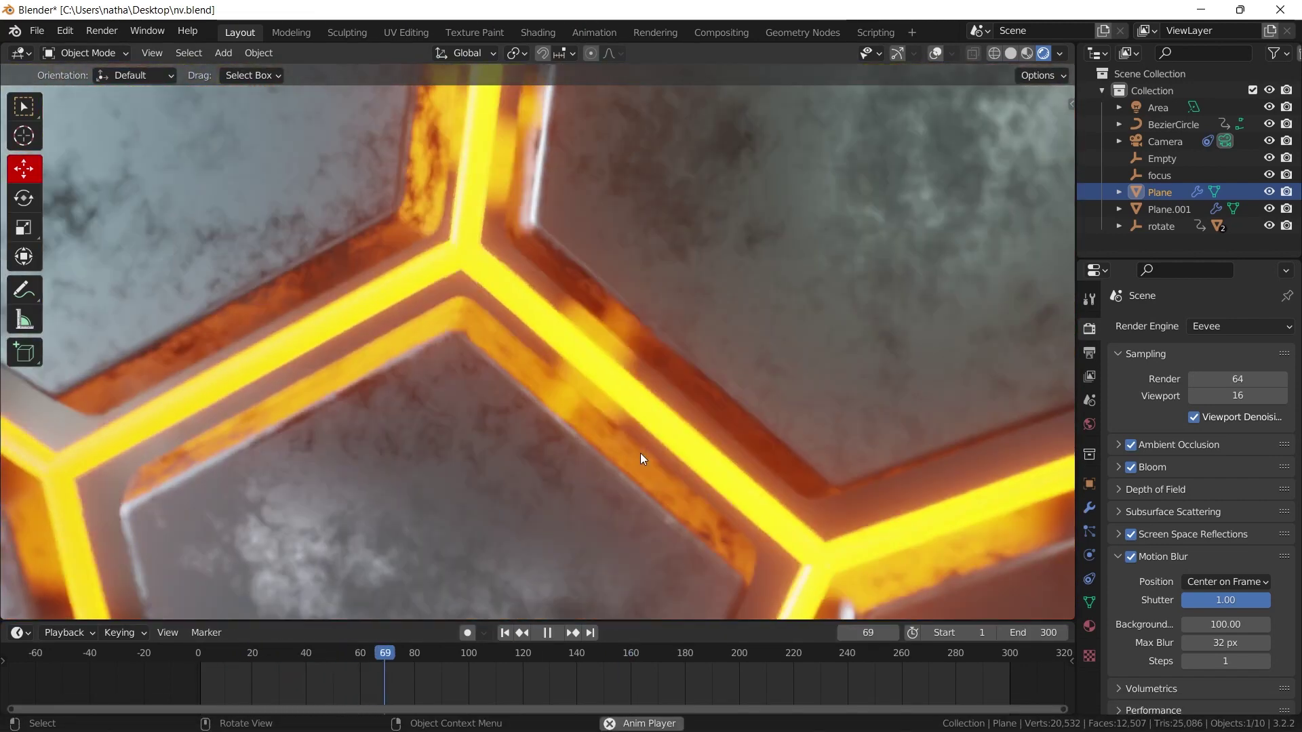
key("space")
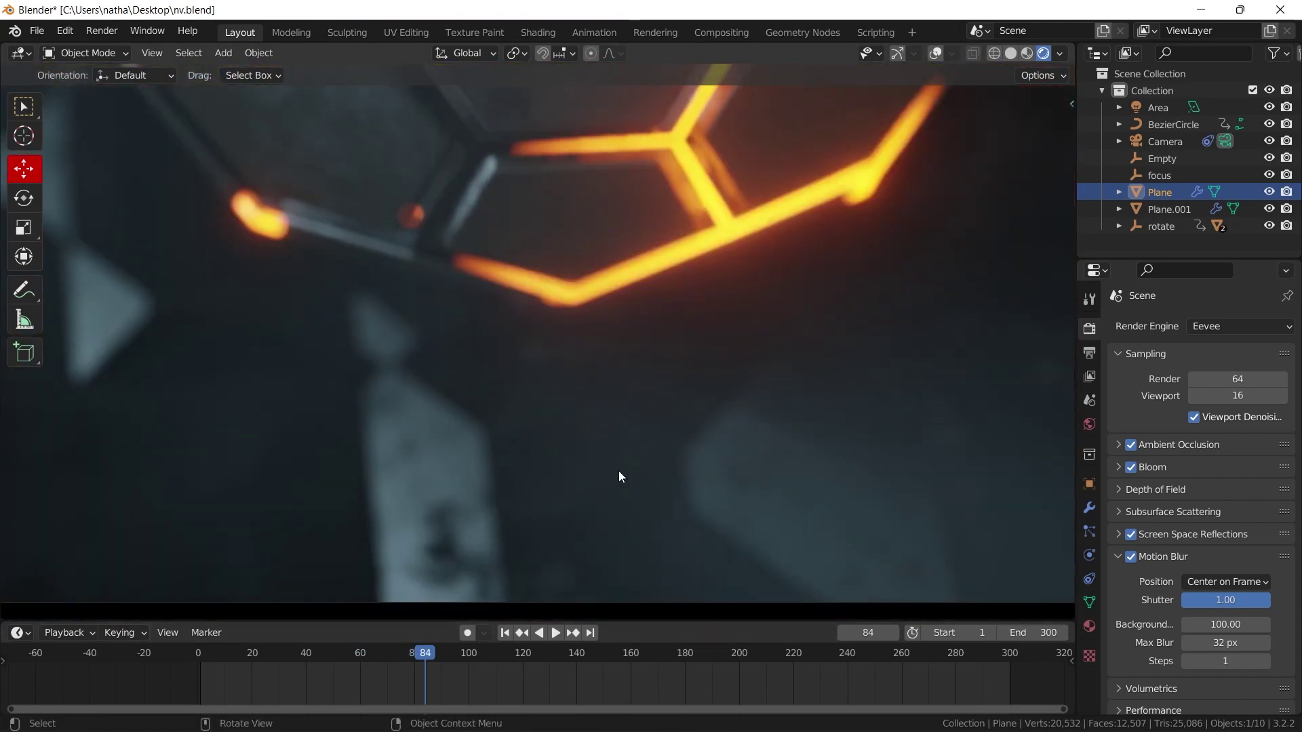
Step: Leave the camera view and select the ball, keeping the current pivot point setting
key("KP_0")
scroll(623, 365, "up", 1)
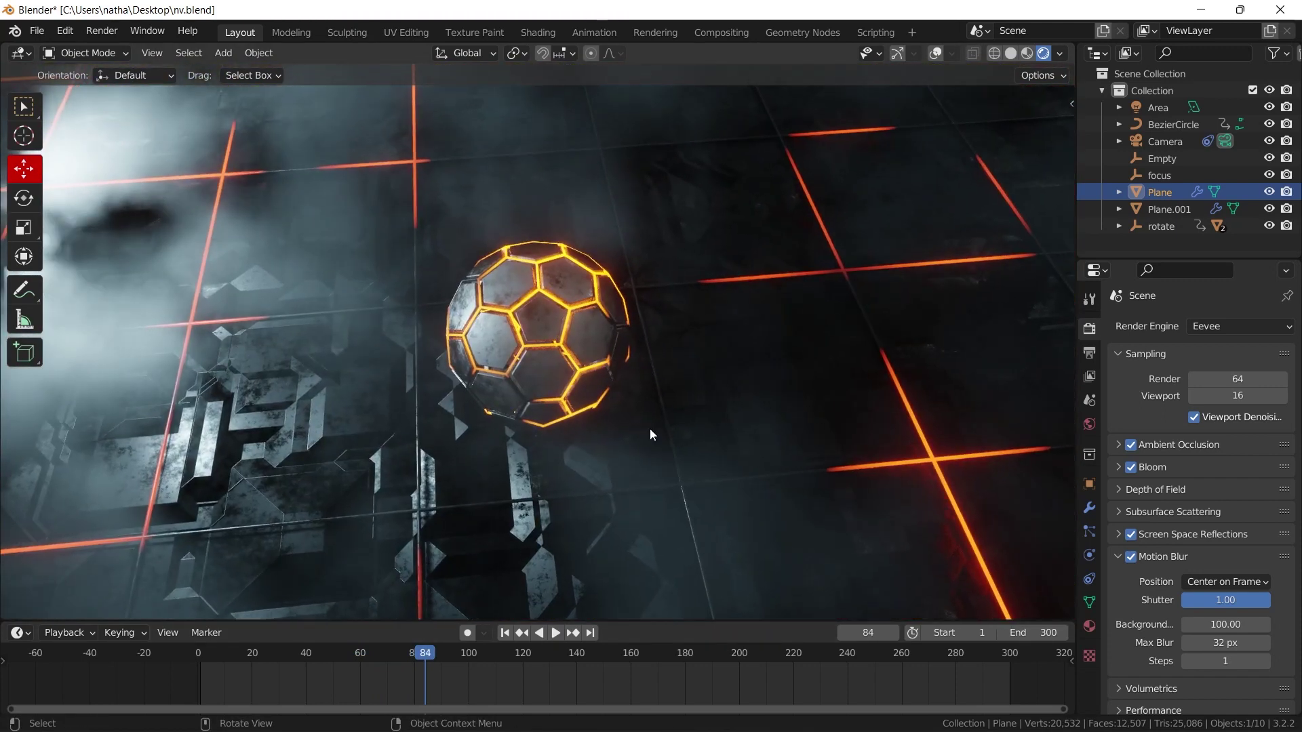
left_click(571, 323)
key("period")
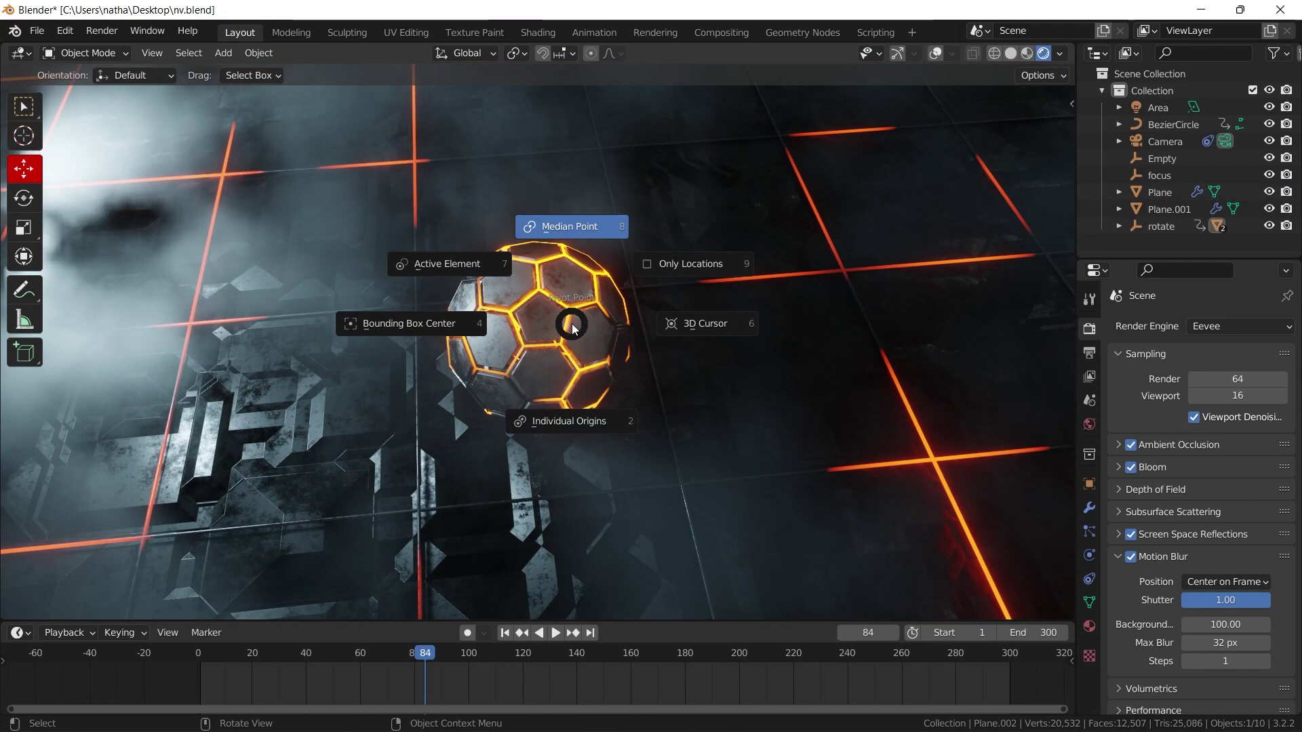
left_click(570, 328)
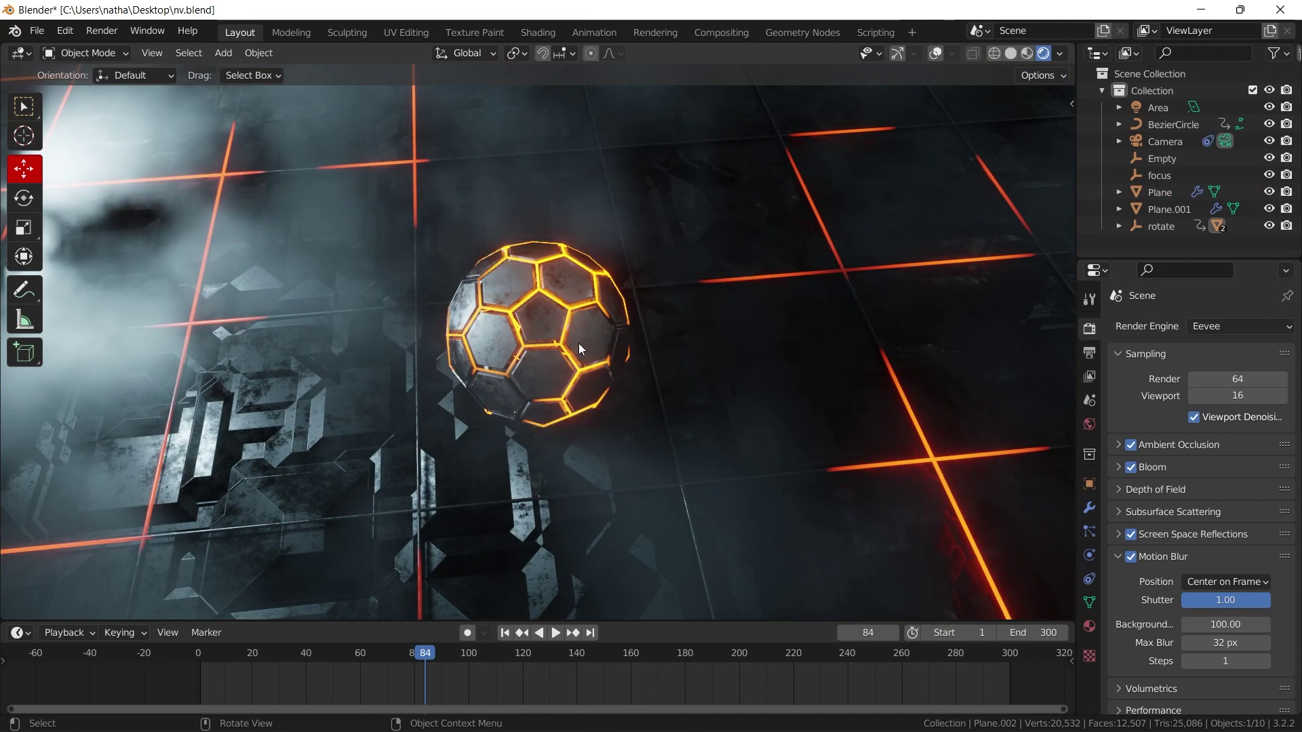
Step: Return to the camera view, frame the ball's panels in close-up and play the rendered animation through its loop
key("KP_0")
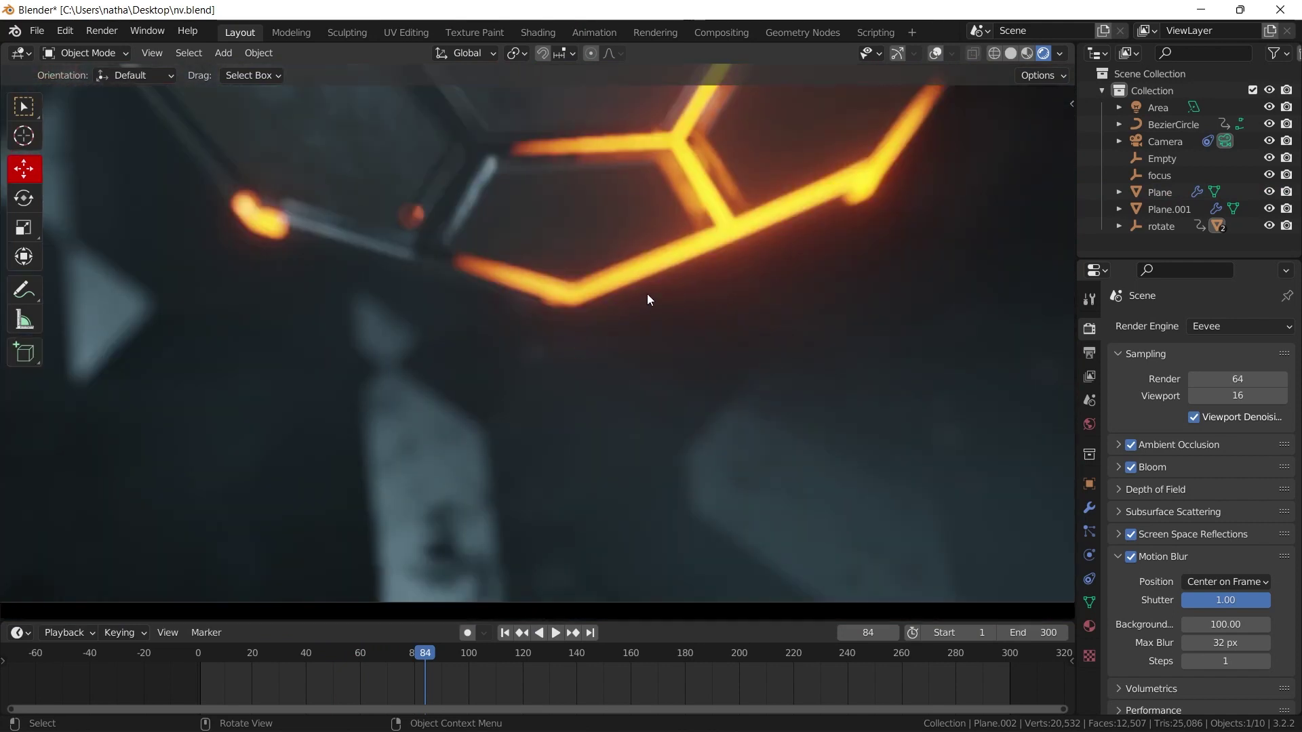
middle_click_drag(687, 208, 629, 510, "shift")
middle_click_drag(603, 339, 598, 499, "shift")
scroll(600, 463, "up", 4)
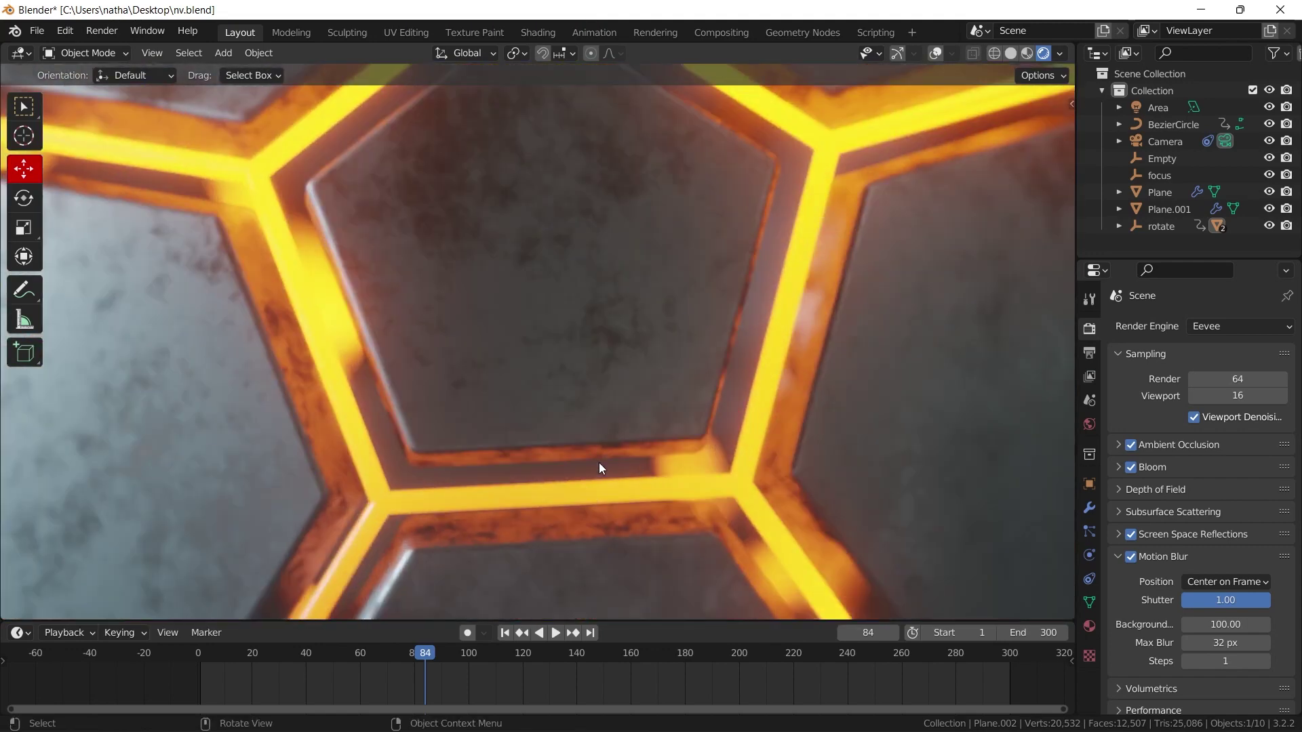
key("space")
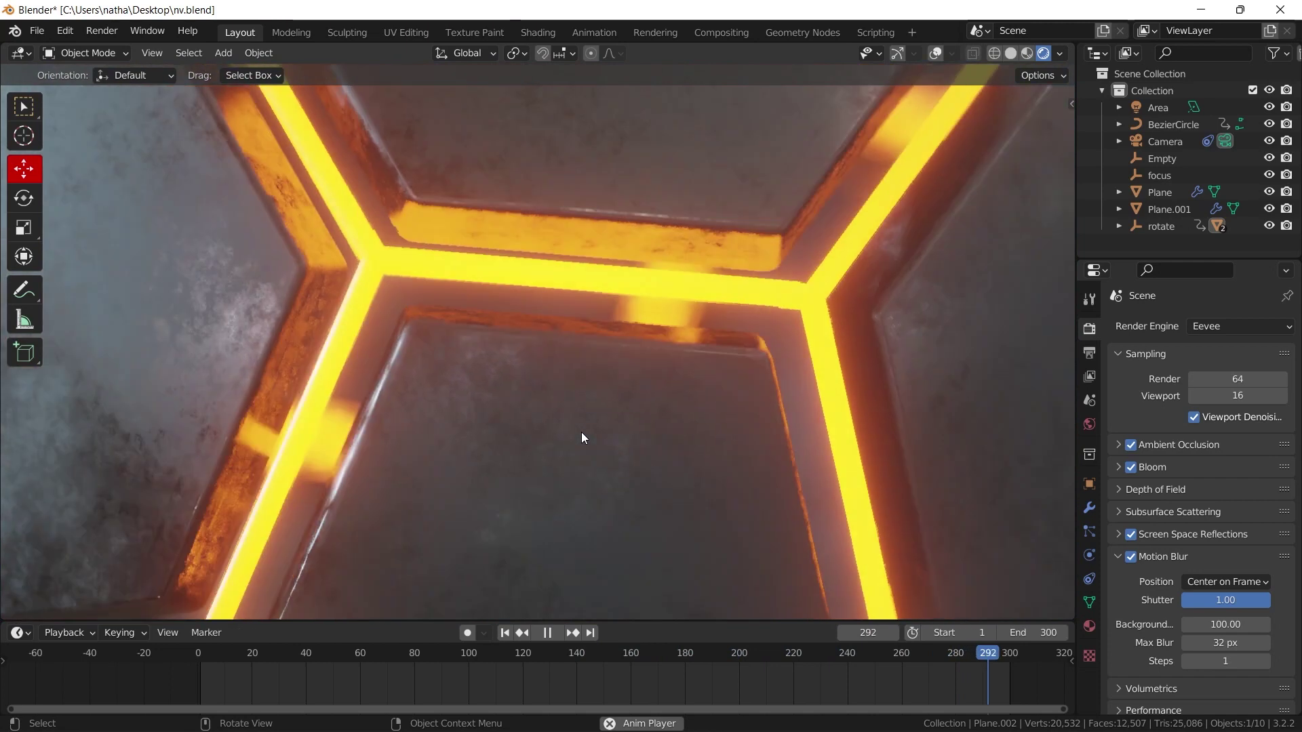
key("space")
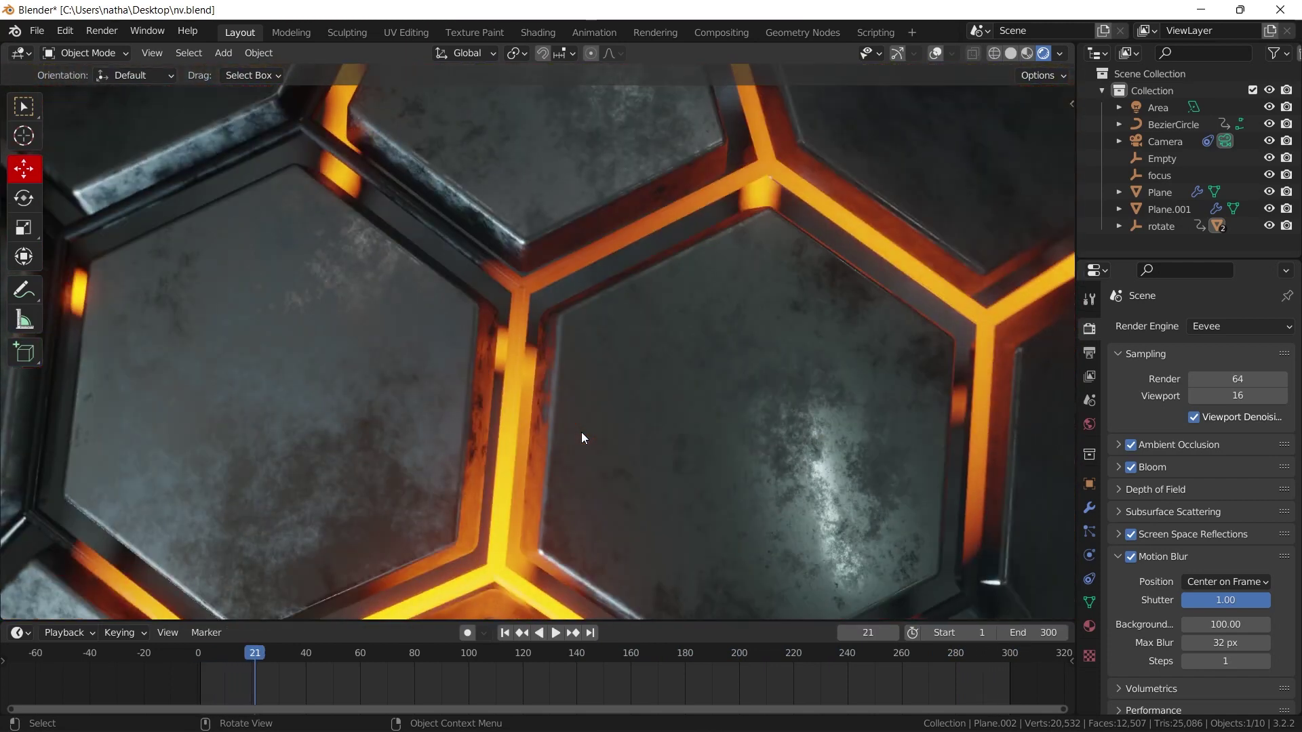